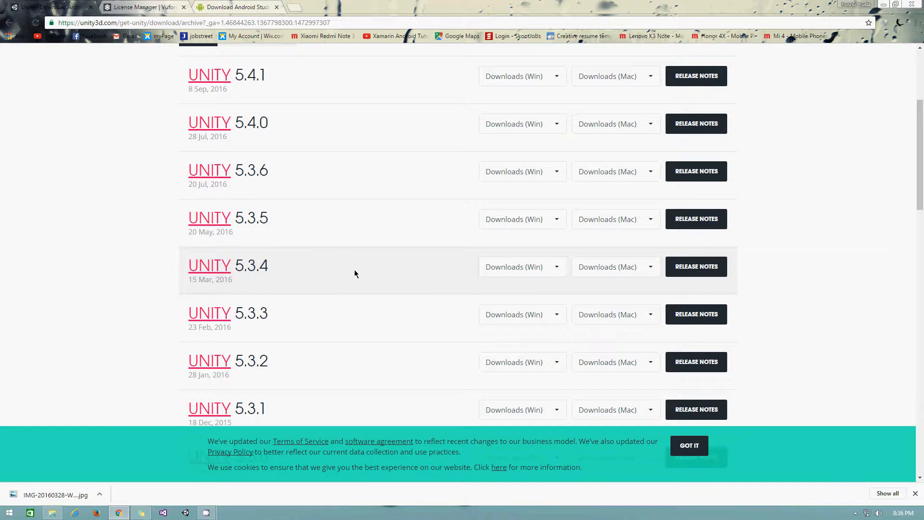
- Scroll the Unity archive to 5.0.0, view its Windows downloads, then switch to the Android Studio page
scroll(354, 270, down, 8)
scroll(364, 267, down, 10)
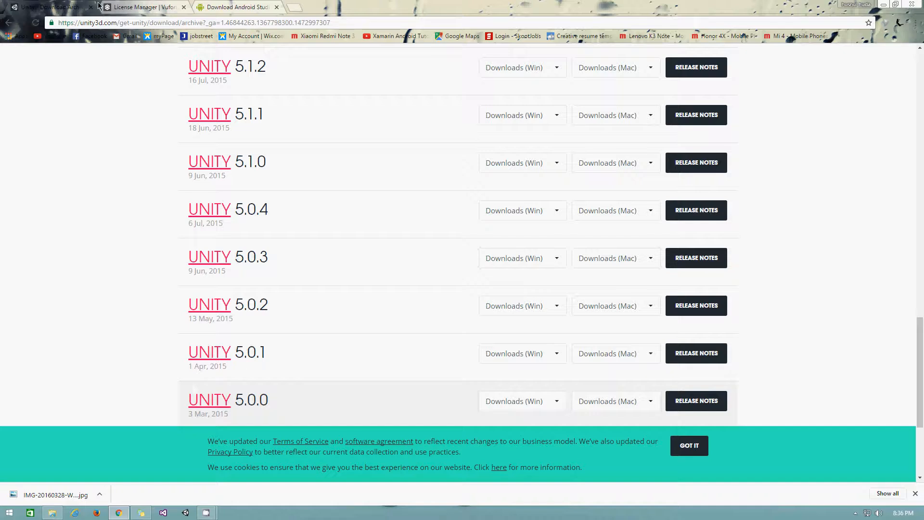
click(551, 406)
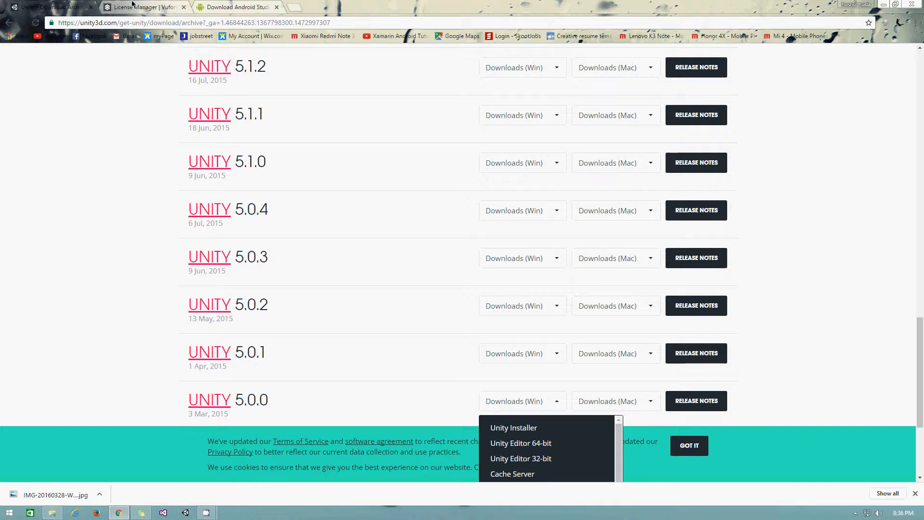
click(235, 7)
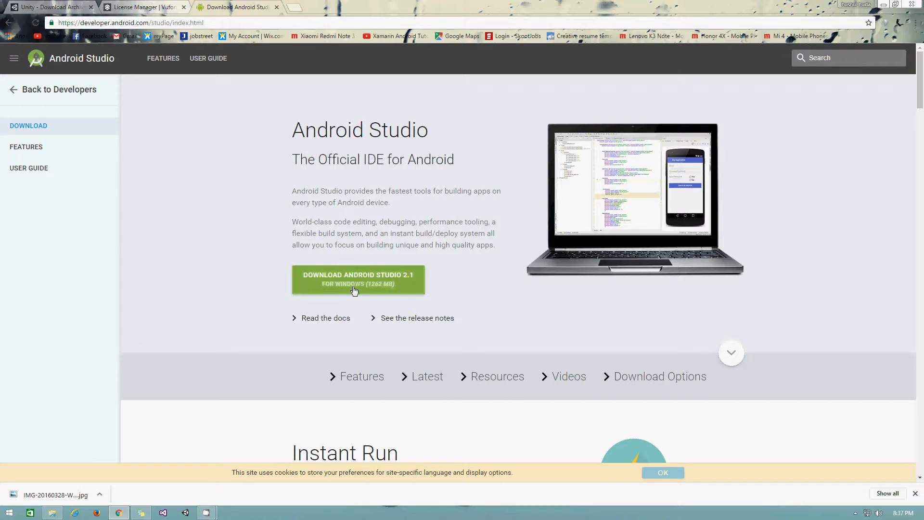
- Select the Android Studio page URL and bring the Documents folder window to the front
click(126, 23)
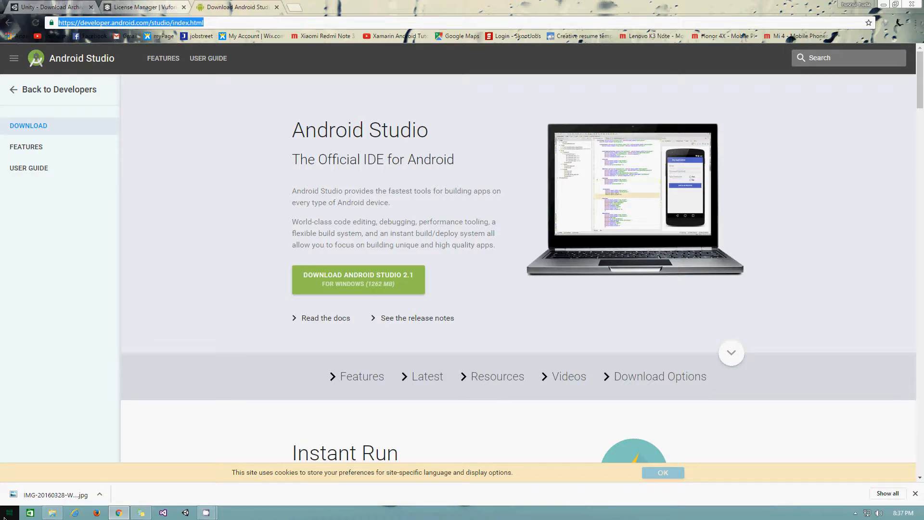
mouse_move(44, 515)
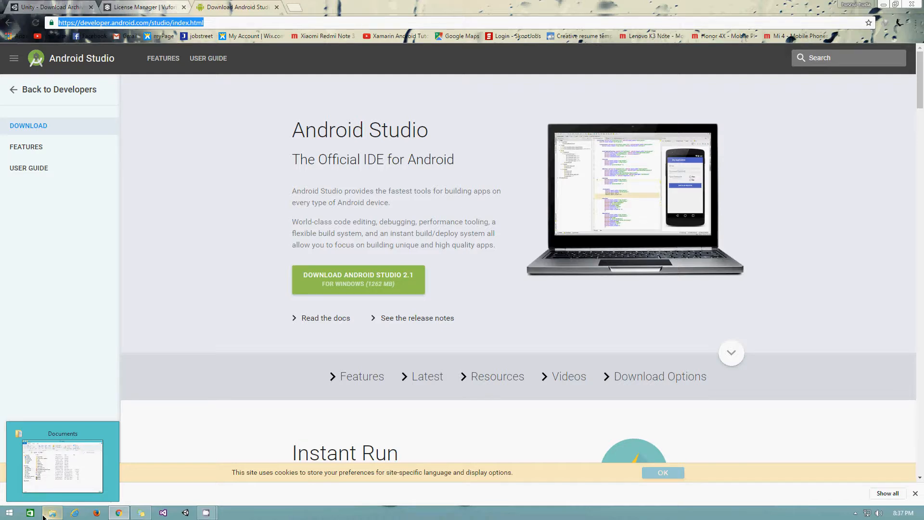
click(57, 483)
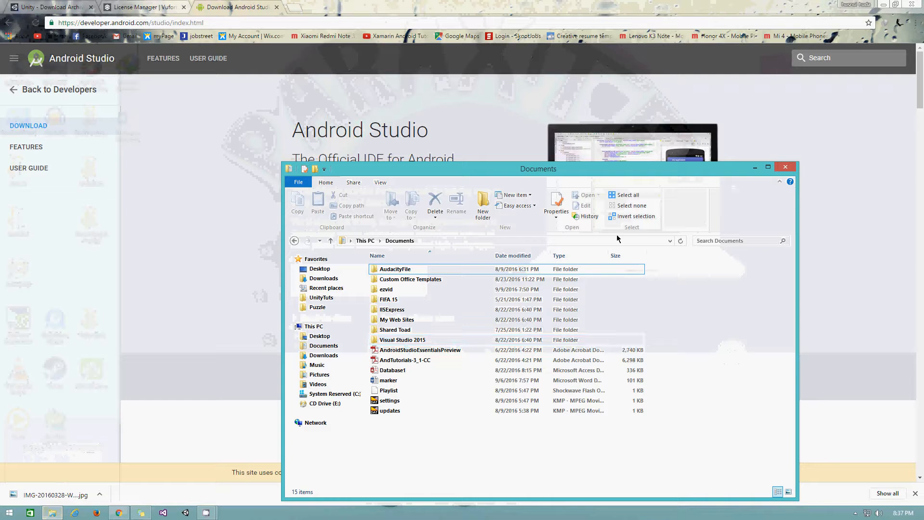
- Launch Android Studio from a Start search for 'and', then minimise Chrome and the Documents window
click(2, 517)
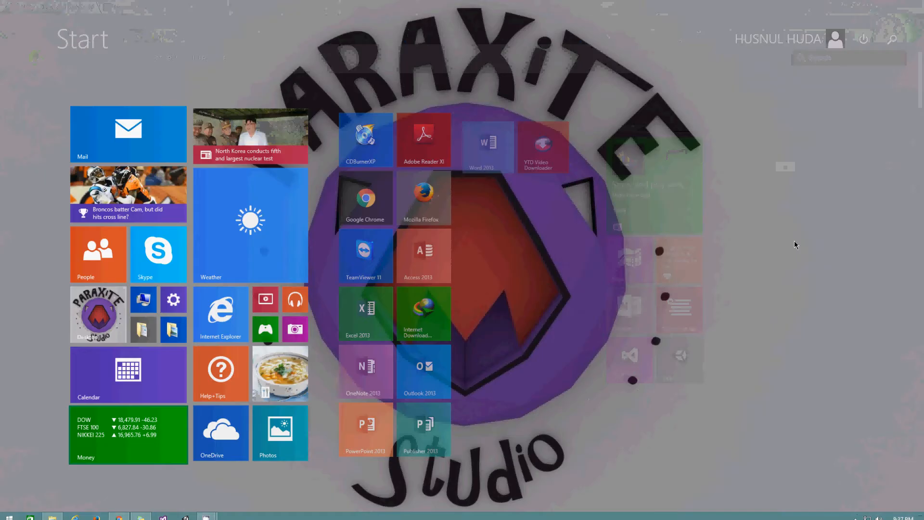
text(and)
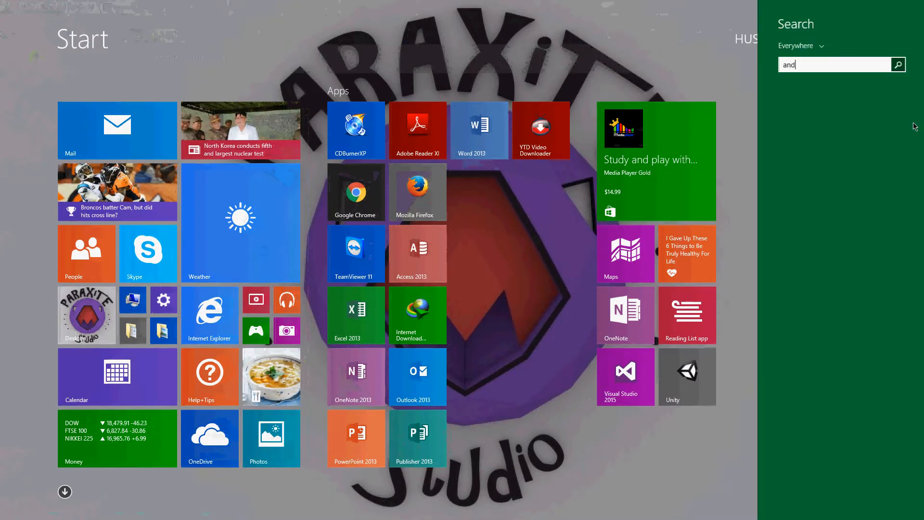
click(861, 103)
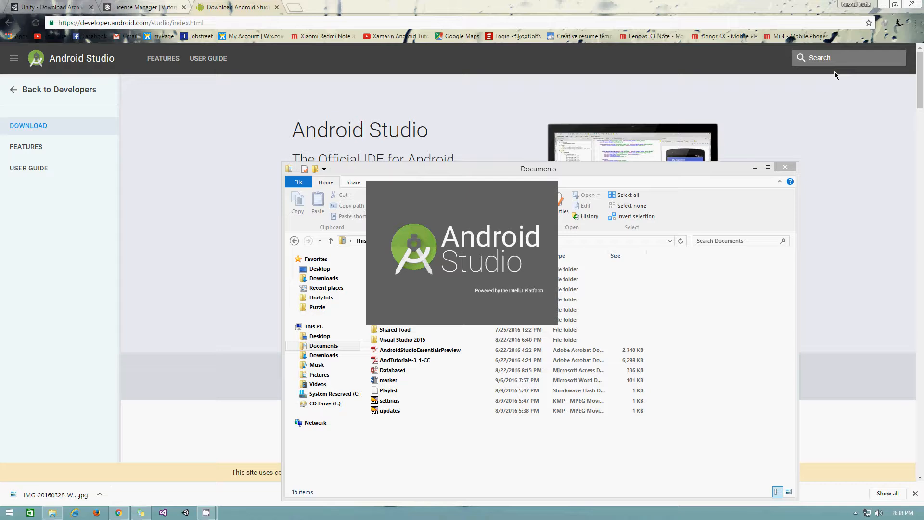
click(882, 6)
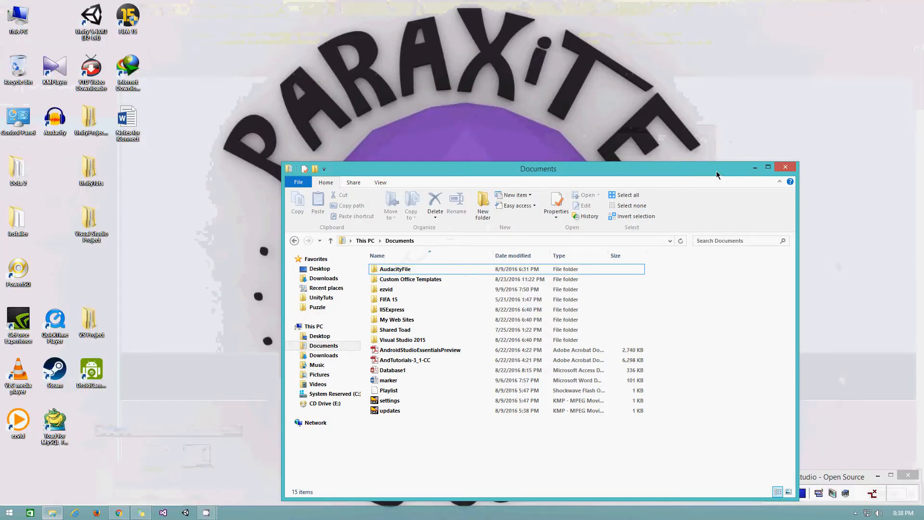
click(755, 166)
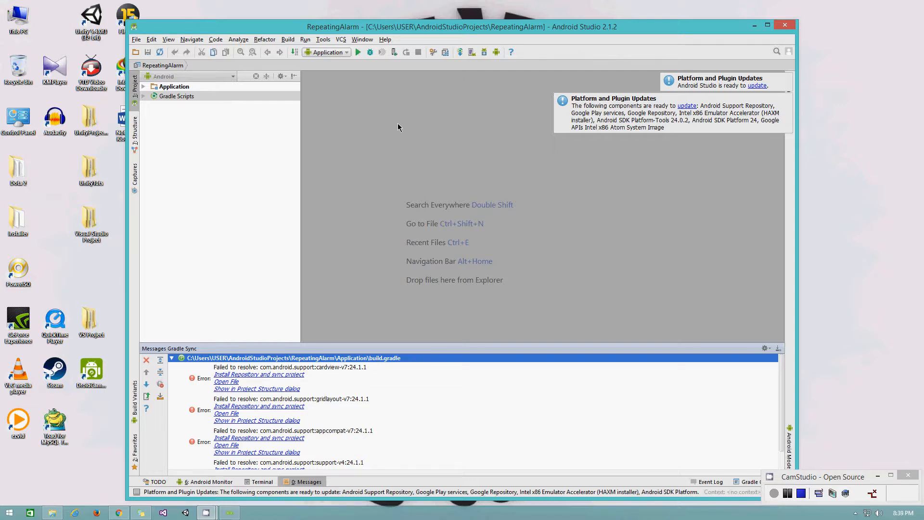
- Open the SDK Manager to see the installed Android SDK platforms (APIs 13–23)
click(485, 55)
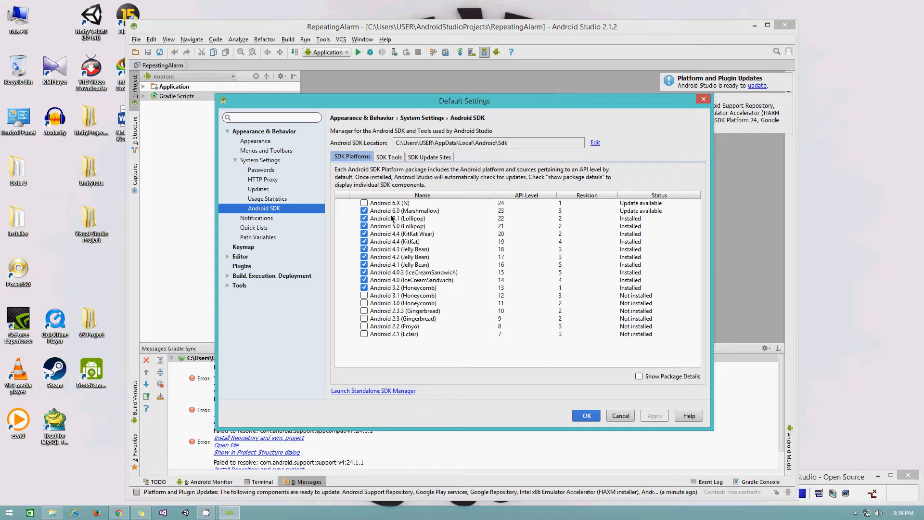
- Review the SDK Tools list and close the Default Settings with OK
click(387, 158)
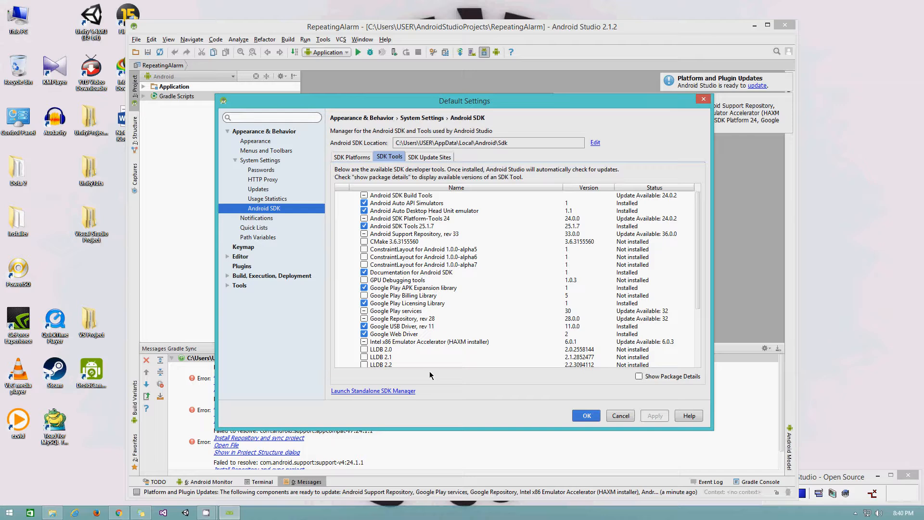
click(587, 415)
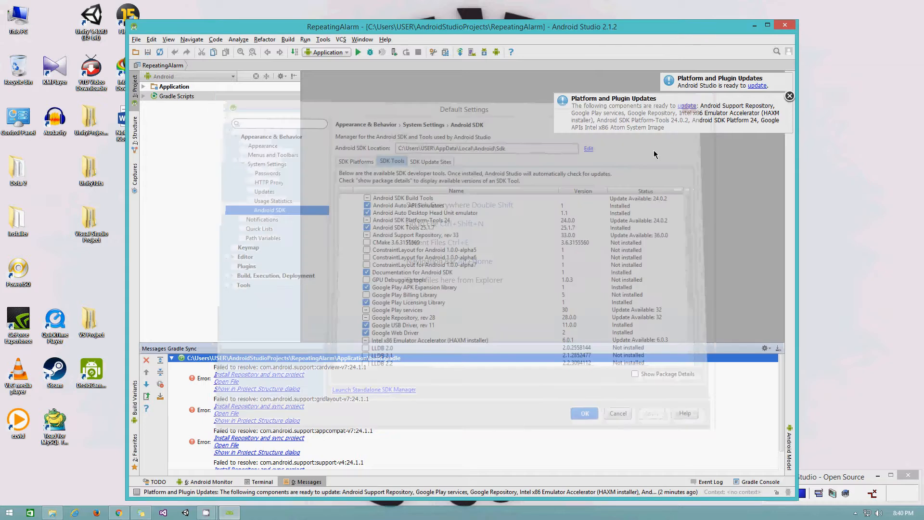
- Close Android Studio and confirm Exit in the Confirm Exit dialog
click(785, 26)
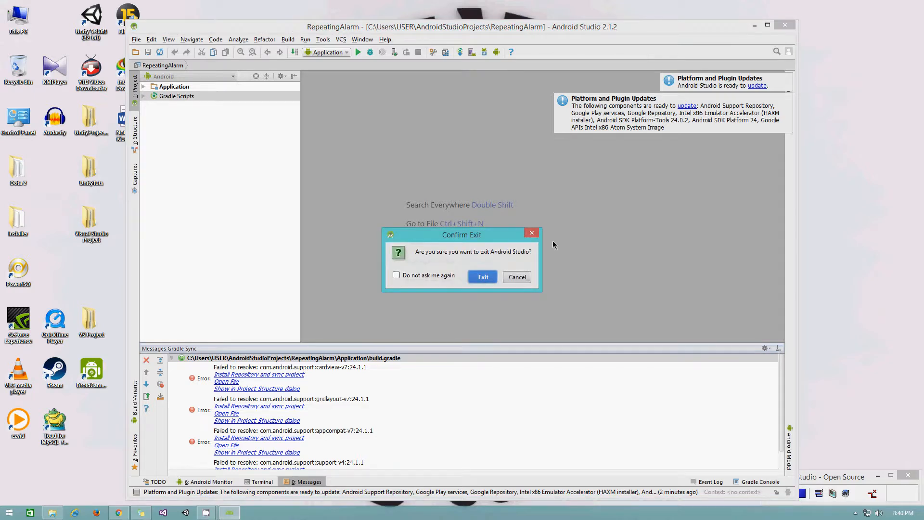
click(483, 277)
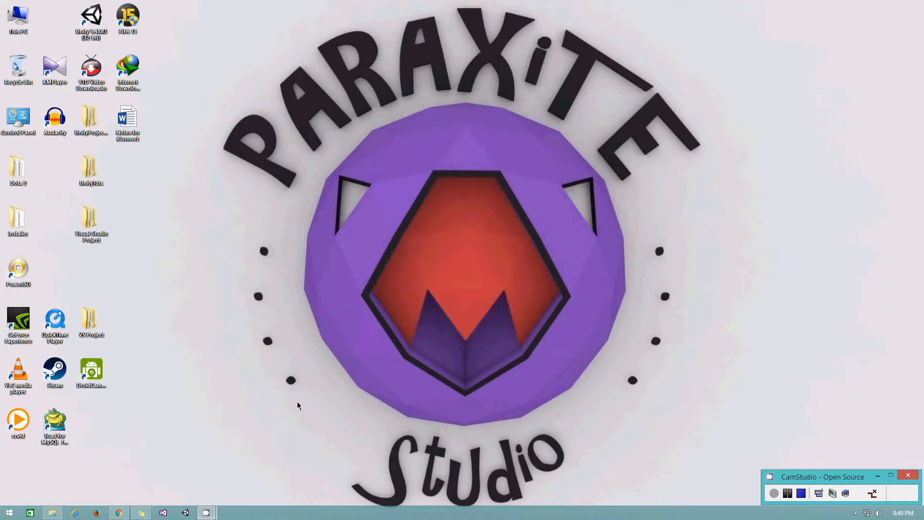
- Open Unity and start a new project named 'Unity AR Test'
click(186, 513)
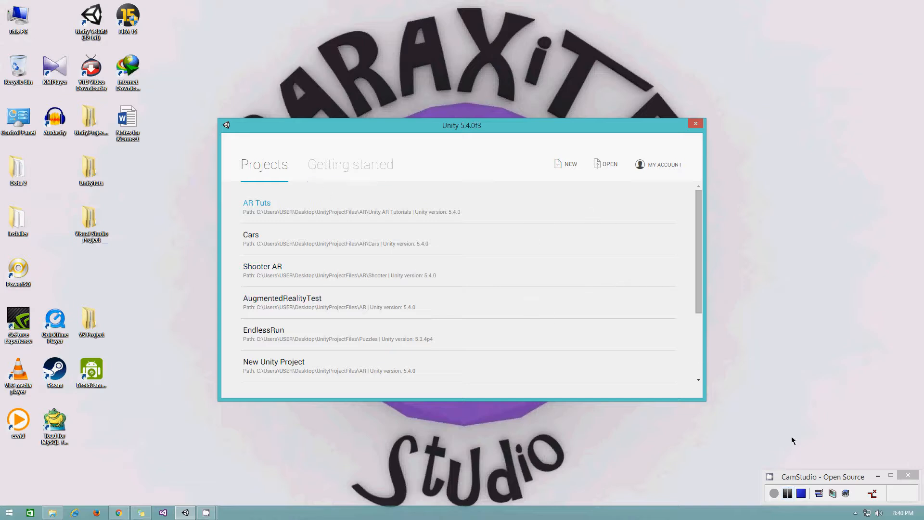
click(571, 166)
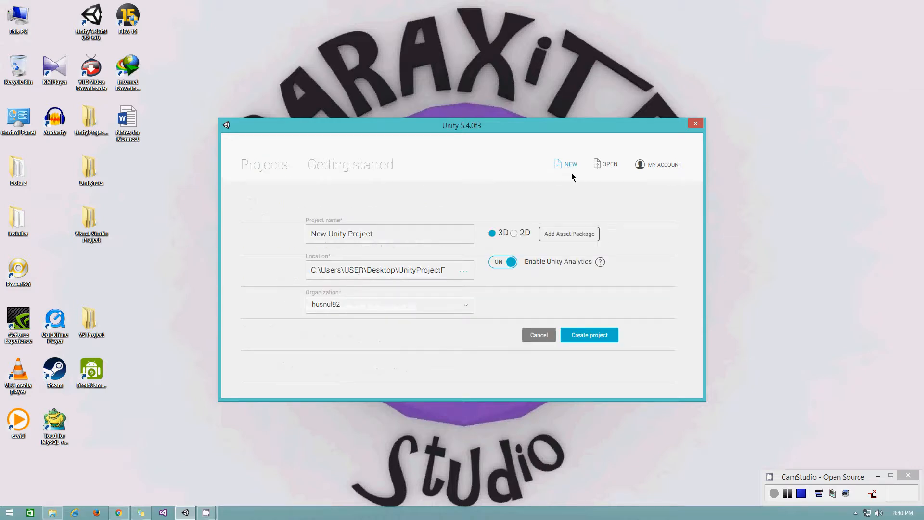
click(384, 234)
key(ctrl+shift+Left)
key(ctrl+shift+Left)
key(ctrl+shift+Left)
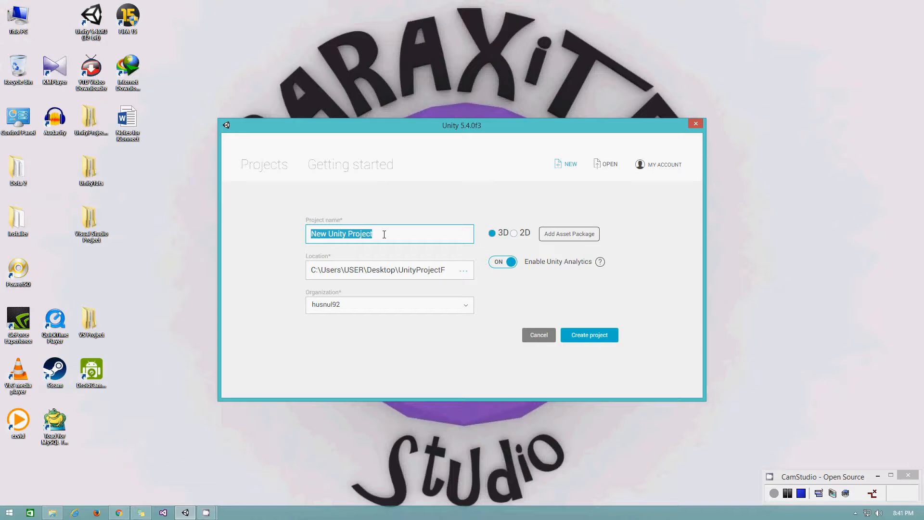
text(Unity)
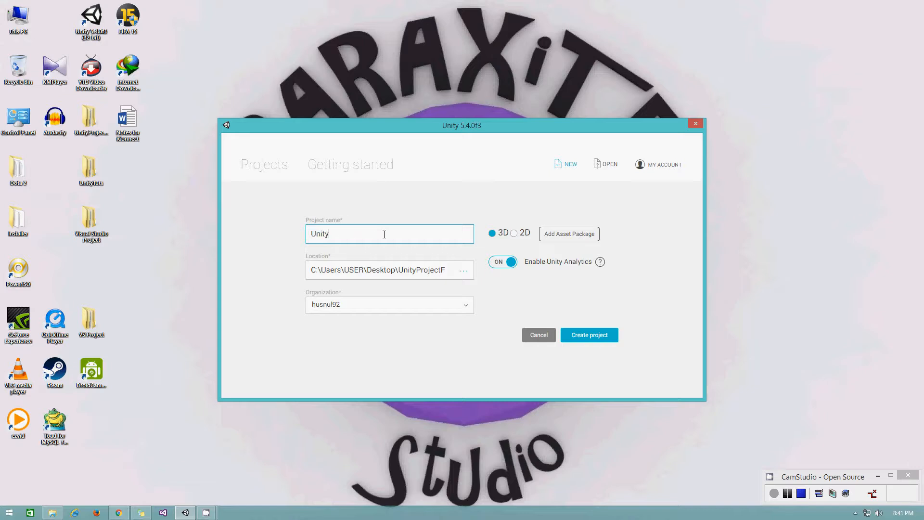
text( Ar)
key(BackSpace)
text(R Test)
- Set the project location to a new 'Unity AR' folder created inside the AR folder
click(463, 270)
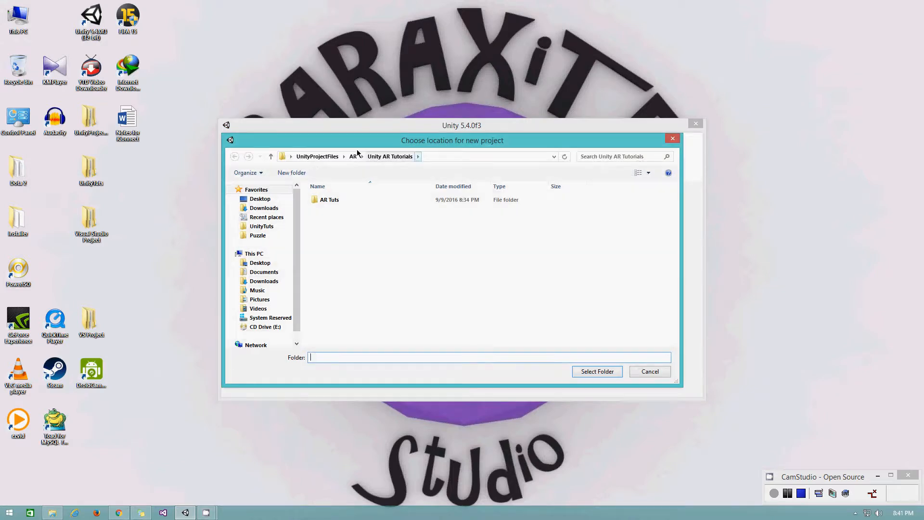
click(354, 157)
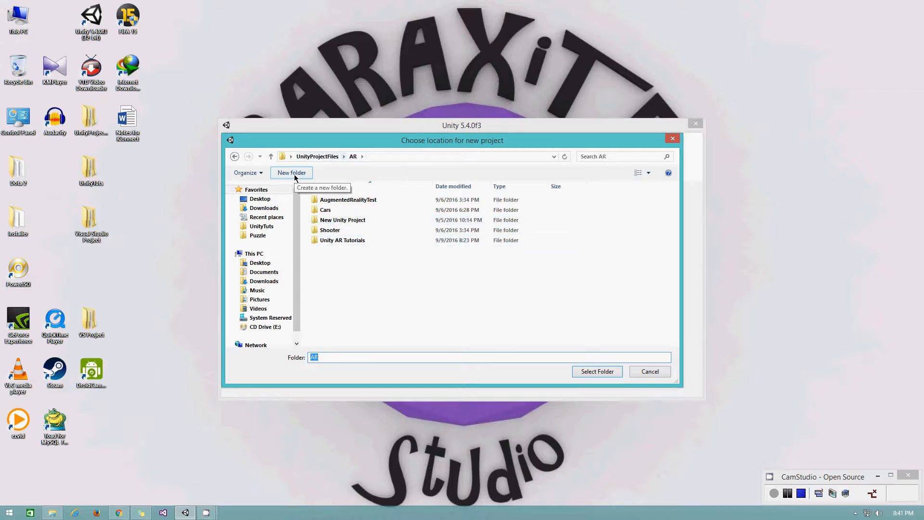
click(295, 175)
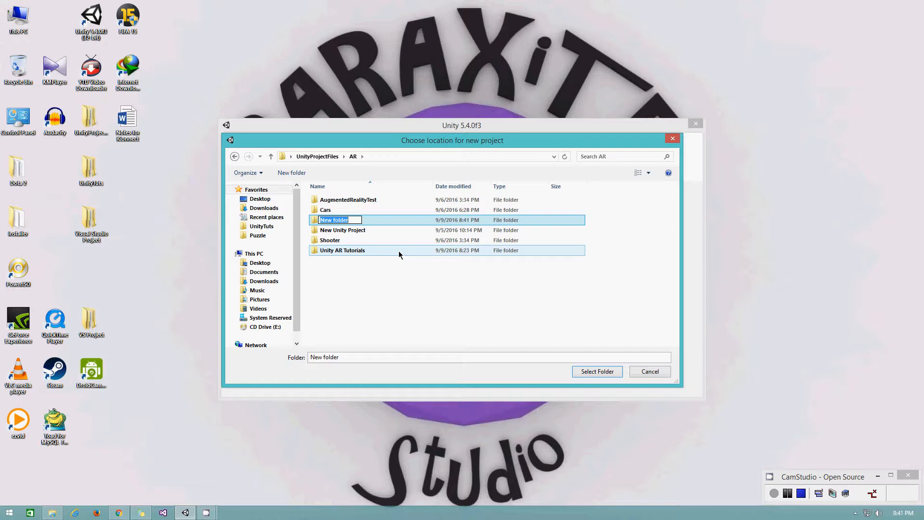
text(Unity AR)
key(Return)
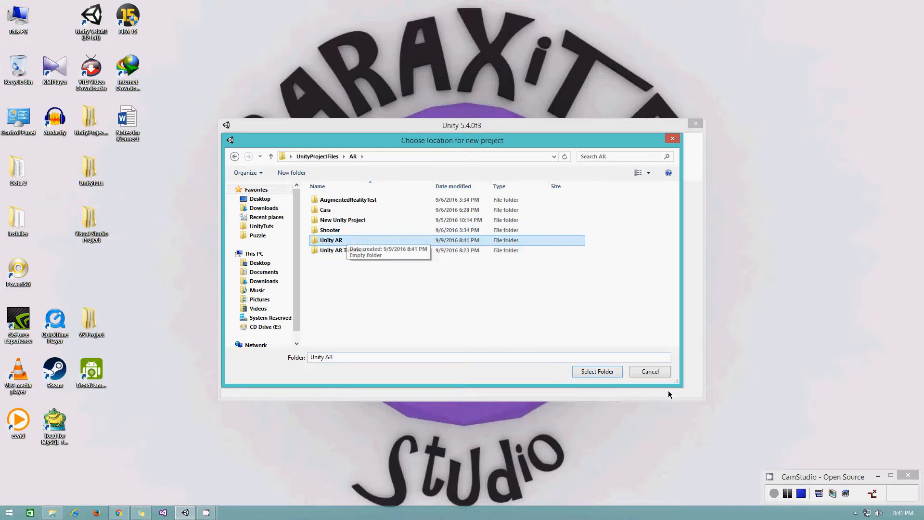
click(600, 376)
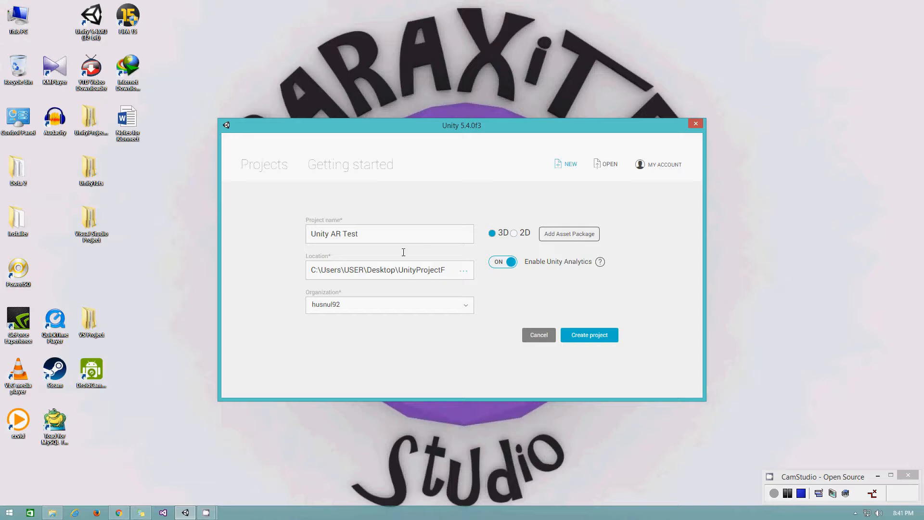
- Toggle the Enable Unity Analytics option and create the 'Unity AR Test' project
click(502, 264)
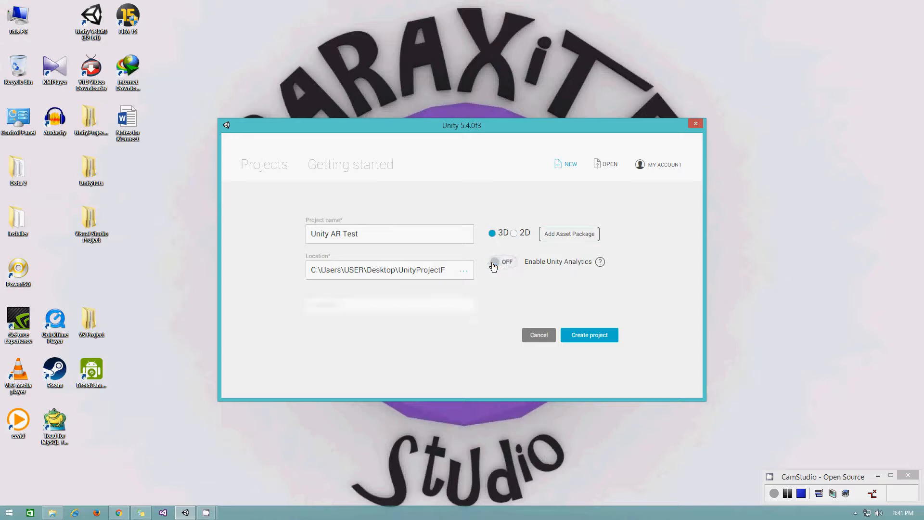
click(501, 265)
click(504, 265)
click(505, 265)
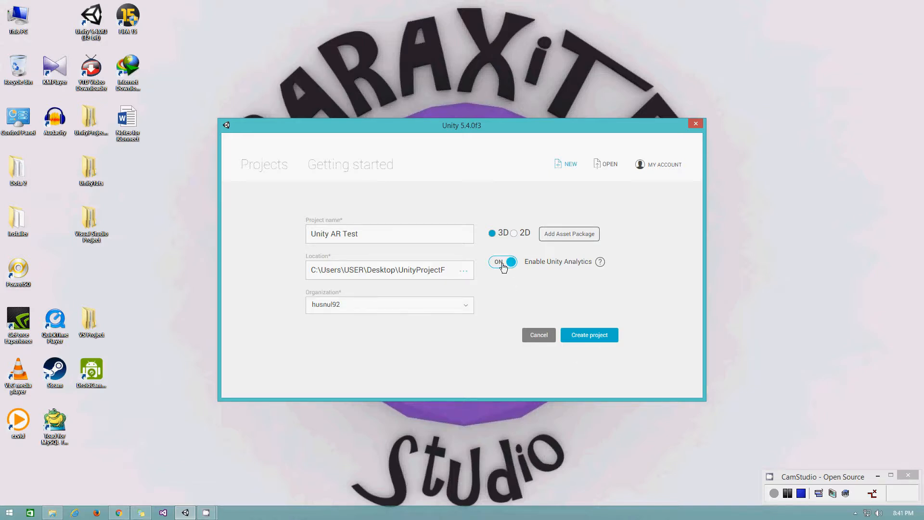
click(501, 268)
click(579, 336)
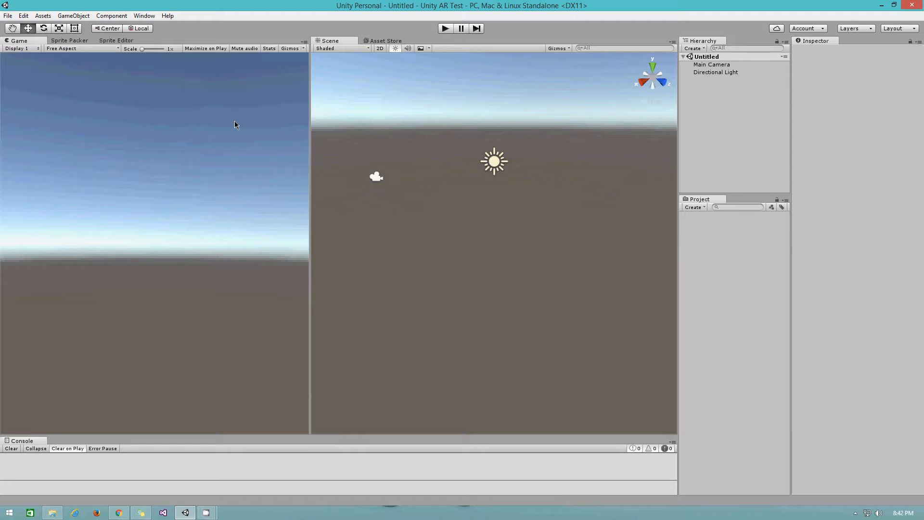
- In Preferences > External Tools, keep MonoDevelop as script editor and browse for the Android SDK folder
click(4, 17)
mouse_move(19, 19)
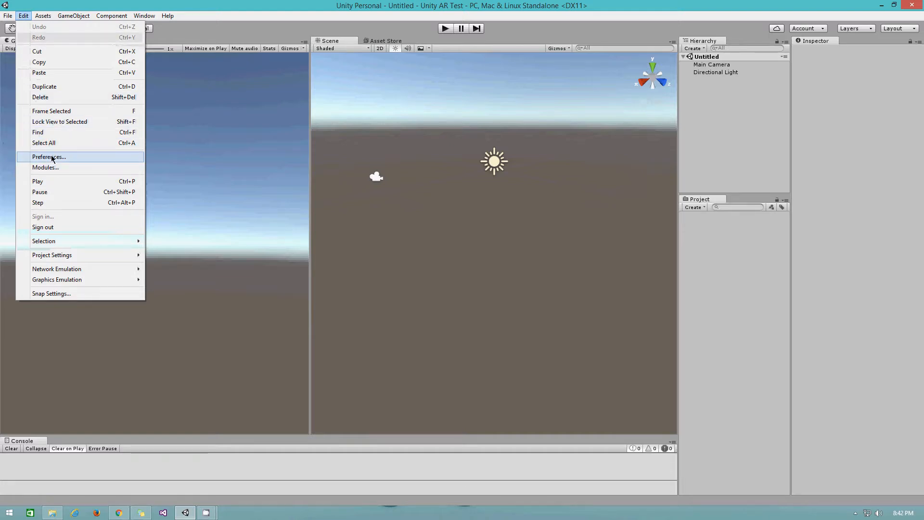
click(79, 157)
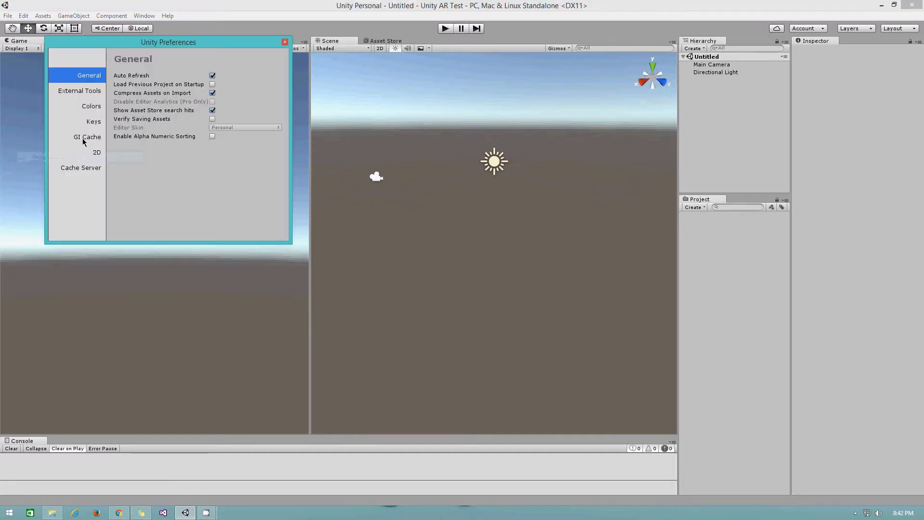
click(85, 91)
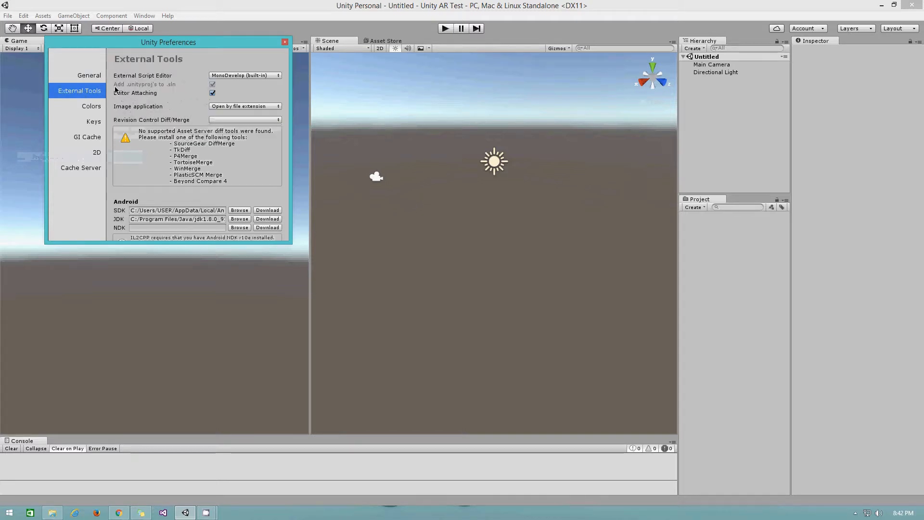
click(219, 77)
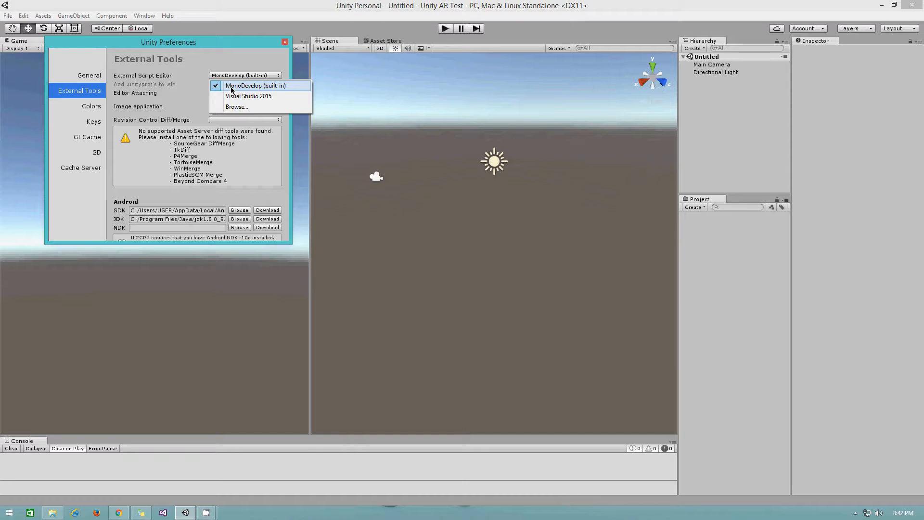
click(214, 64)
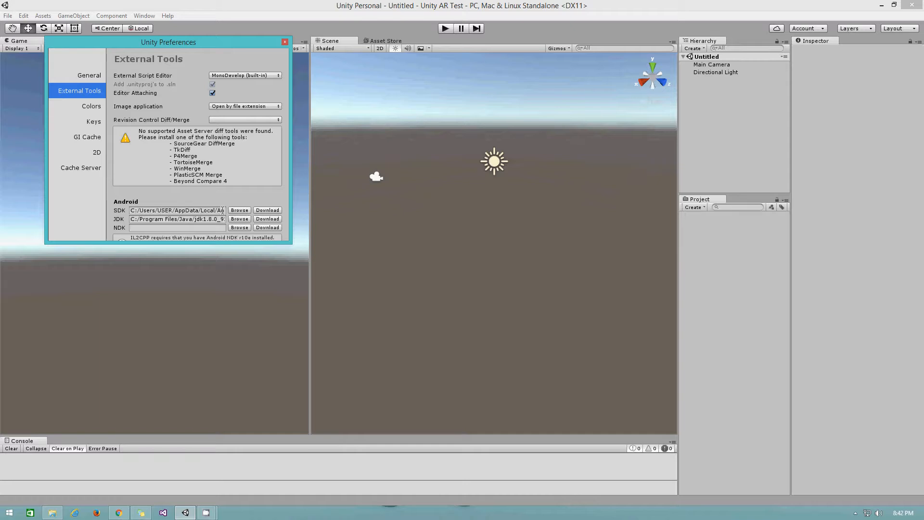
click(245, 211)
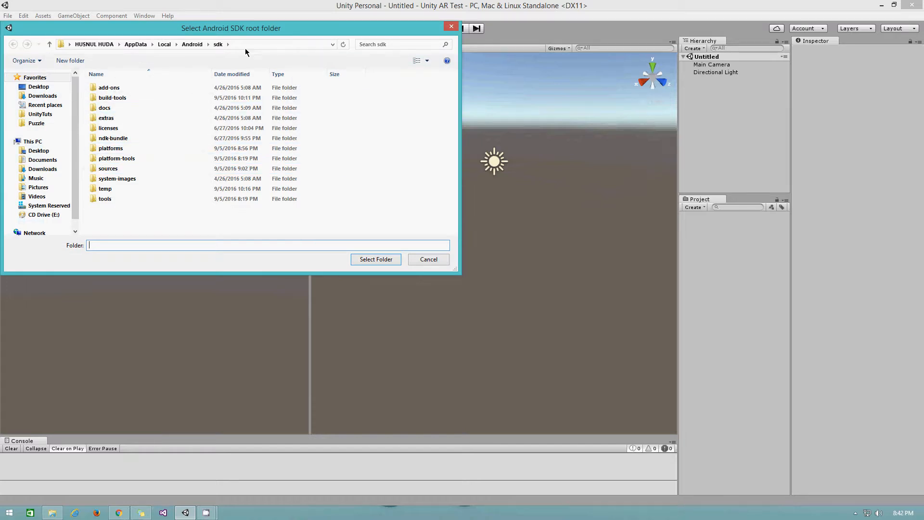
- Look through the .android and studio folders in the home folder, then back up
mouse_move(53, 516)
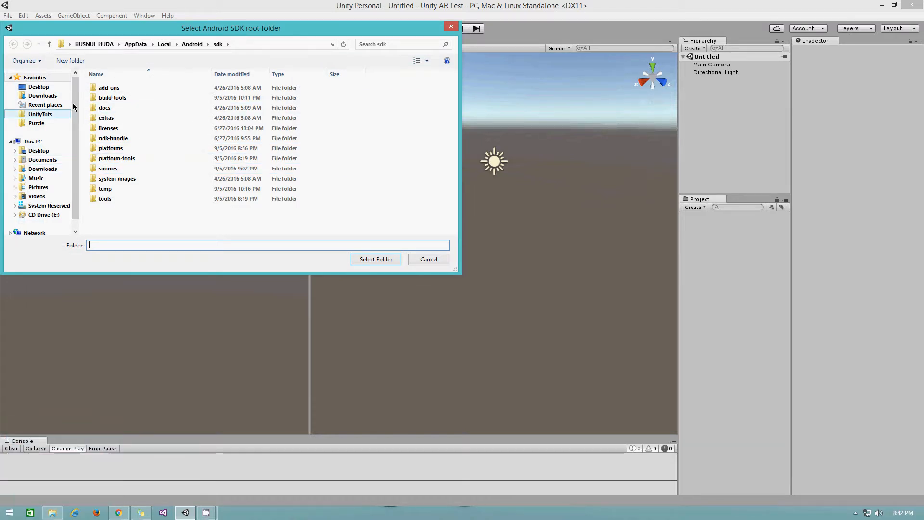
click(95, 45)
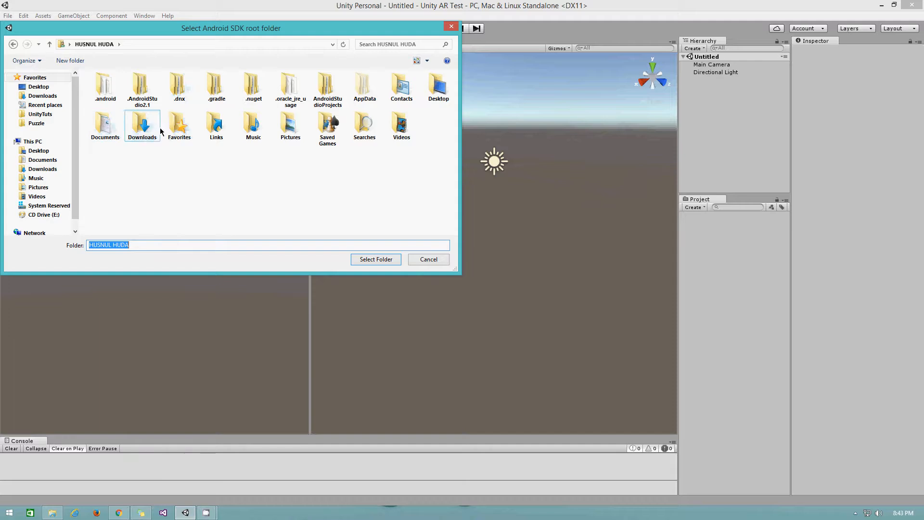
double_click(103, 94)
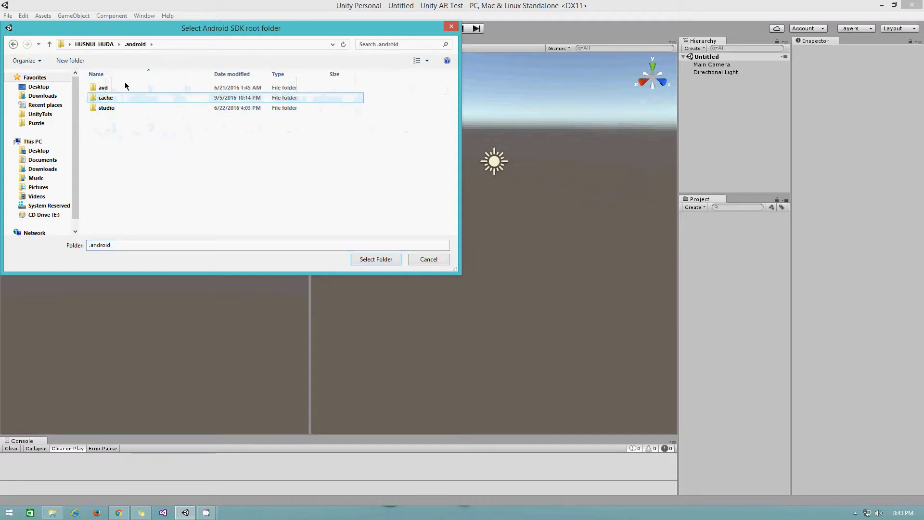
double_click(105, 108)
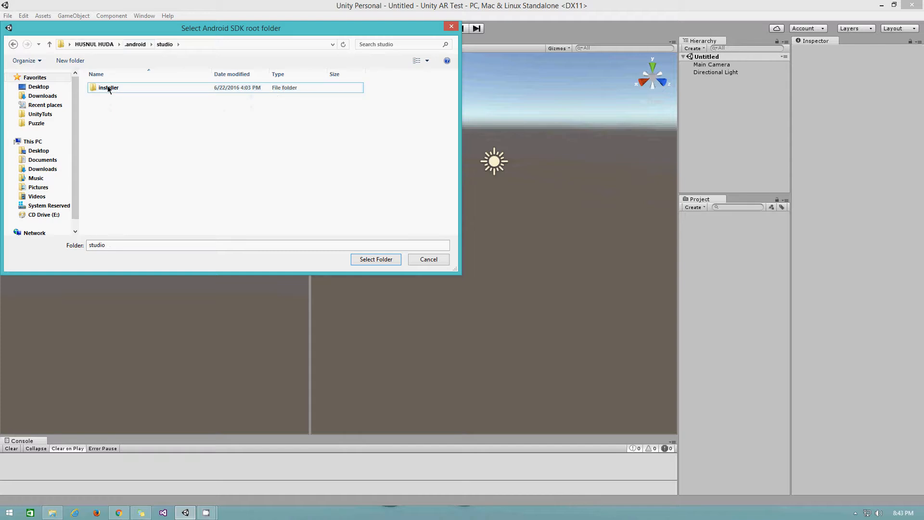
click(108, 88)
key(BackSpace)
key(BackSpace)
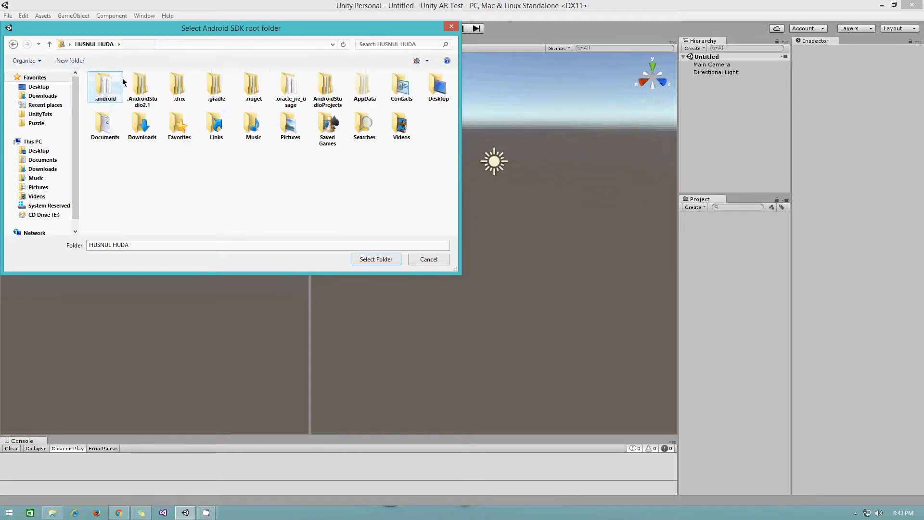
- Find the sdk folder under AppData\Local\Android, then cancel, leaving the SDK path unchanged
double_click(364, 86)
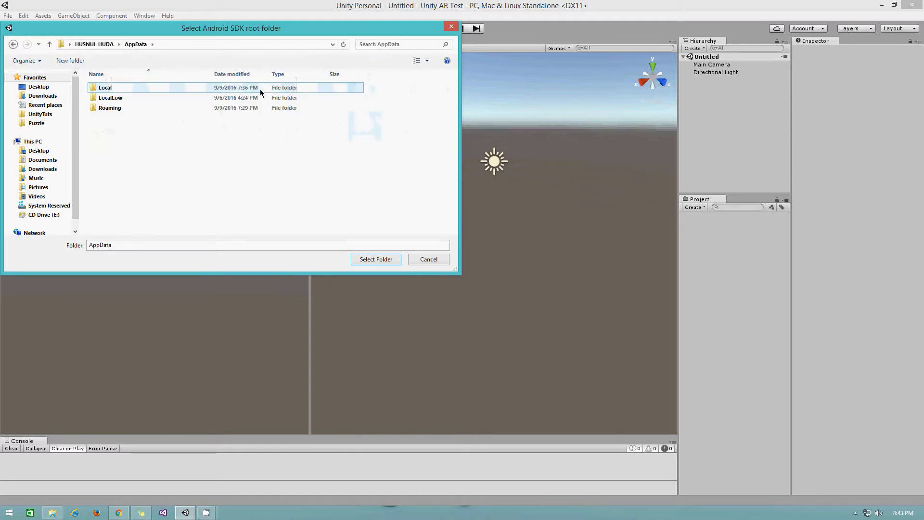
double_click(115, 90)
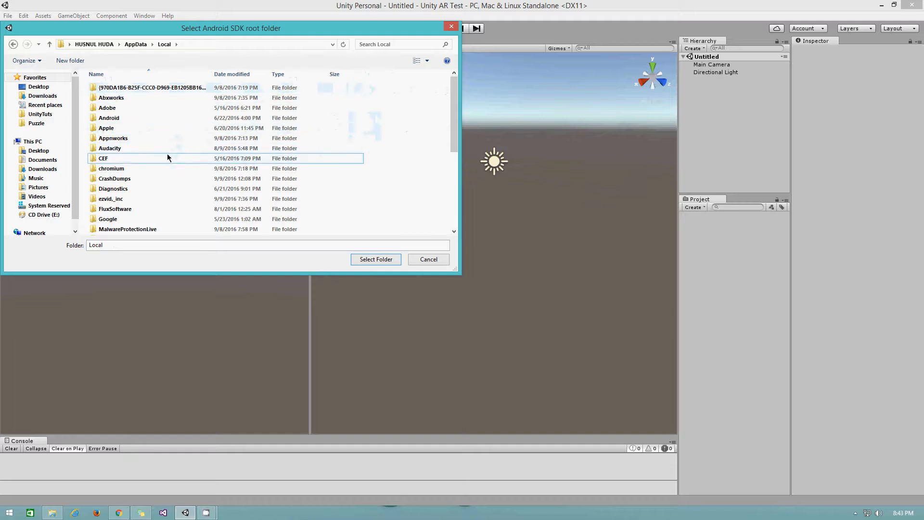
double_click(109, 118)
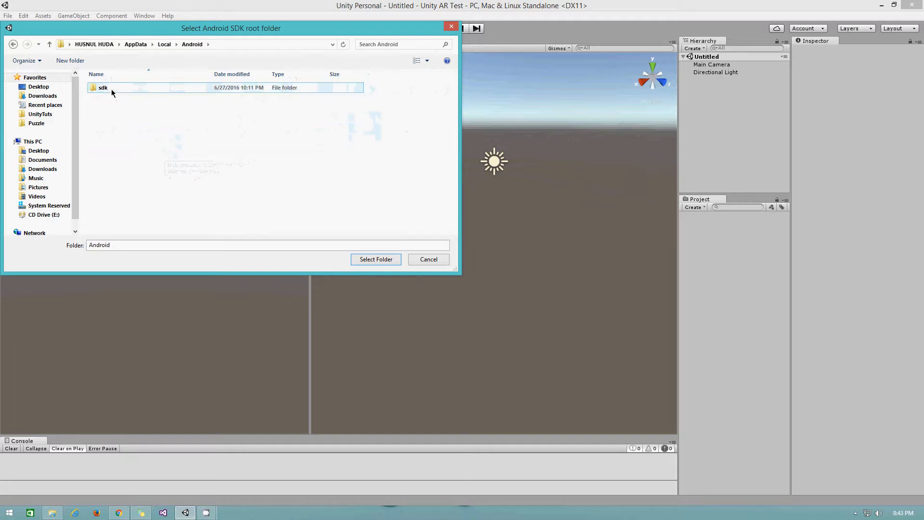
double_click(111, 89)
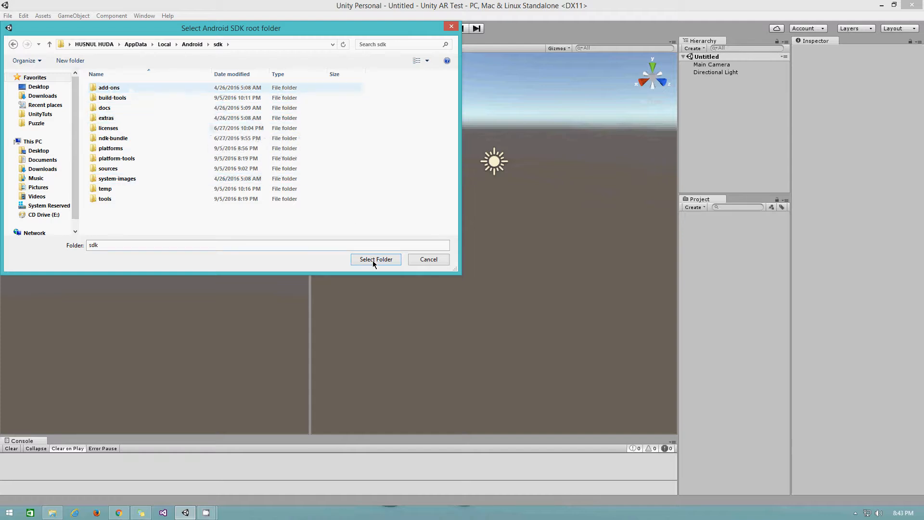
click(425, 260)
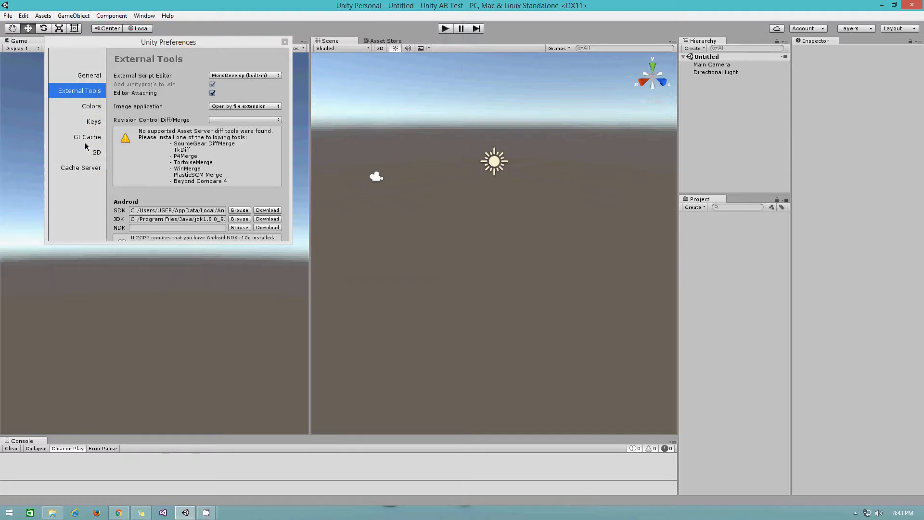
- Close Unity's Preferences window and switch over to Chrome
click(285, 42)
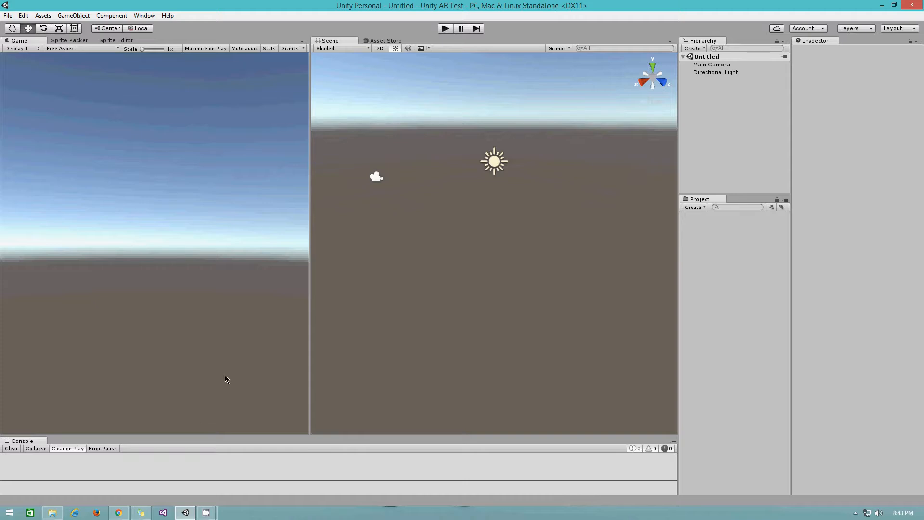
click(118, 512)
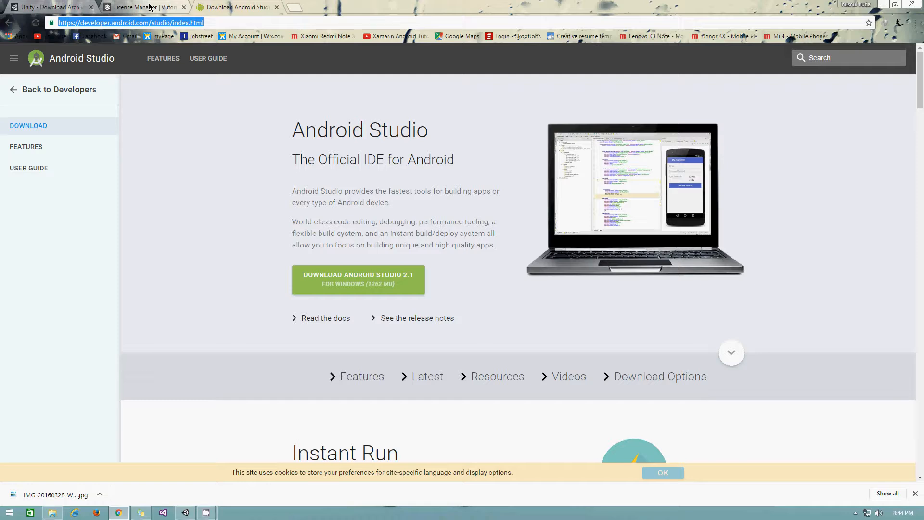
- Go from the Vuforia License Manager to the portal home page and open the Register form
click(149, 7)
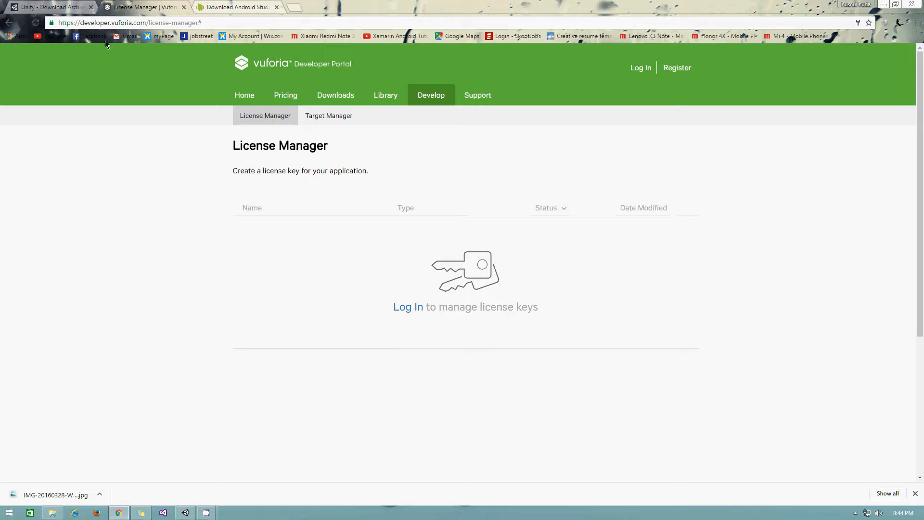
click(9, 24)
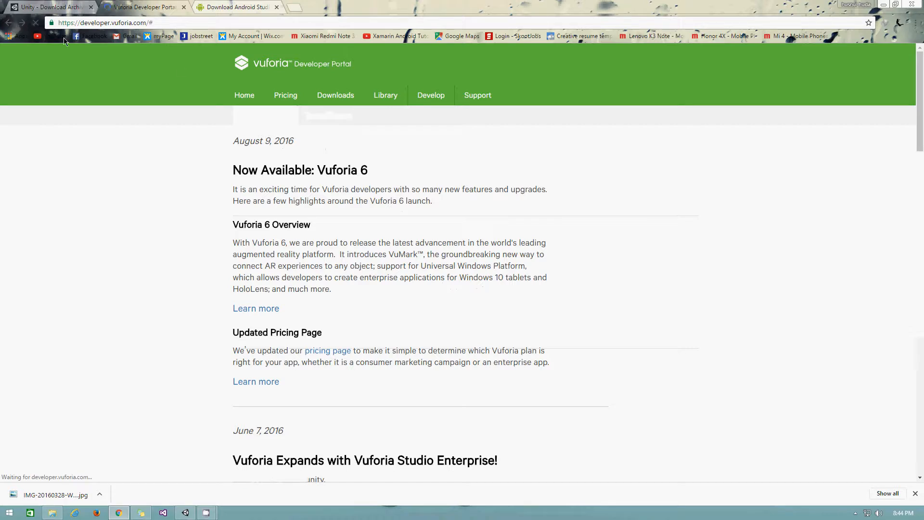
click(243, 93)
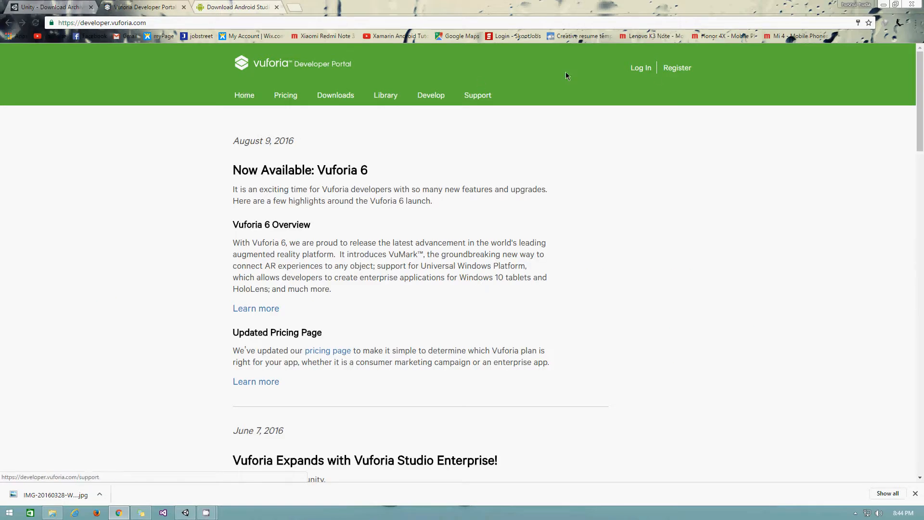
double_click(122, 21)
click(121, 21)
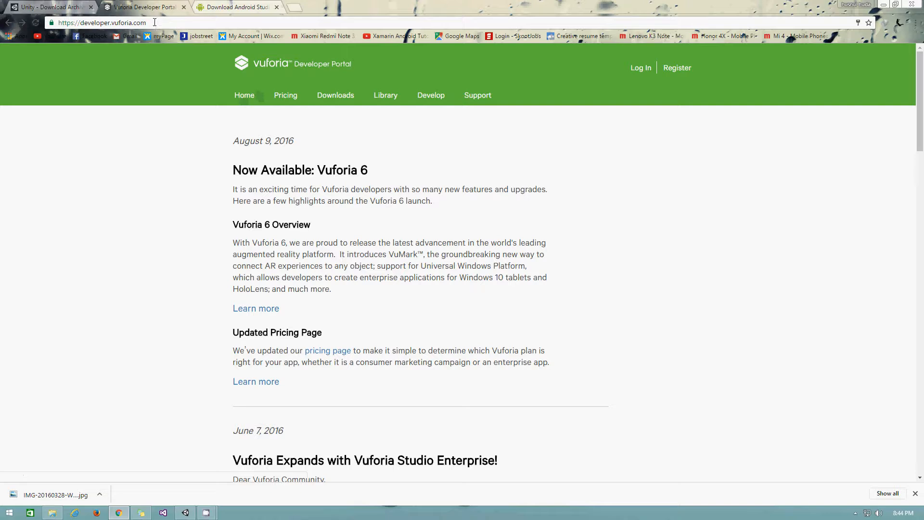
drag(154, 22, 1, 23)
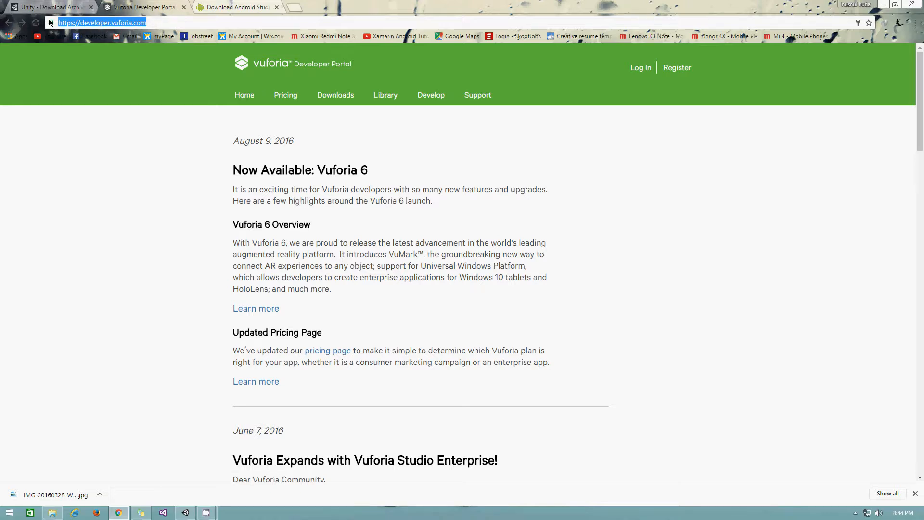
click(676, 69)
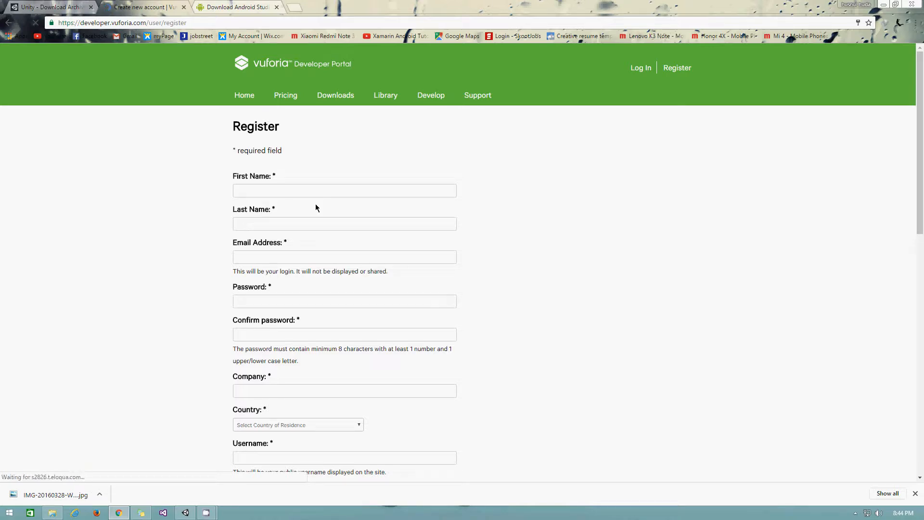
- Log in to the Vuforia Developer Portal and go to the Vuforia 6 SDK downloads page
scroll(649, 181, down, 3)
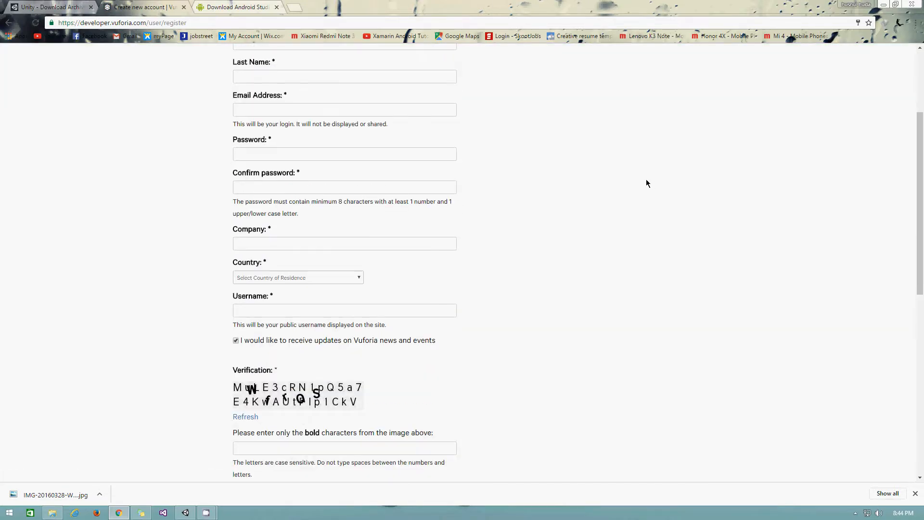
scroll(632, 187, up, 3)
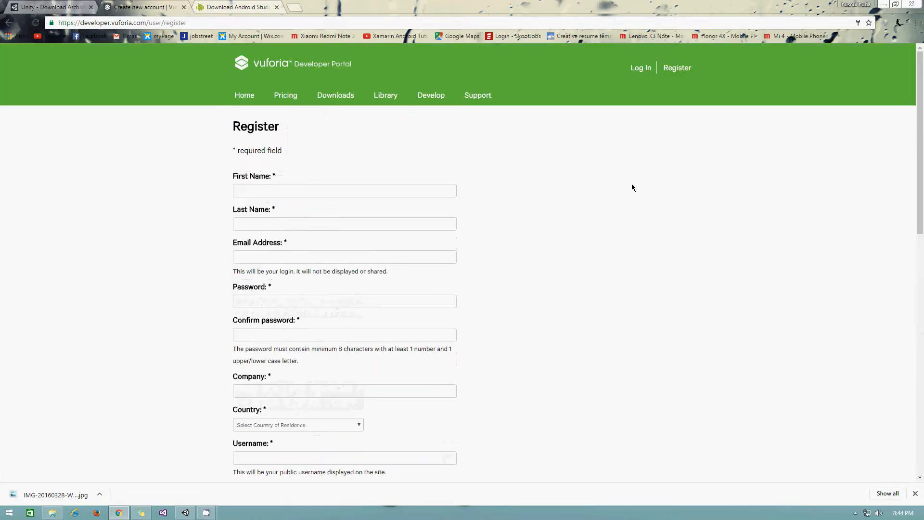
click(641, 68)
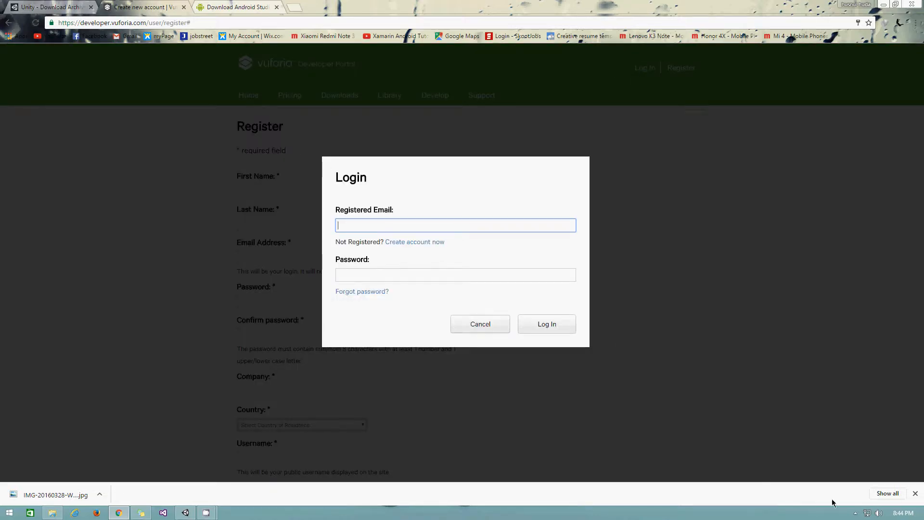
click(854, 513)
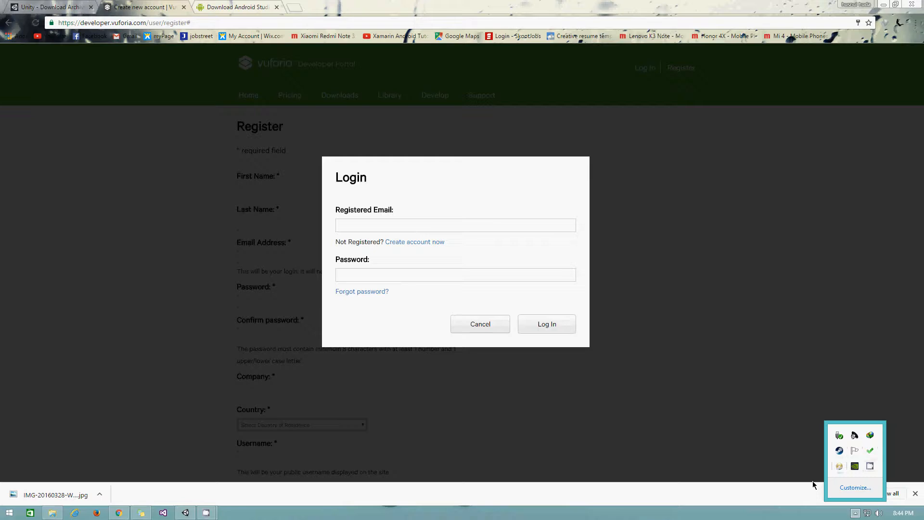
mouse_move(206, 513)
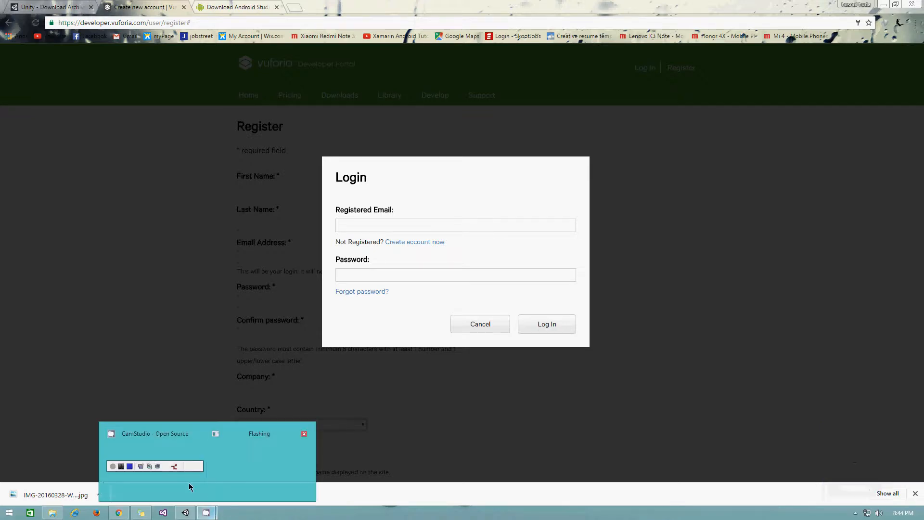
click(129, 478)
click(787, 493)
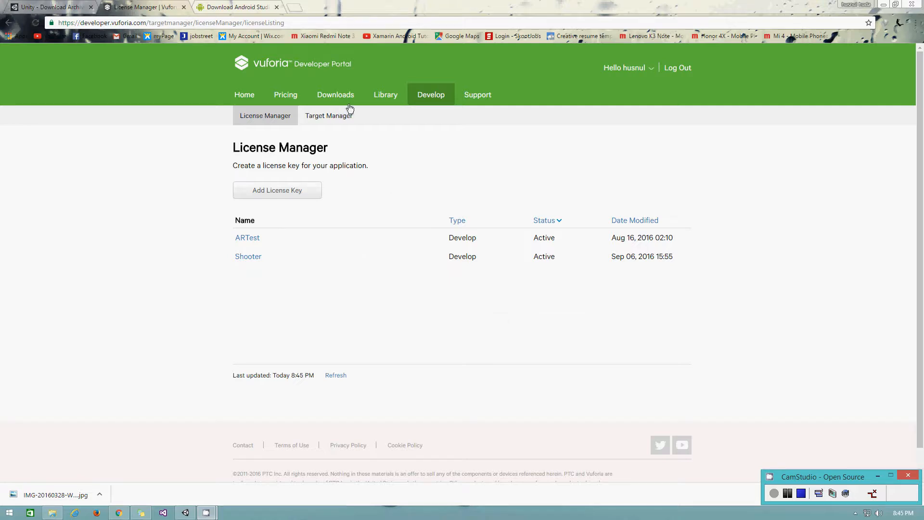
click(337, 97)
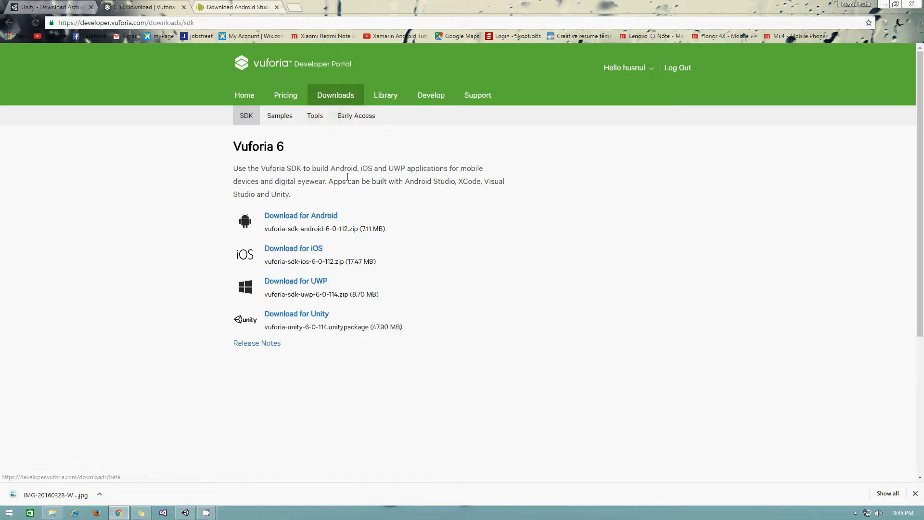
- Start the Vuforia Unity SDK download, accept the license, then cancel it and show all downloads
click(287, 320)
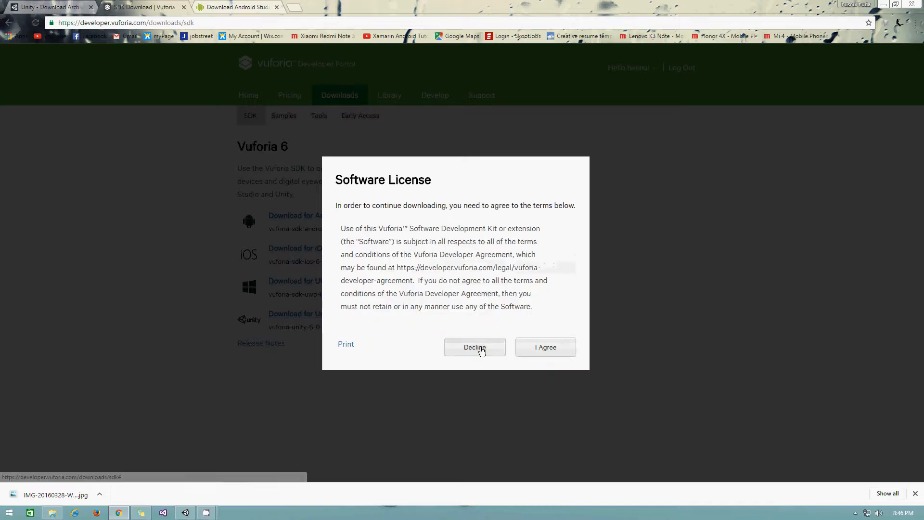
click(556, 348)
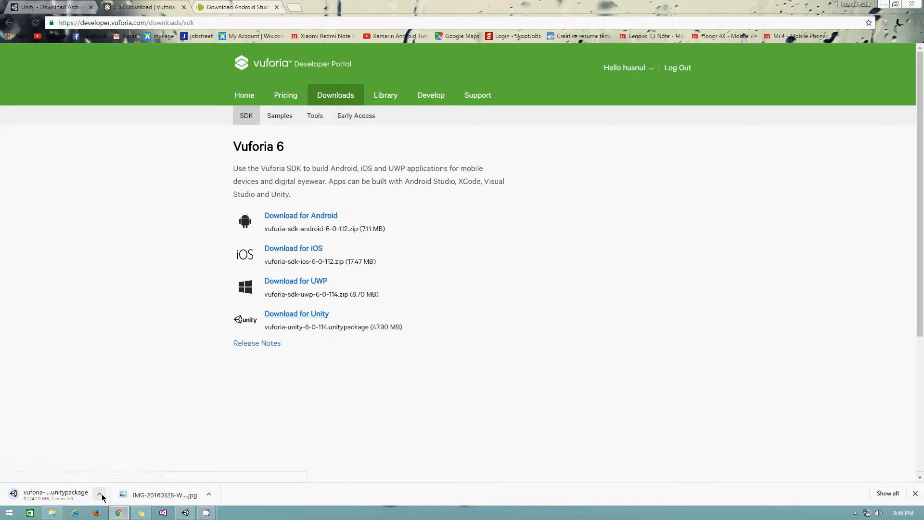
click(99, 494)
click(123, 479)
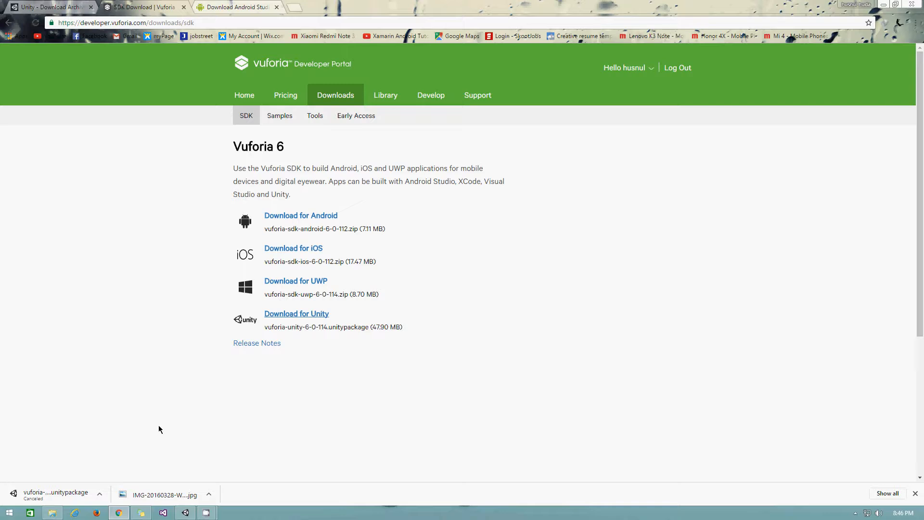
click(887, 494)
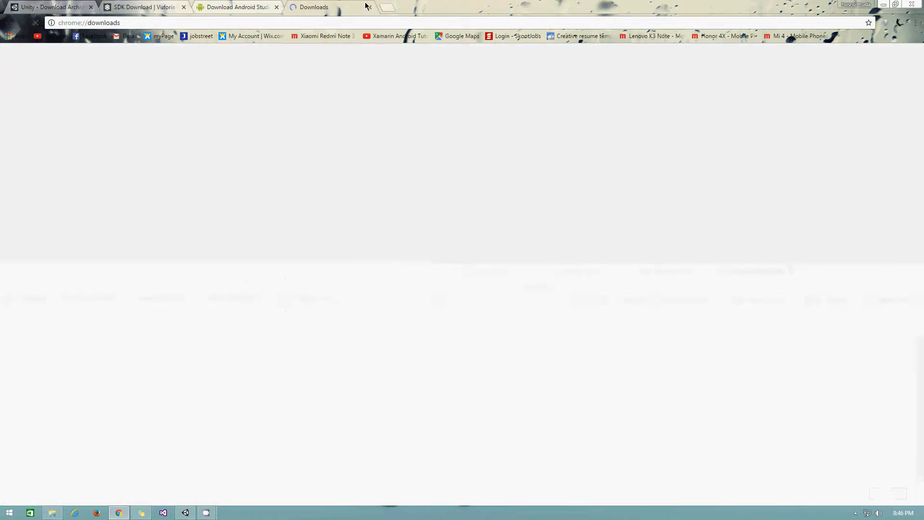
- Scroll the download history to vuforia-unity-6-0-114.unitypackage and show it in its folder
scroll(695, 298, down, 3)
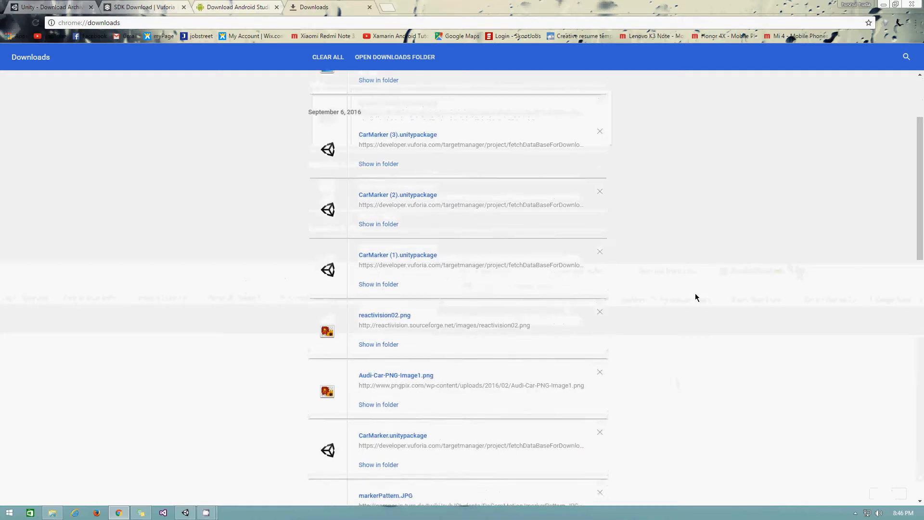
scroll(695, 297, down, 6)
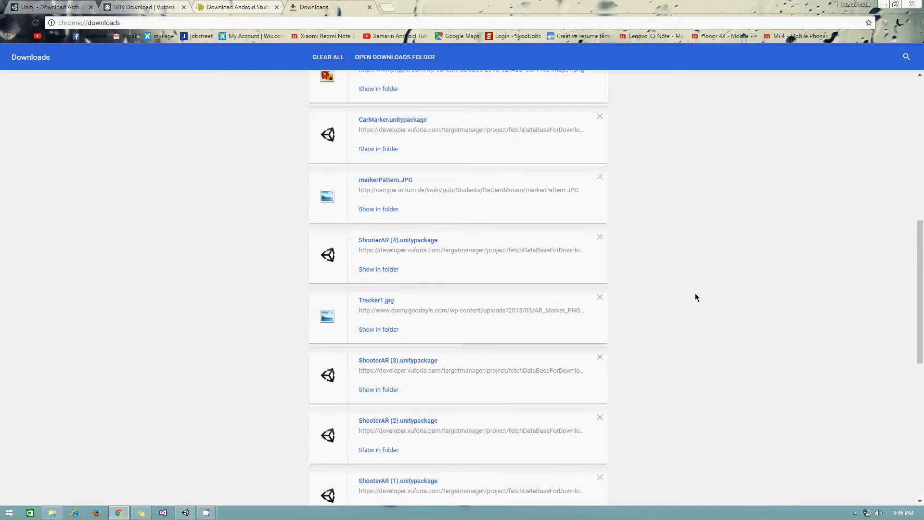
scroll(583, 264, down, 7)
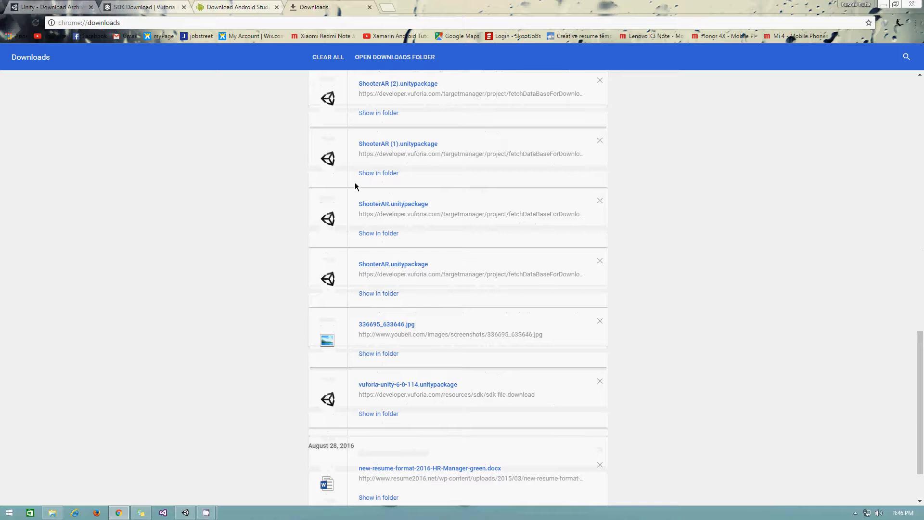
click(377, 414)
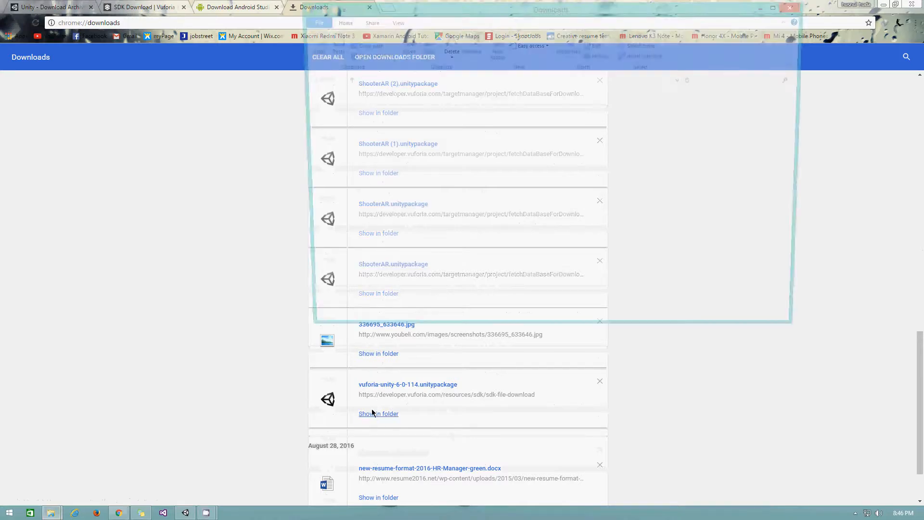
- Open the UnityAssets folder and launch vuforia-unity-6-0-114 to import it into Unity
scroll(601, 268, down, 2)
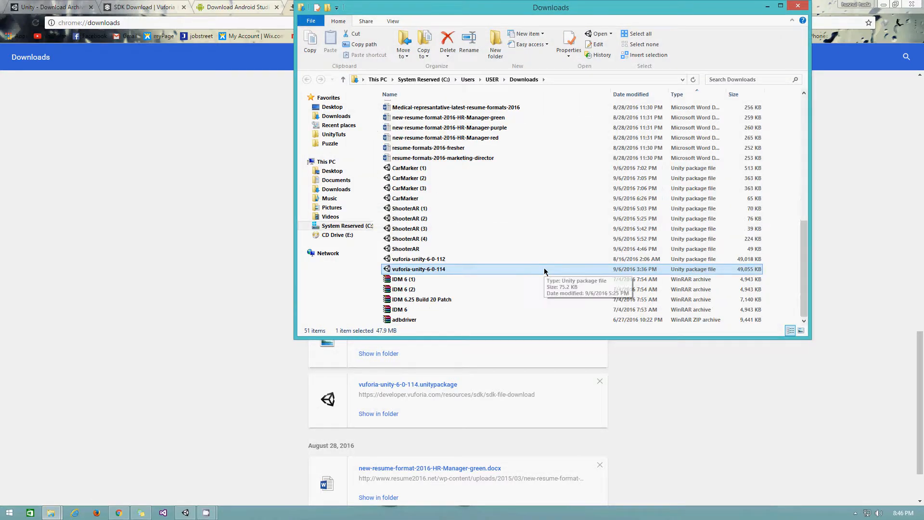
scroll(478, 218, up, 10)
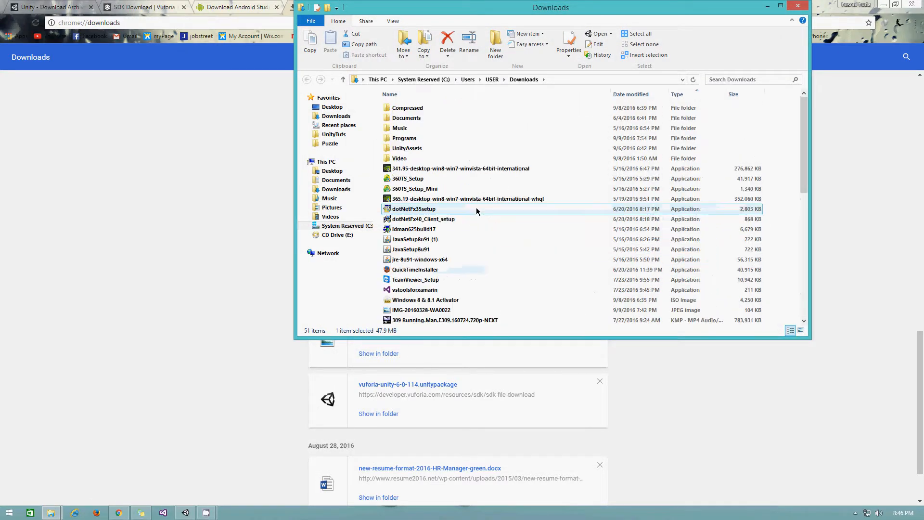
click(408, 150)
double_click(408, 149)
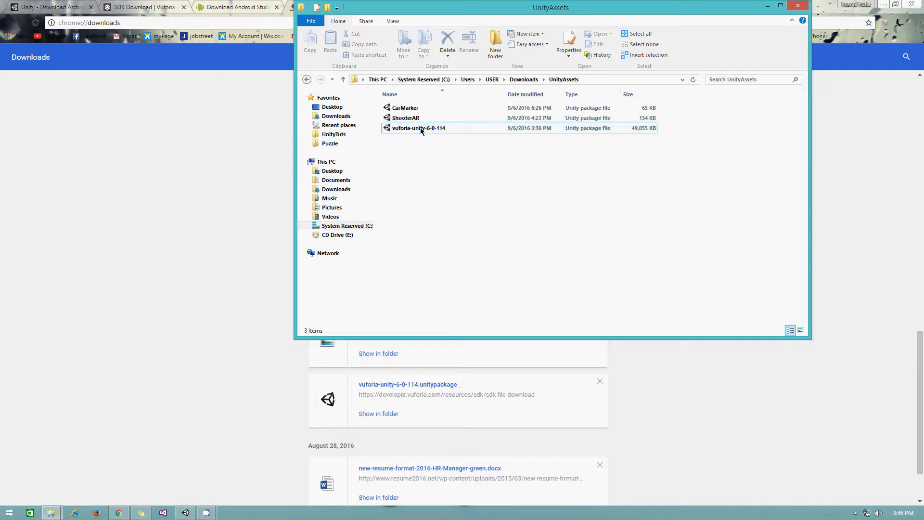
mouse_move(191, 518)
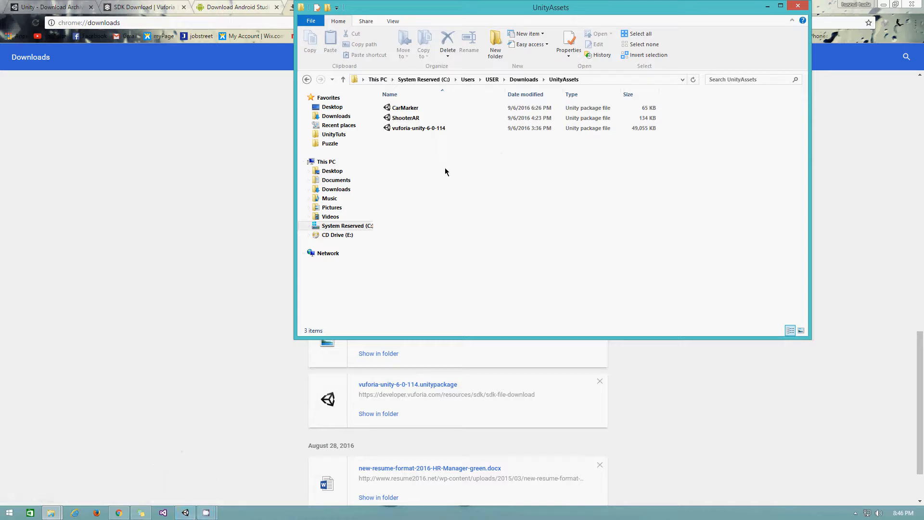
click(413, 129)
double_click(414, 129)
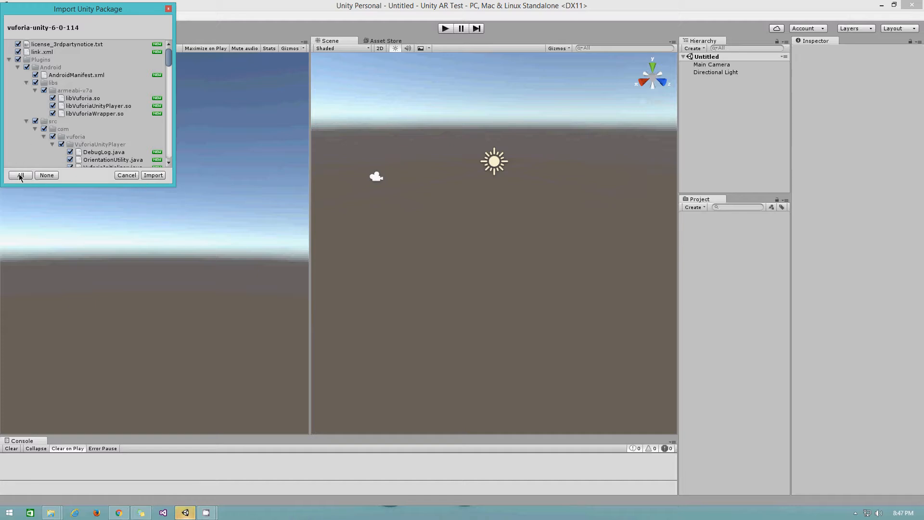
- Import all contents of vuforia-unity-6-0-114, then expand and collapse the Vuforia folder to check it
click(153, 174)
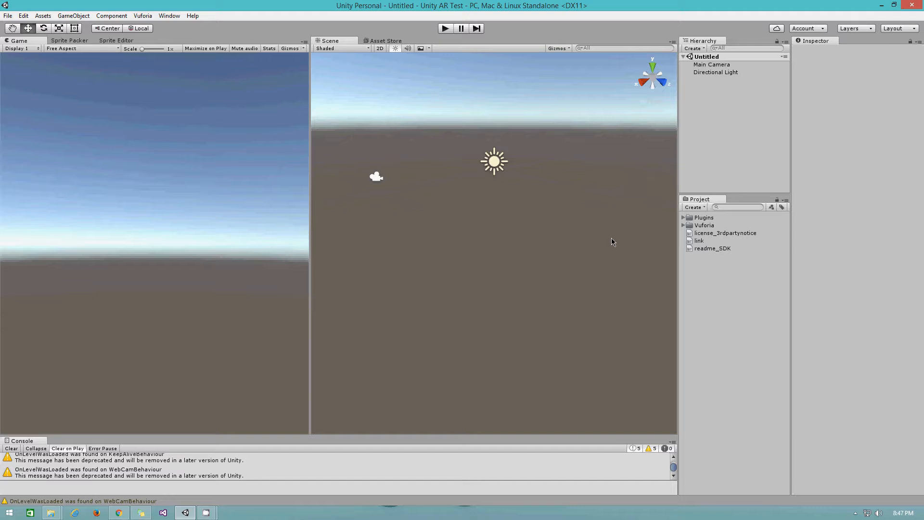
click(683, 224)
click(682, 224)
click(683, 226)
click(683, 225)
- Return to the Vuforia SDK download tab and choose Develop > Add License Key
click(119, 513)
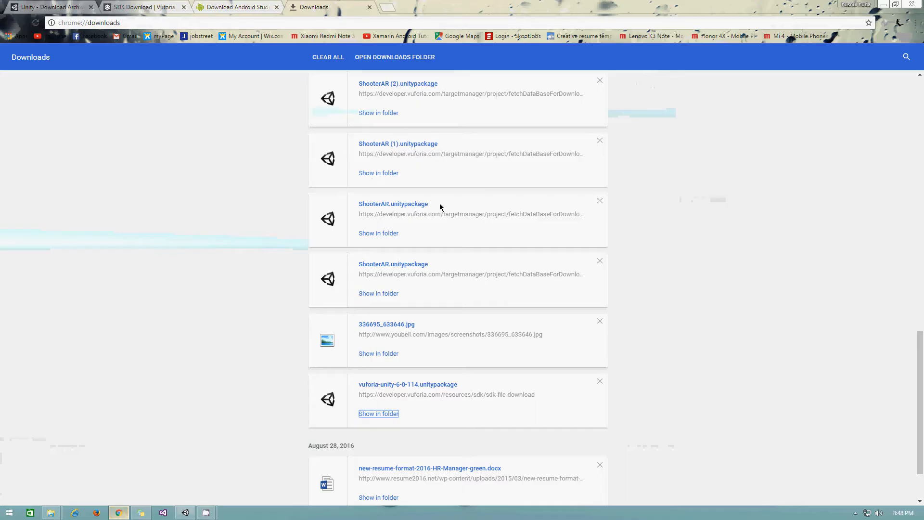
click(152, 8)
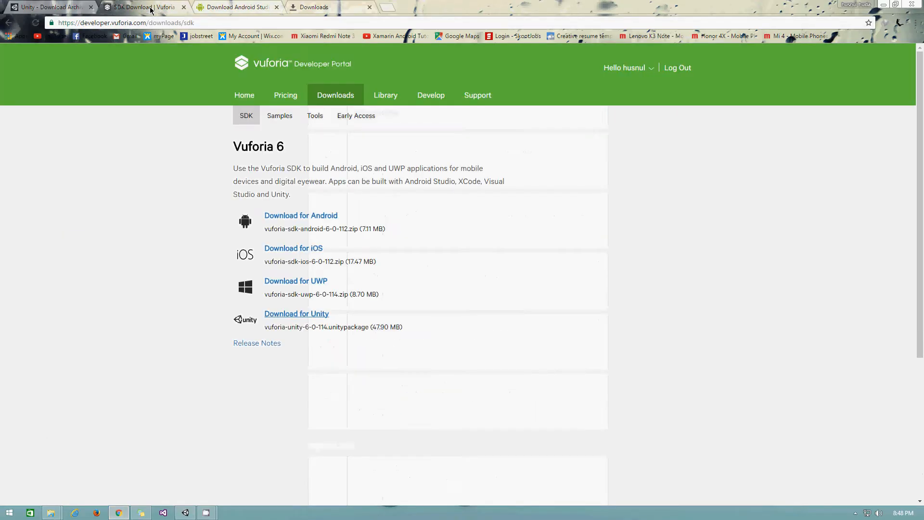
click(424, 100)
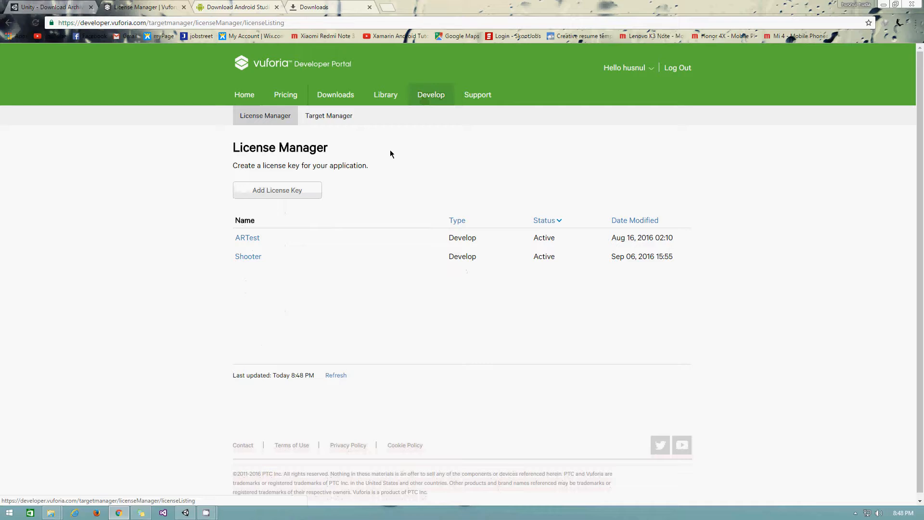
click(276, 198)
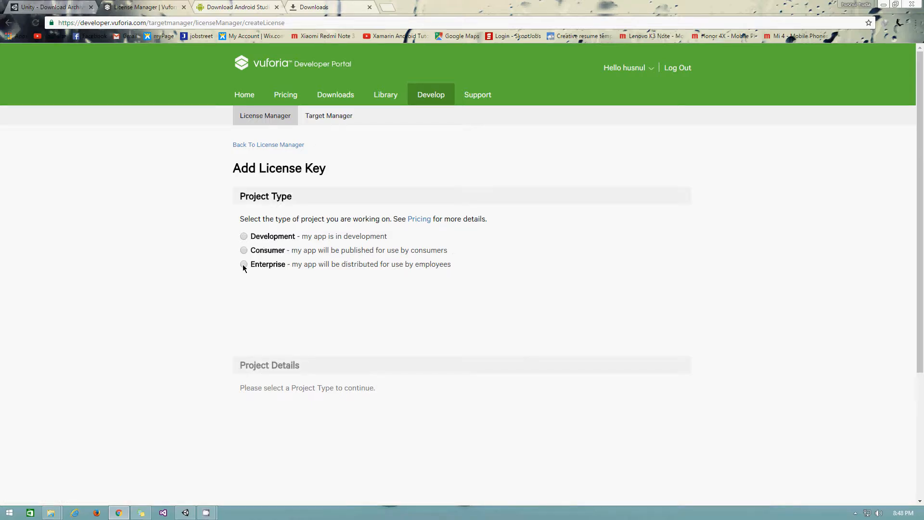
- Draft a Development key with App Name 'car', then return to License Manager without confirming
click(244, 236)
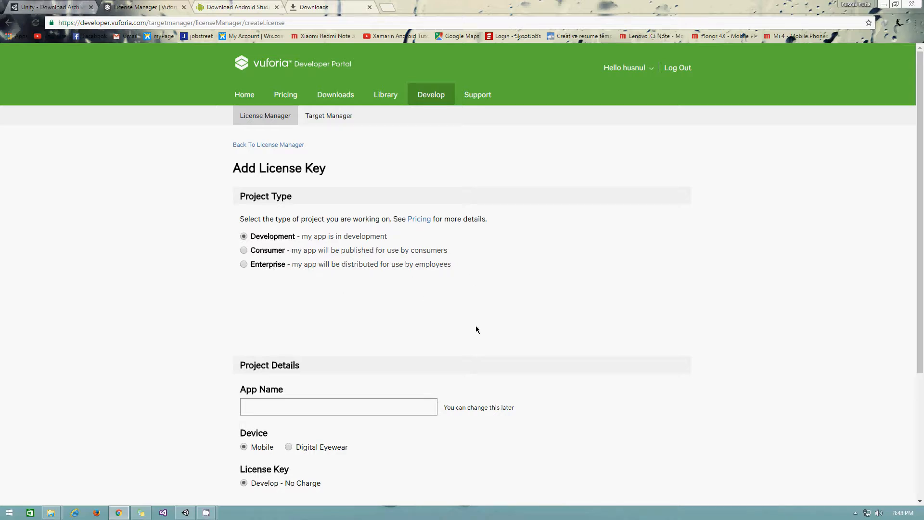
scroll(476, 330, down, 2)
click(309, 315)
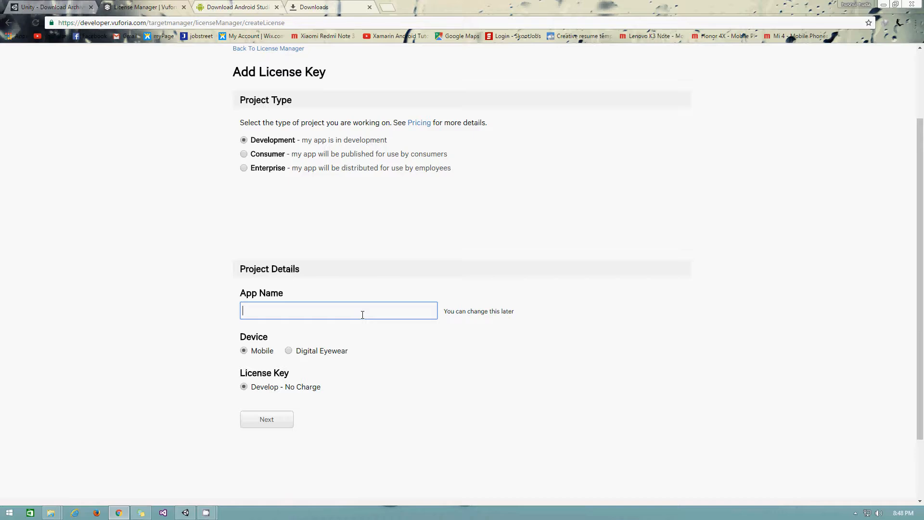
text(car)
scroll(410, 349, up, 3)
scroll(410, 348, down, 4)
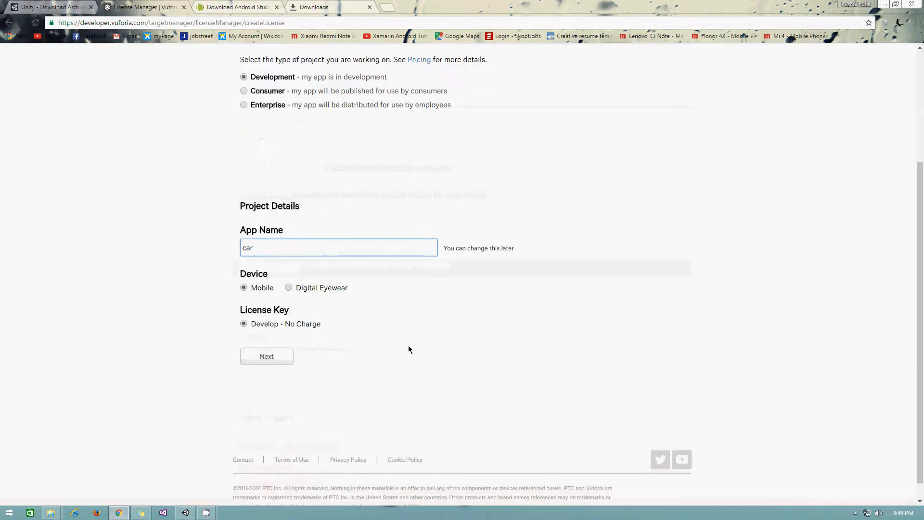
click(266, 336)
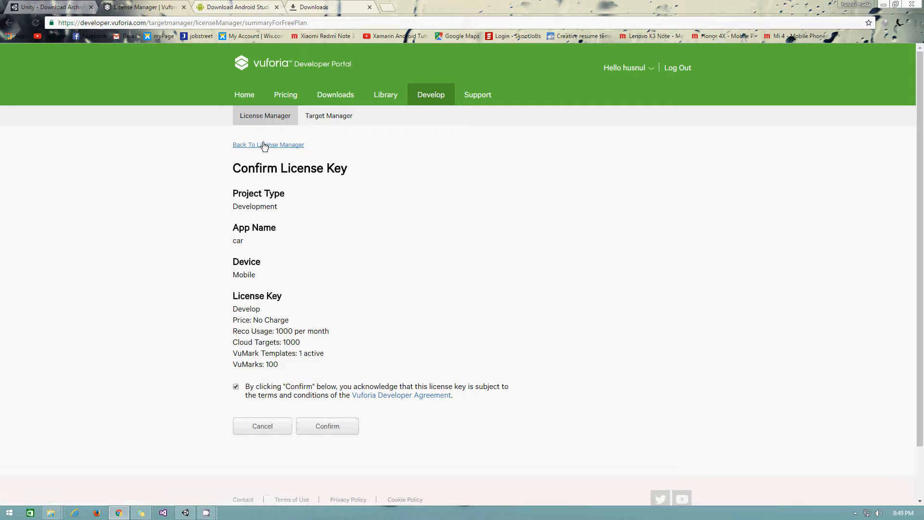
click(264, 121)
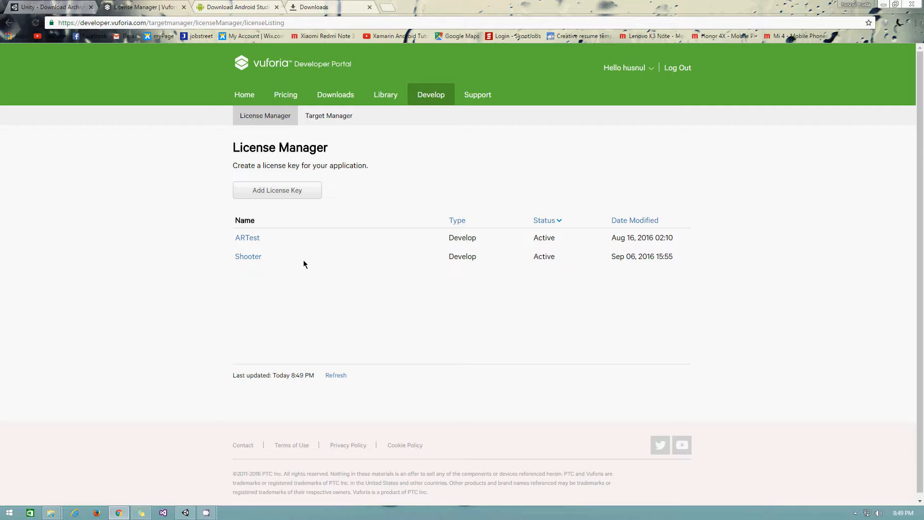
- Open the Shooter license key details, select the full key text, then return to Unity
click(246, 256)
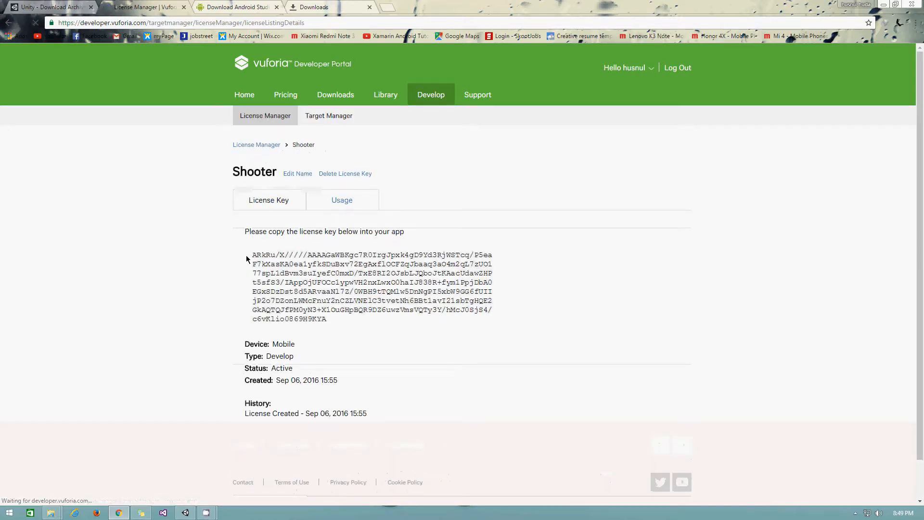
drag(329, 318, 238, 261)
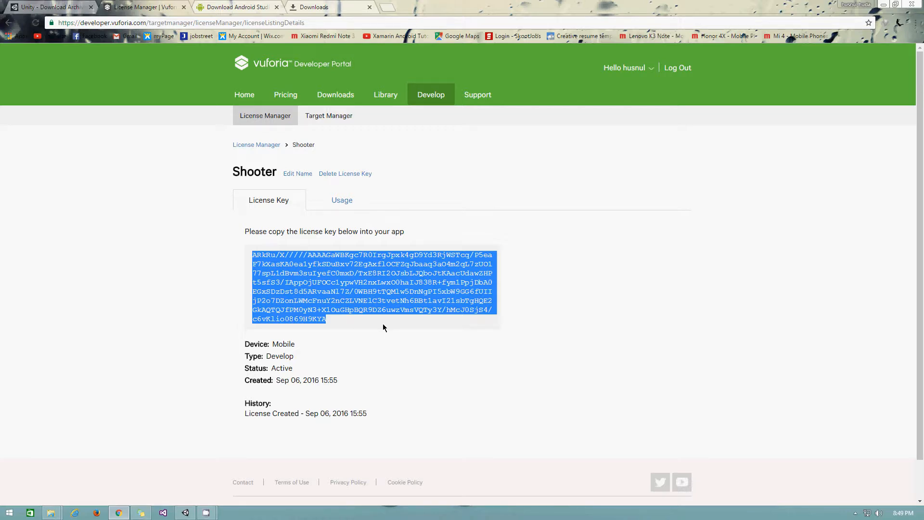
scroll(396, 319, down, 1)
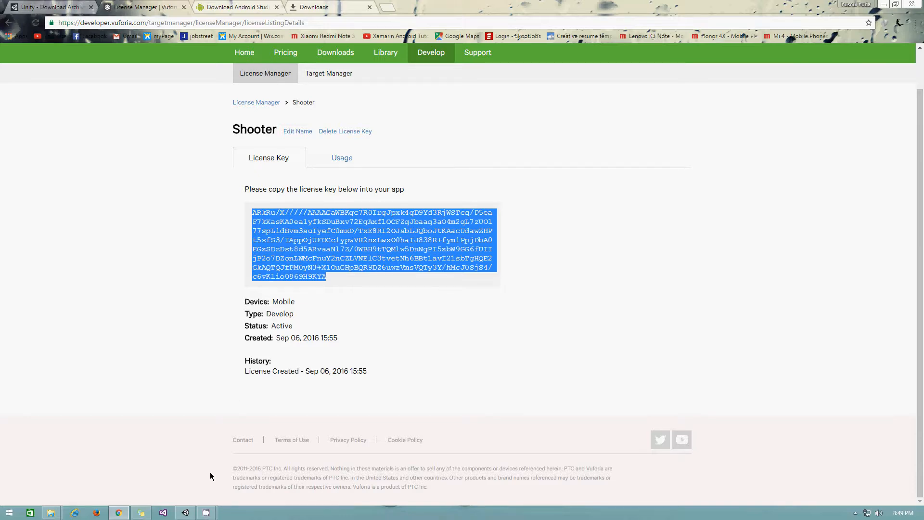
click(185, 513)
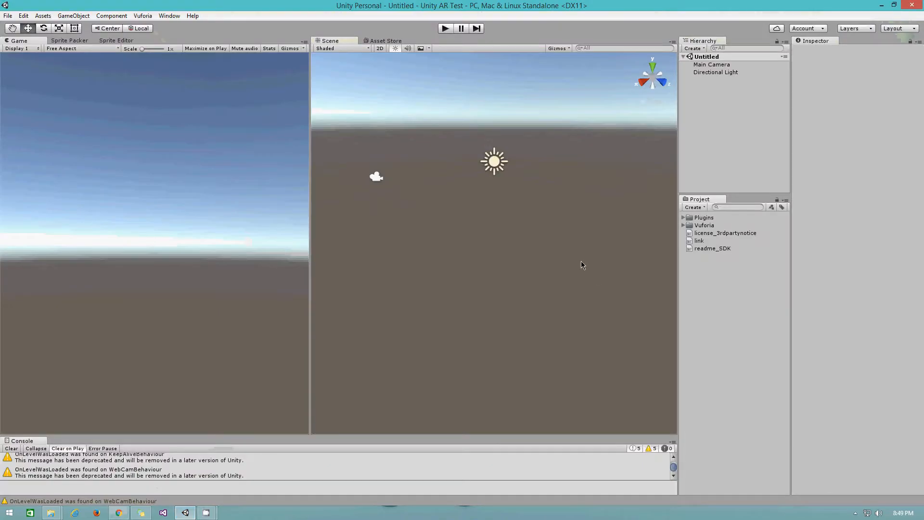
- Expand the Vuforia folder in the Project panel to list Editor, Prefabs, Scripts and other subfolders
click(684, 225)
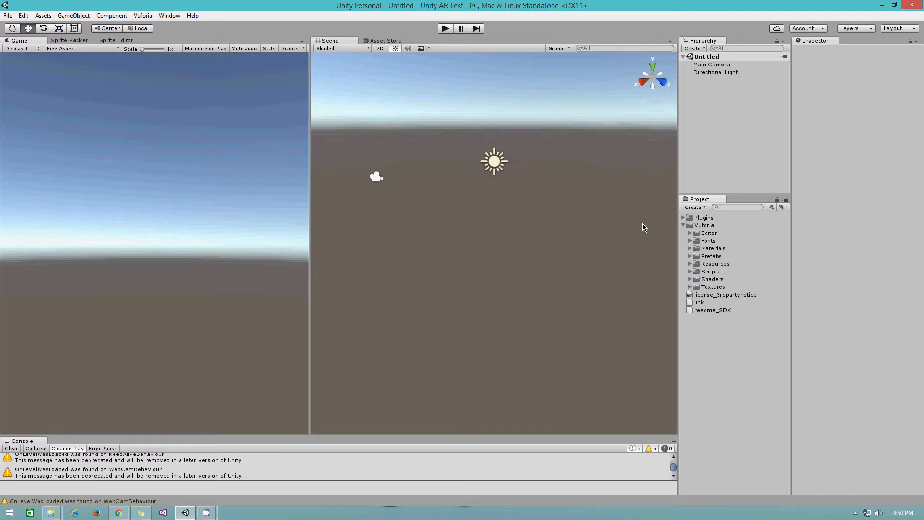
click(5, 18)
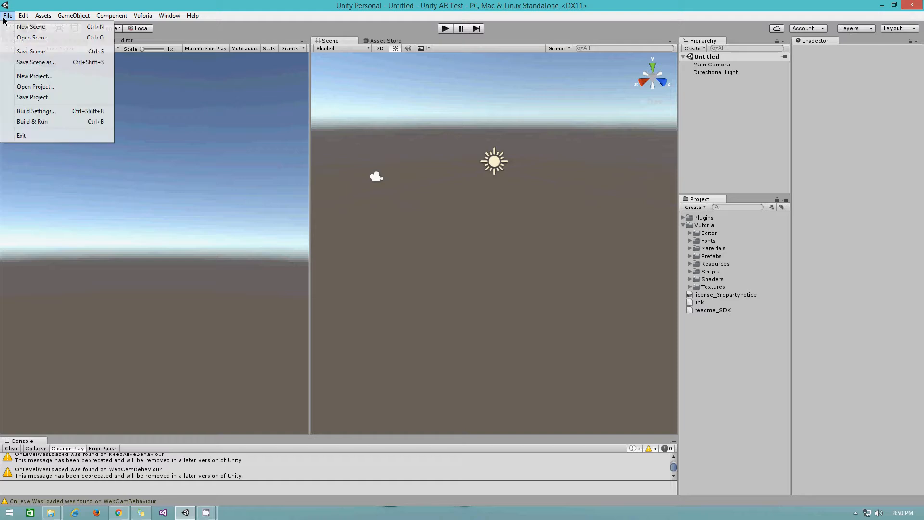
- In Android Player Settings, set company name to ParaxiteStudio and product name to Unity AR
click(45, 111)
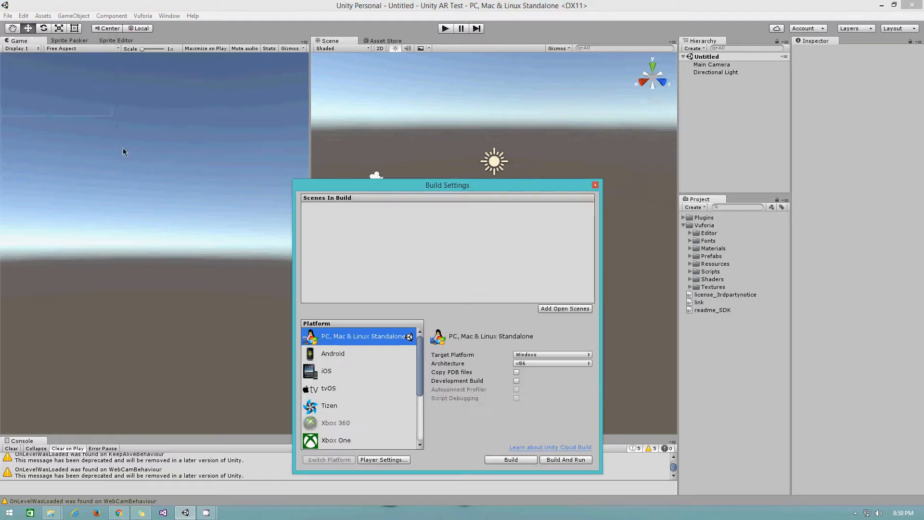
click(380, 459)
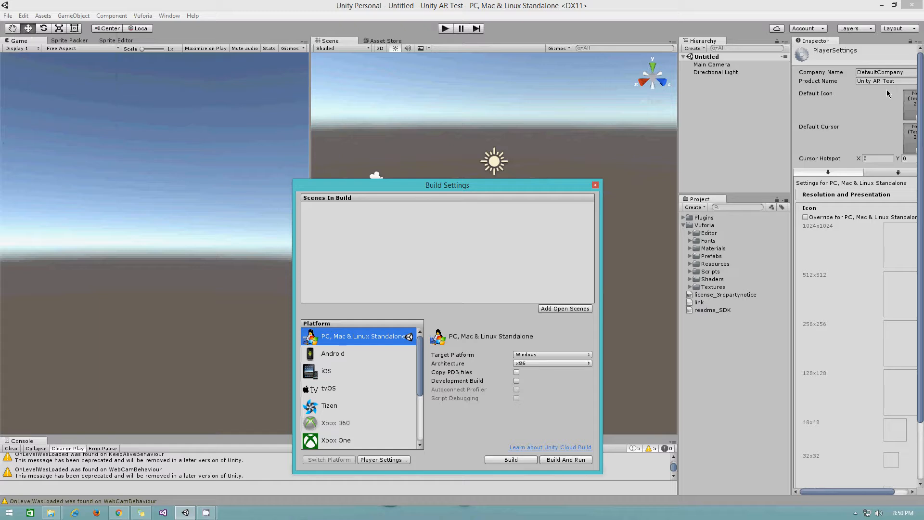
click(883, 174)
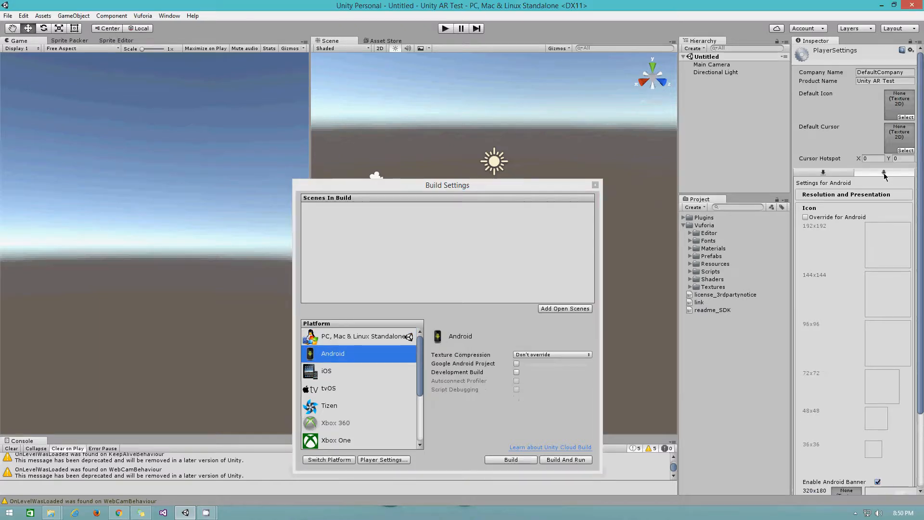
click(885, 72)
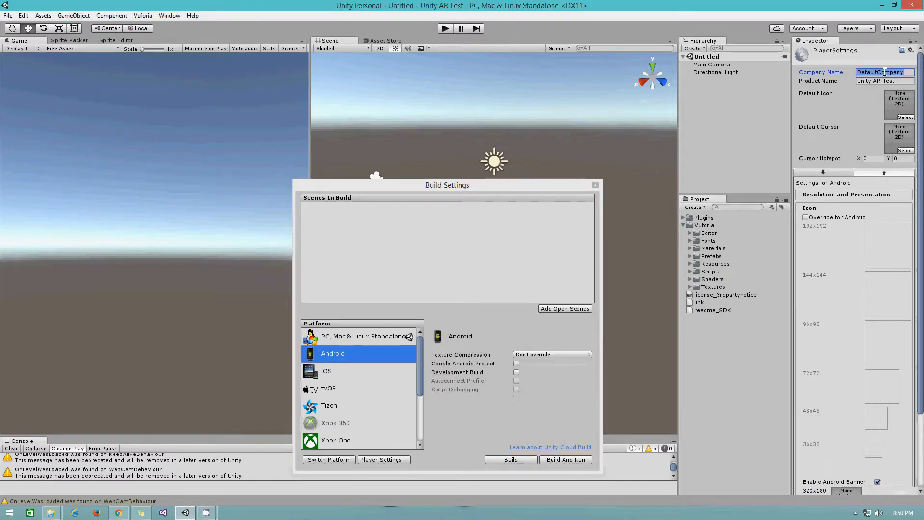
text(Par)
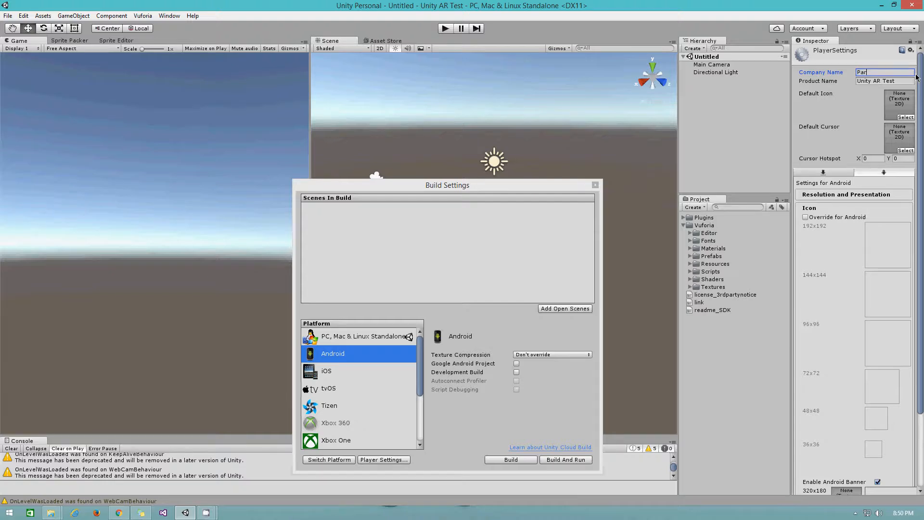
text(axiteStudio)
double_click(898, 80)
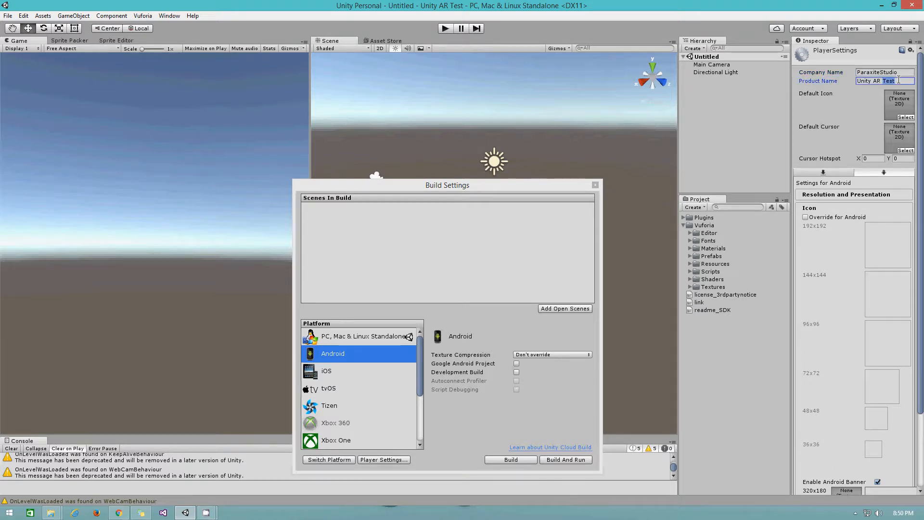
key(ctrl+a)
text(Unity AR)
- Enable the Android icon override, dismiss the texture picker unchanged, and close Build Settings
click(805, 217)
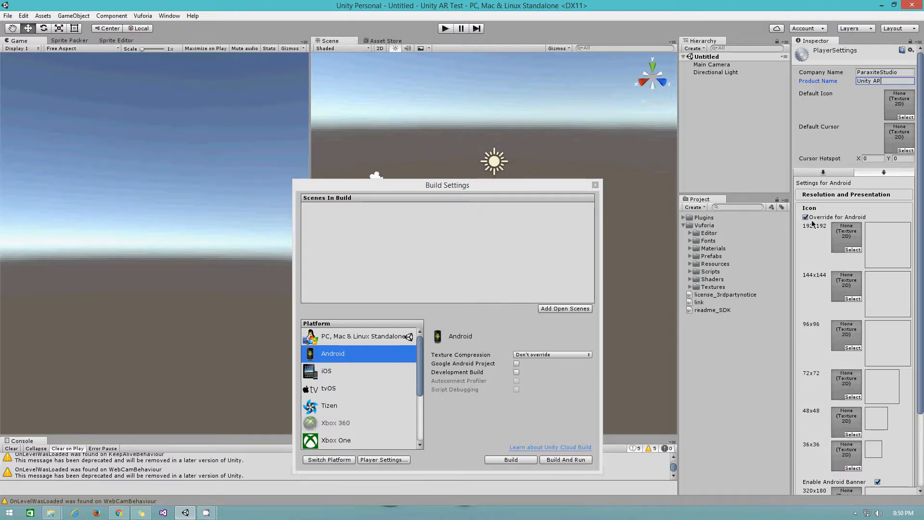
click(852, 249)
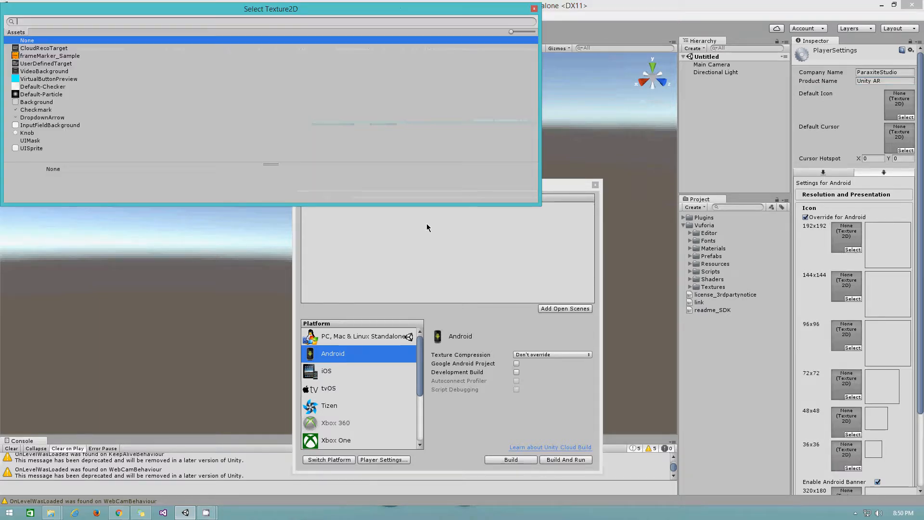
click(535, 9)
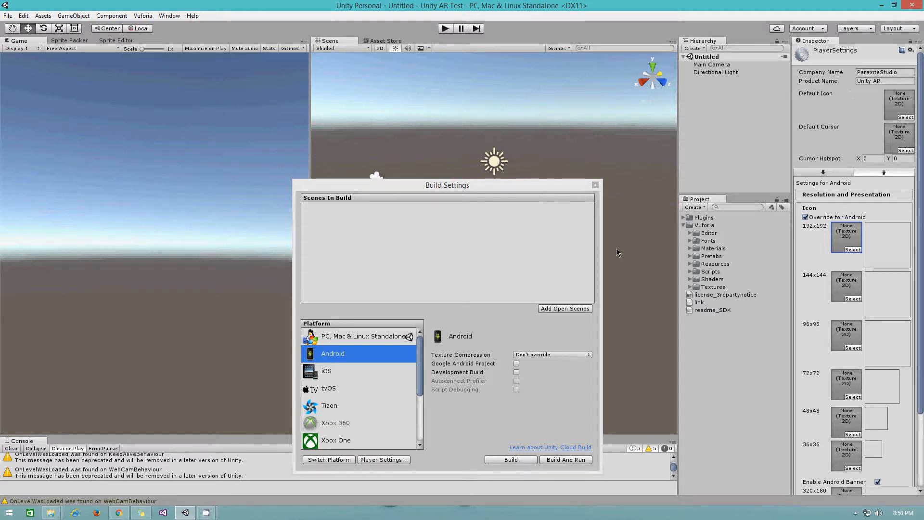
click(595, 184)
click(22, 15)
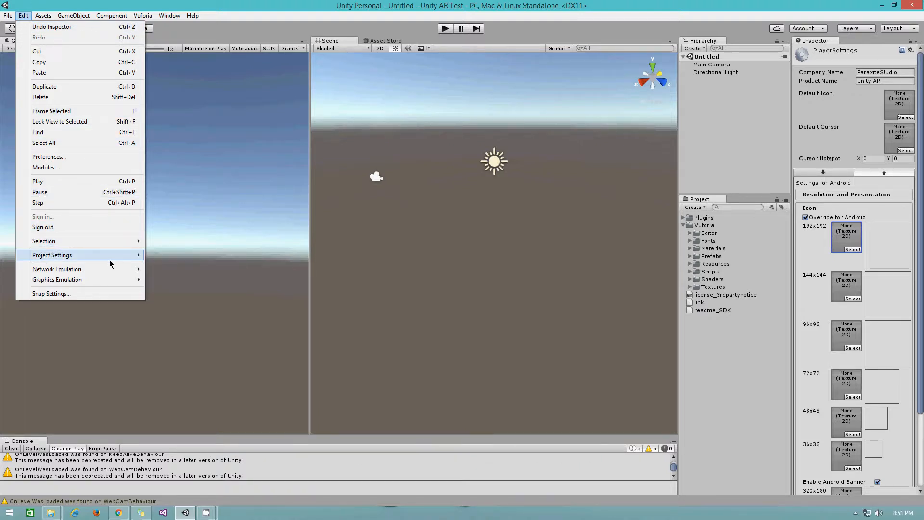
- In Editor project settings, set the Unity Remote device to Any Android Device
mouse_move(110, 263)
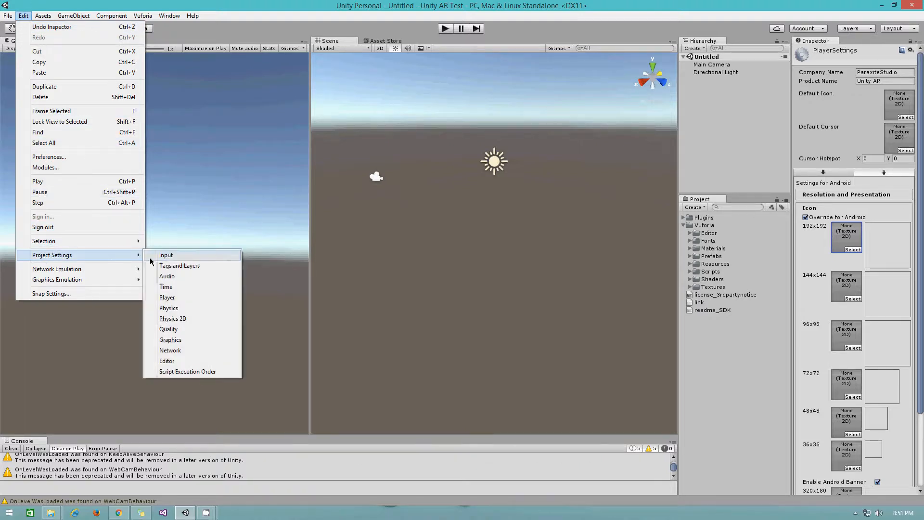
click(182, 361)
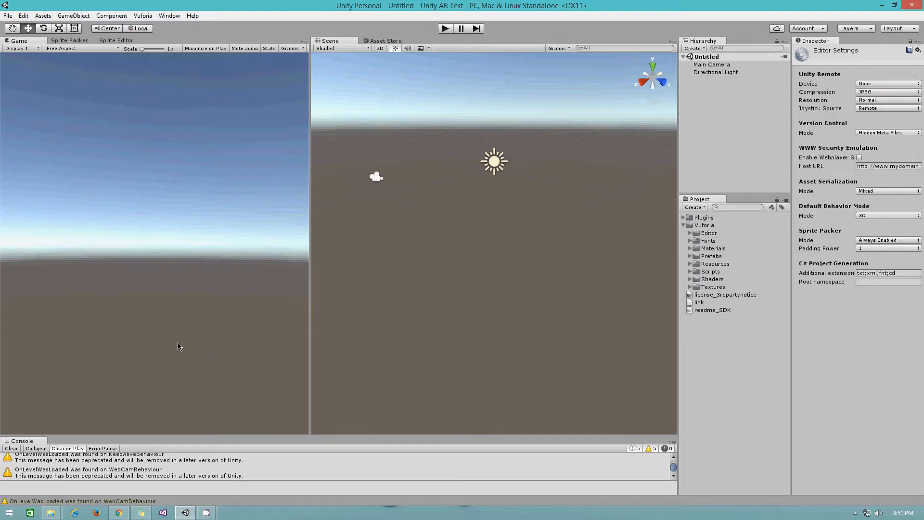
click(867, 84)
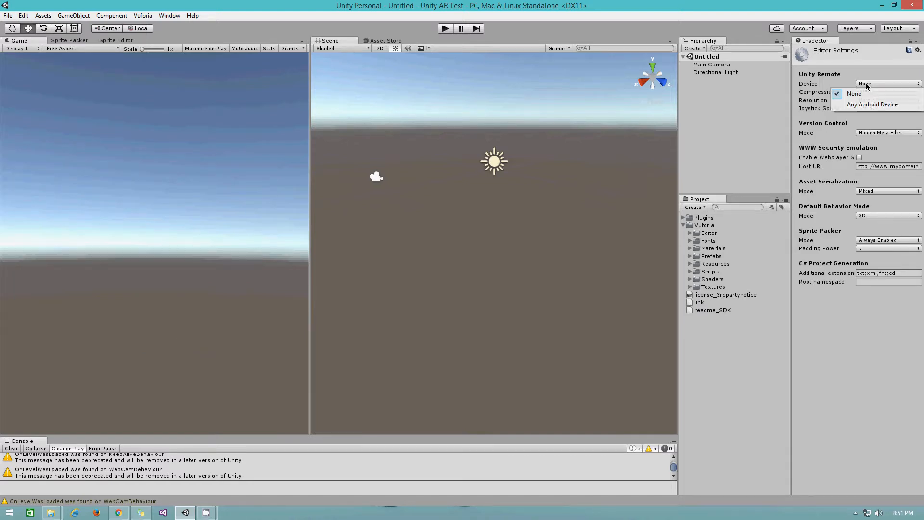
click(866, 105)
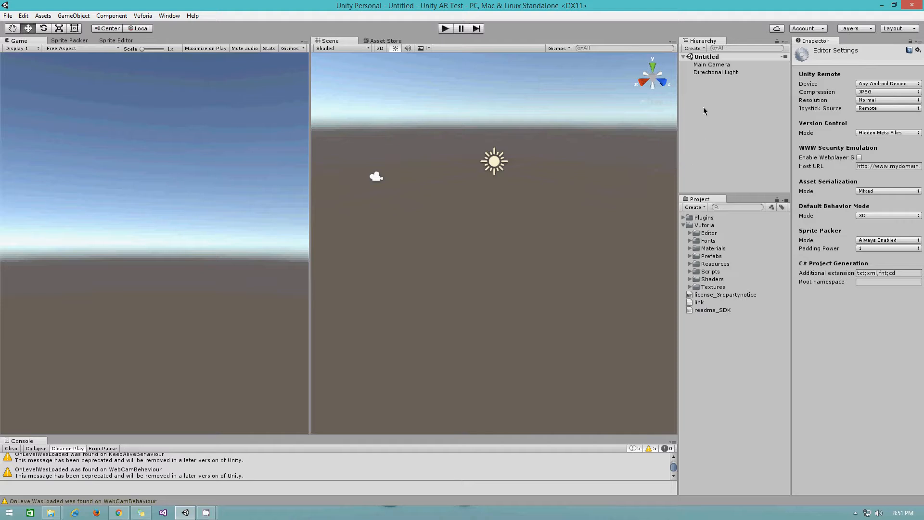
- Delete Main Camera from the Hierarchy, leaving only Directional Light in the scene
click(724, 96)
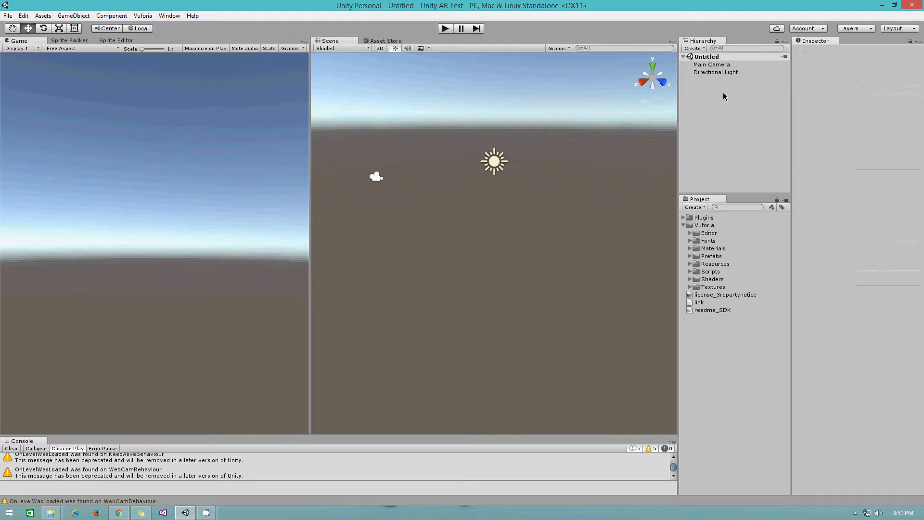
click(712, 66)
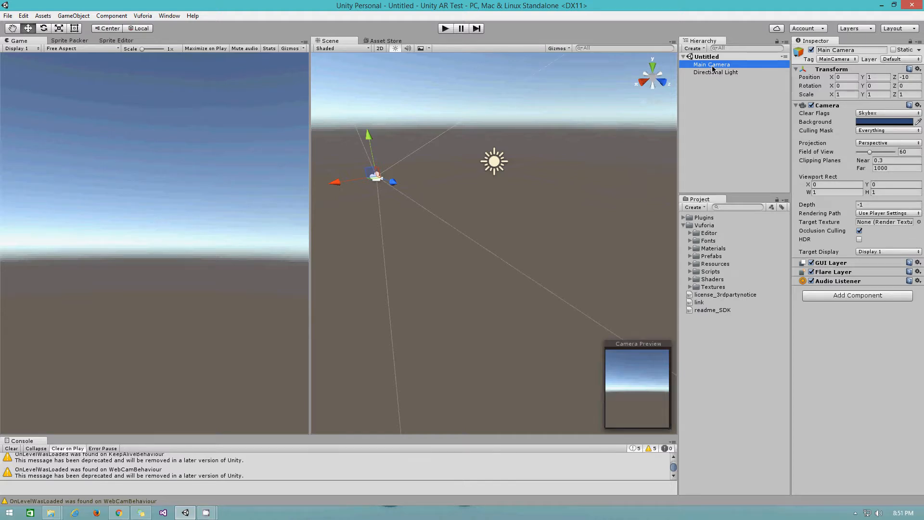
key(Delete)
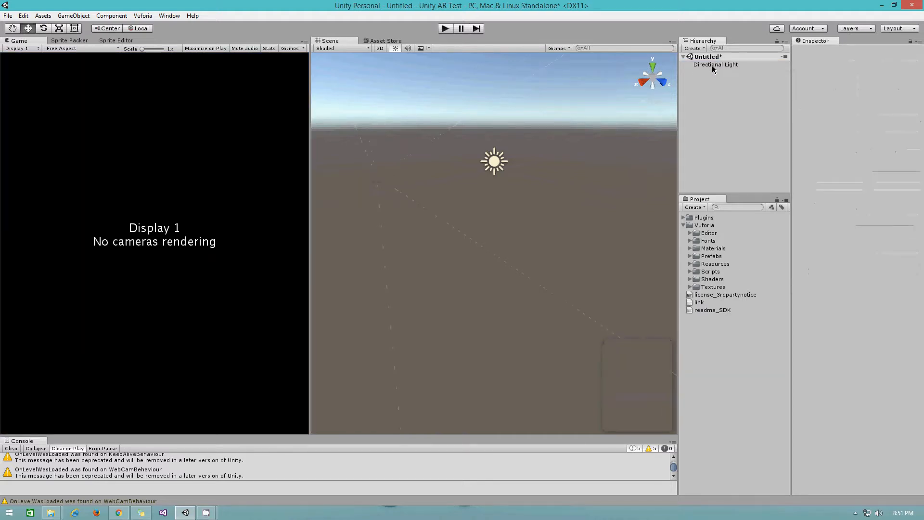
click(696, 226)
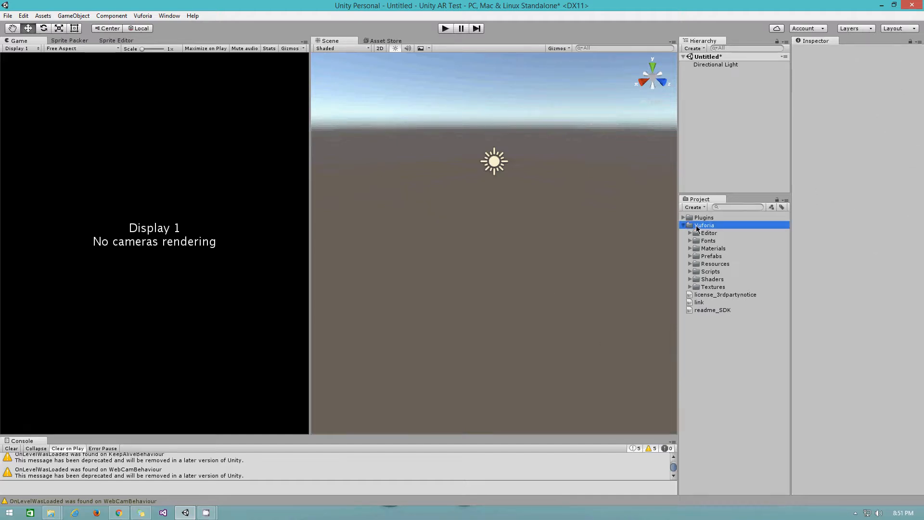
- Drag the ARCamera prefab from Vuforia > Prefabs into the Hierarchy and select its child Camera
click(690, 256)
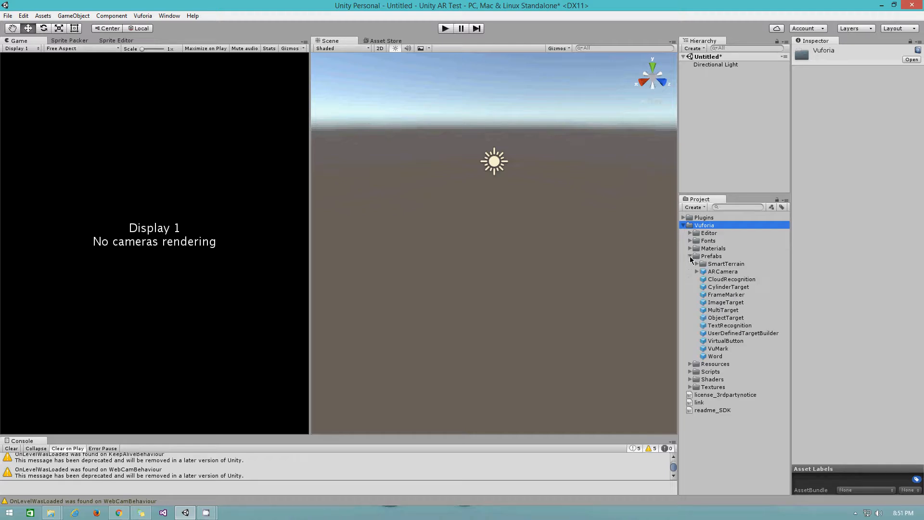
click(720, 272)
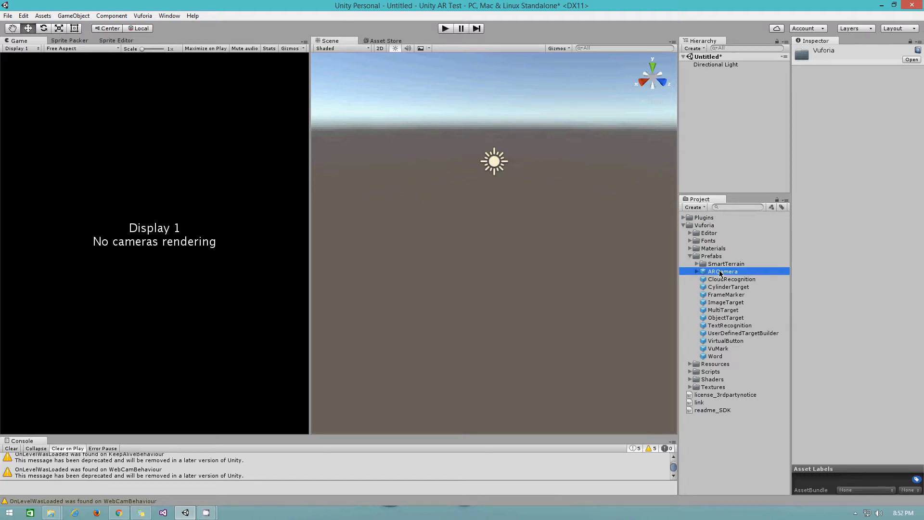
drag(720, 273, 699, 97)
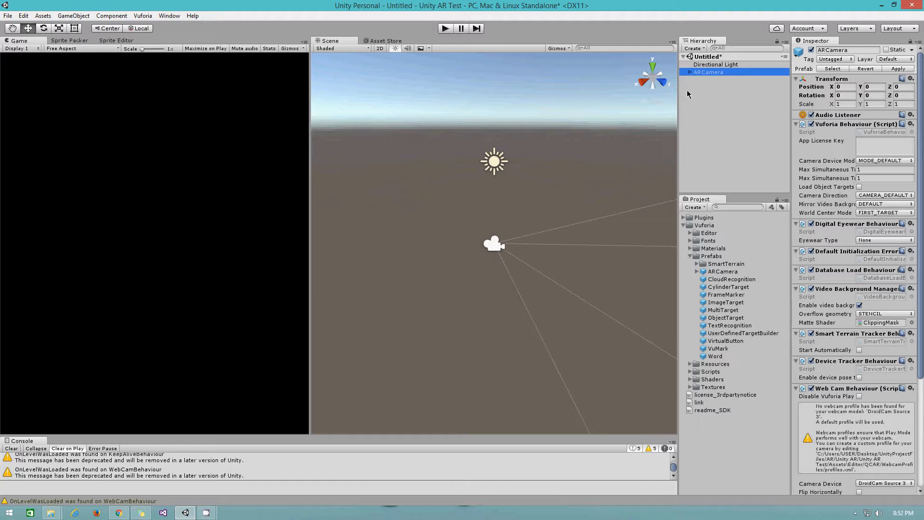
scroll(447, 274, down, 5)
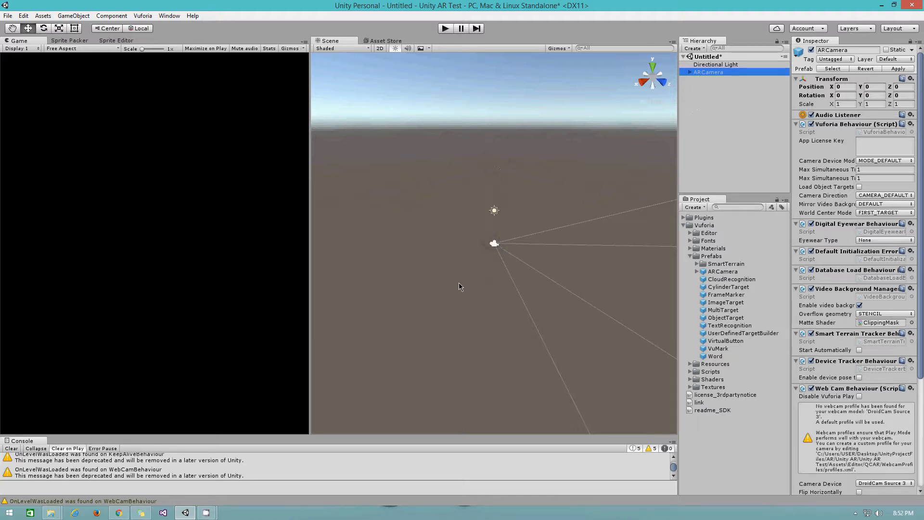
right_drag(440, 294, 500, 307)
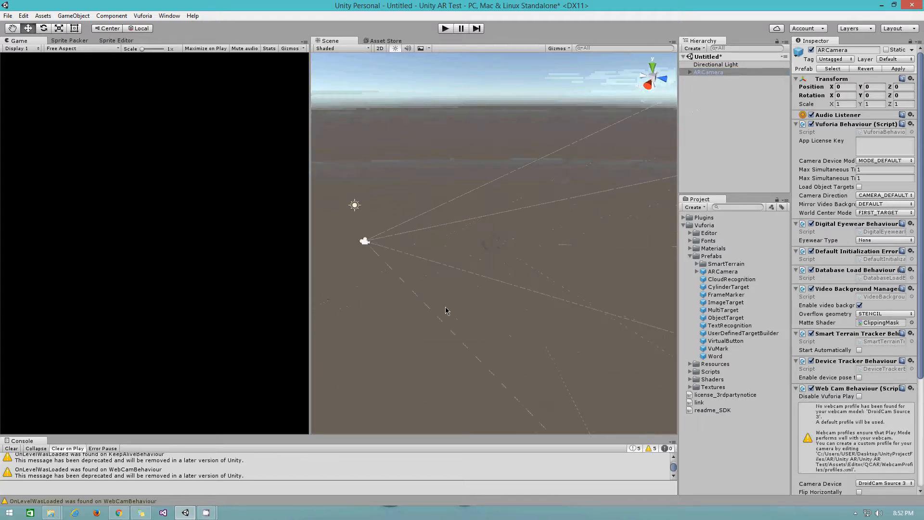
middle_drag(445, 307, 514, 305)
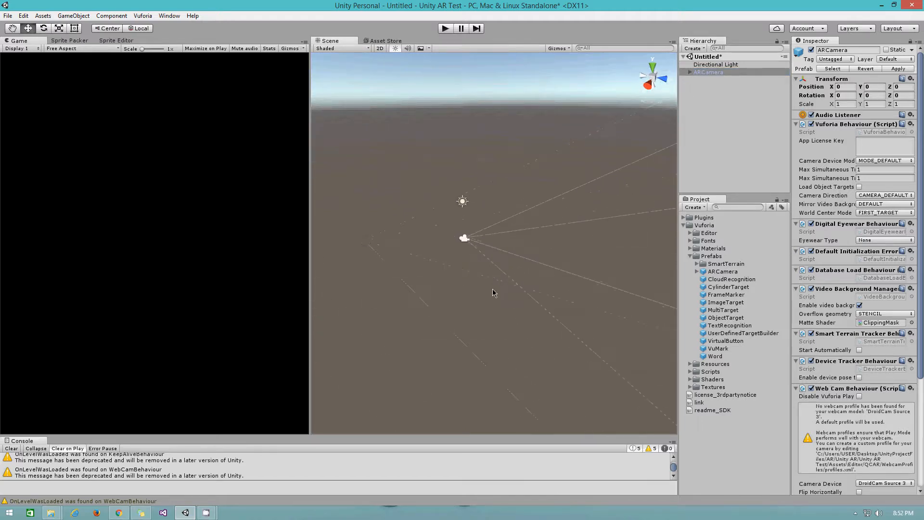
click(690, 72)
click(711, 80)
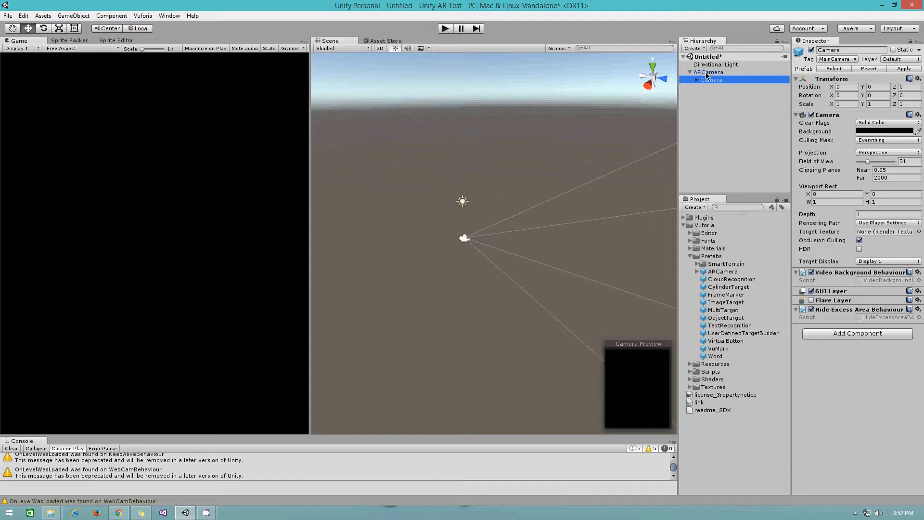
- Select ARCamera and fold Digital Eyewear through Keep Alive components, leaving Vuforia Behaviour expanded
click(707, 73)
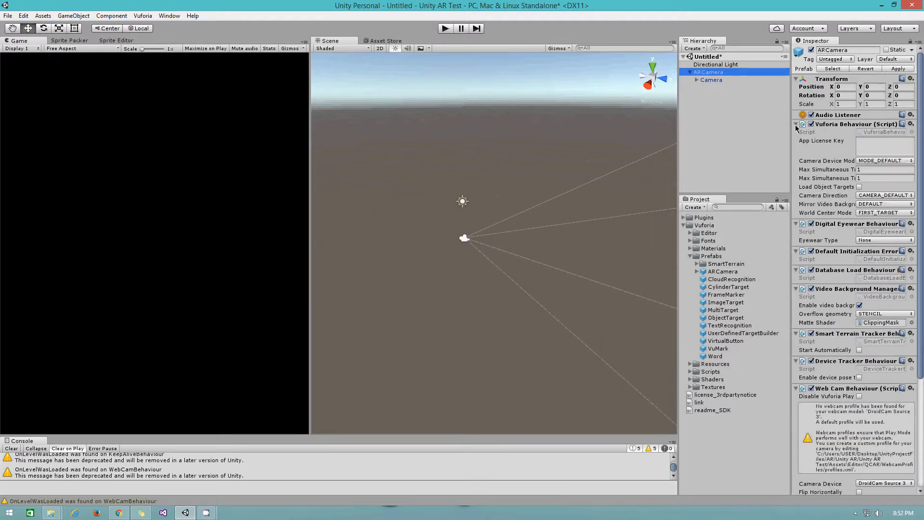
click(796, 223)
click(796, 232)
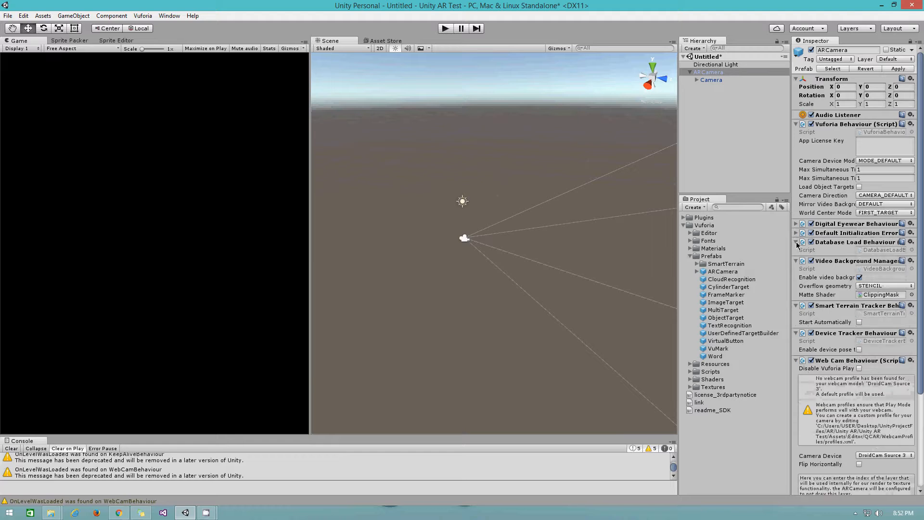
click(795, 243)
click(796, 252)
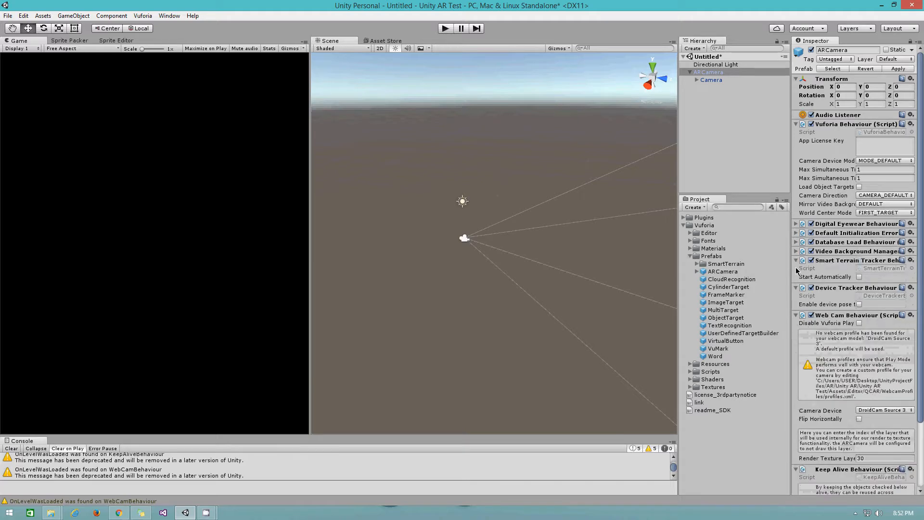
click(795, 261)
click(795, 269)
click(796, 279)
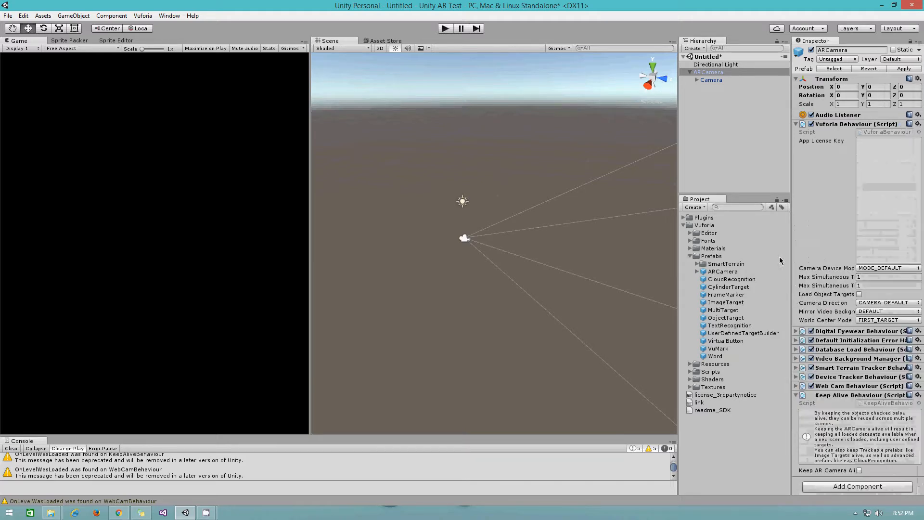
click(796, 396)
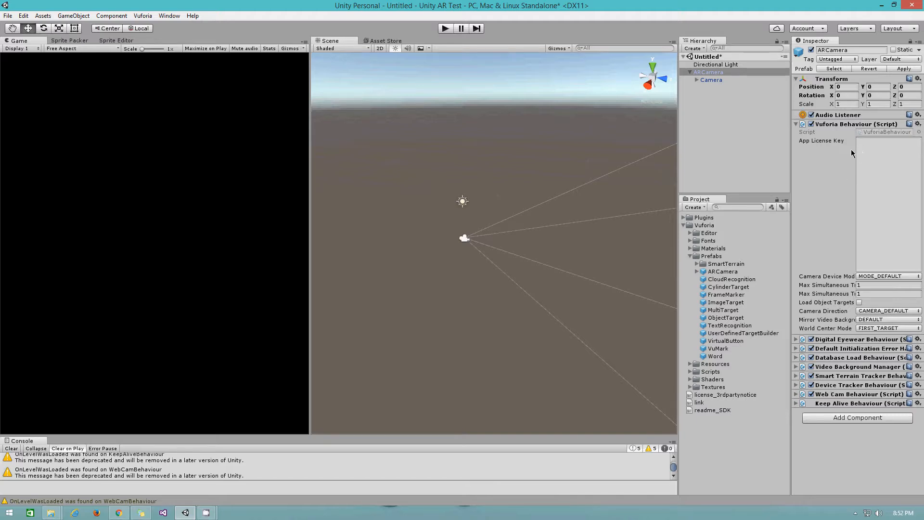
- Copy the whole Shooter license key from the License Manager page, then return to Unity
click(119, 513)
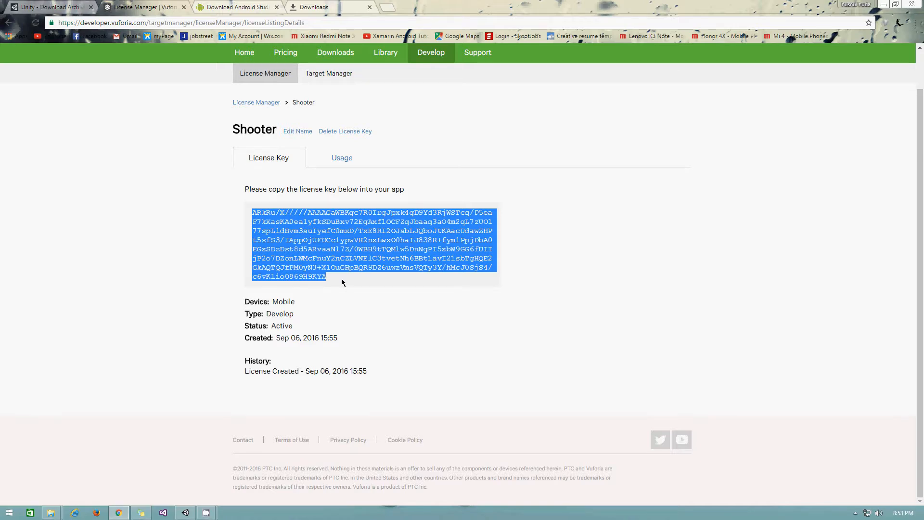
drag(342, 282, 227, 206)
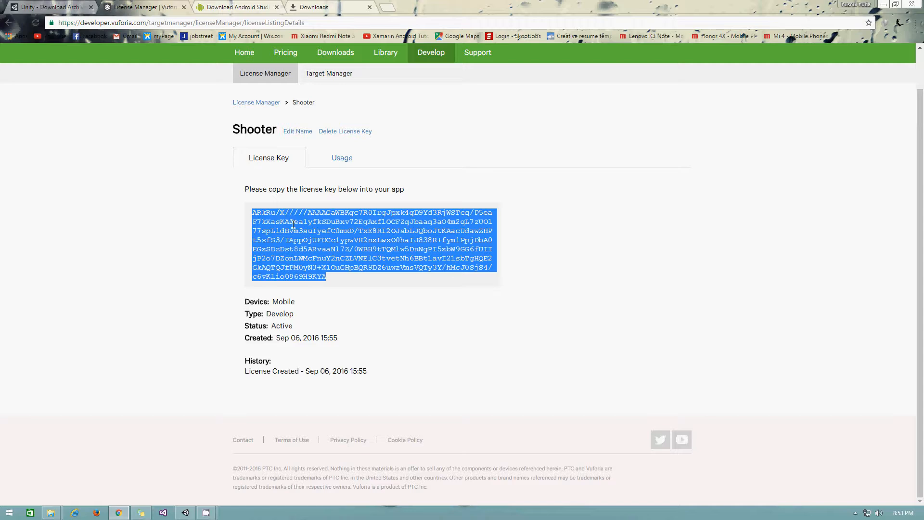
right_click(308, 235)
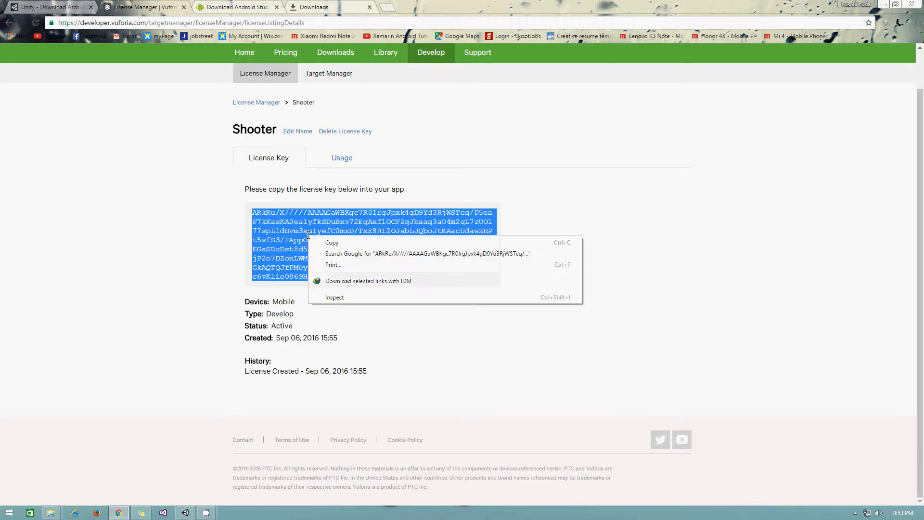
click(333, 243)
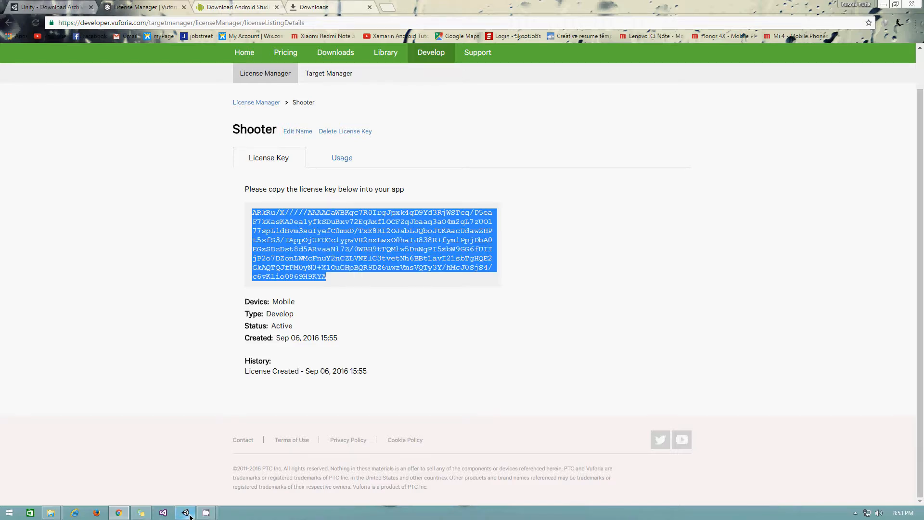
click(185, 512)
- Paste the copied license key into the Vuforia Behaviour's App License Key field
right_click(874, 218)
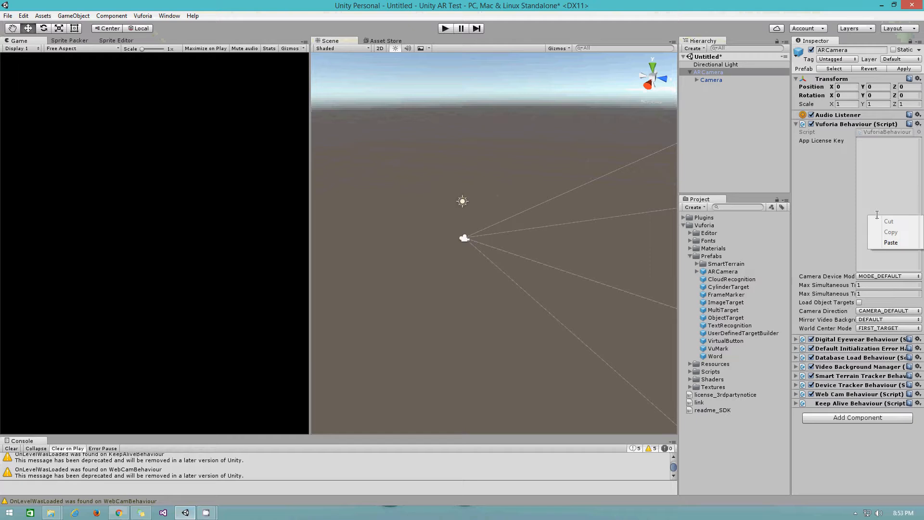
click(878, 243)
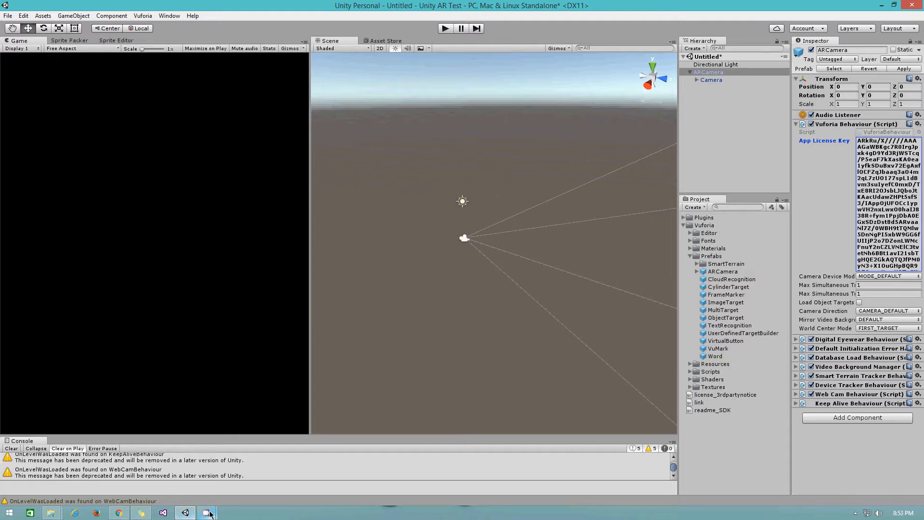
click(158, 468)
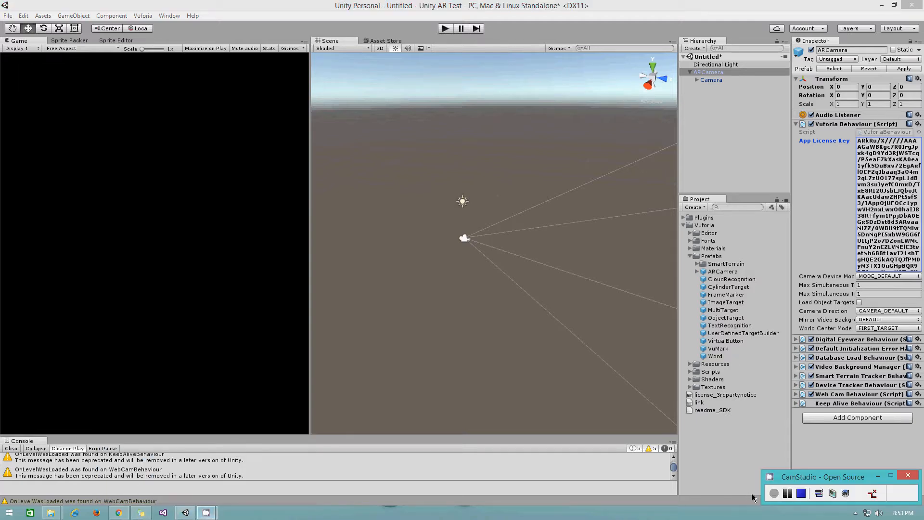
- Launch DroidCam Client, minimize it, and bring the Unity editor back to the front
click(787, 493)
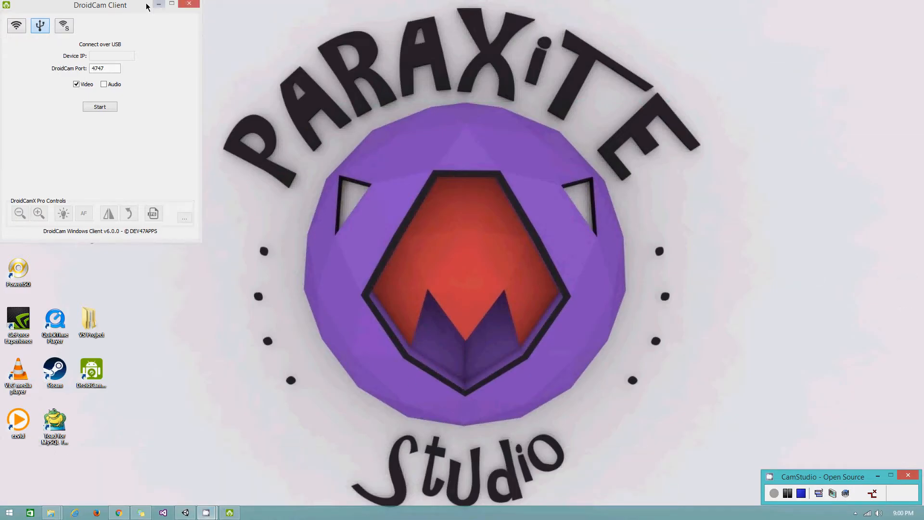
click(158, 4)
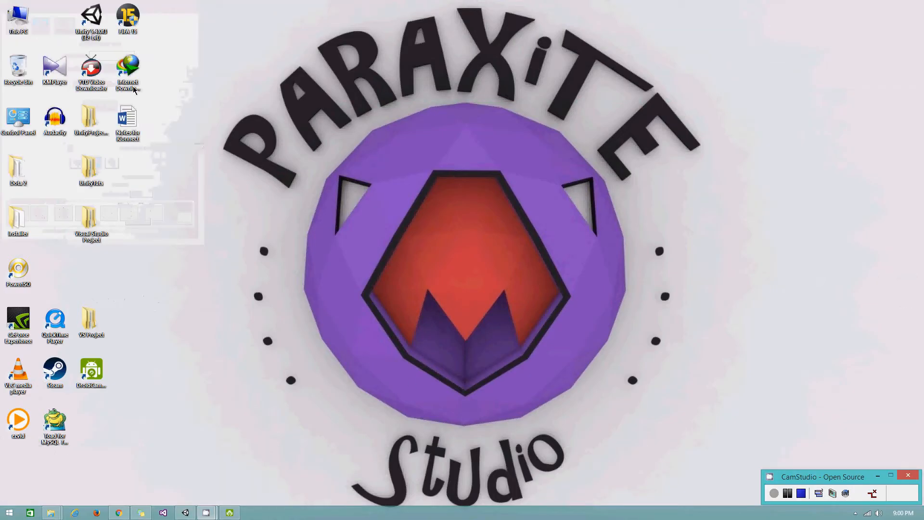
click(185, 513)
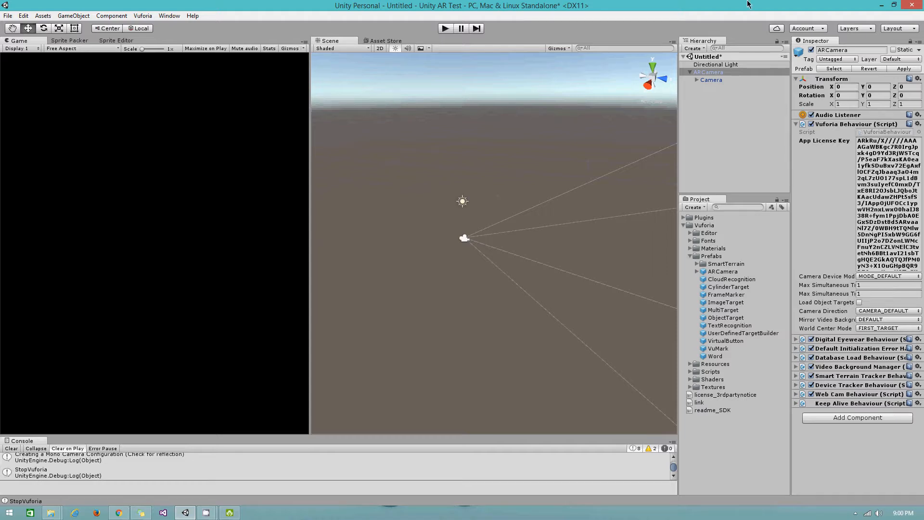
- Leave Unity for Chrome's Downloads tab and run a Google search for 'droidcam'
click(882, 6)
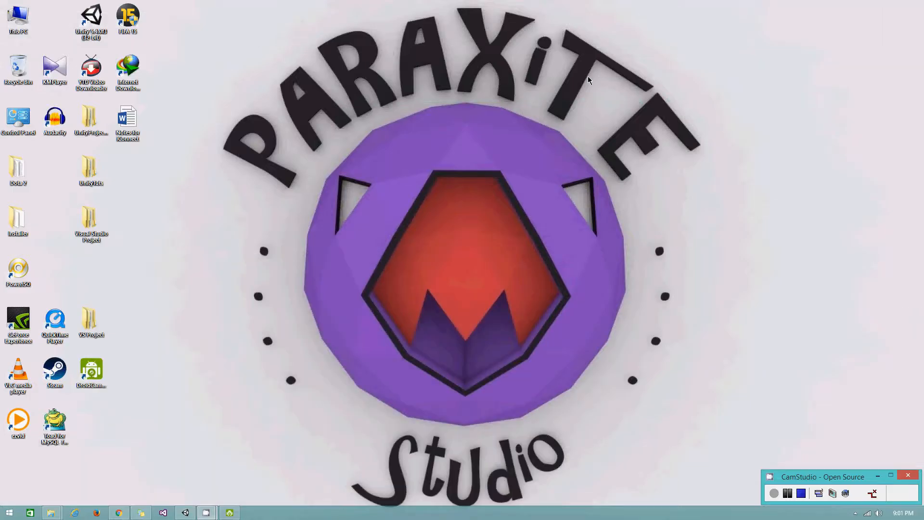
click(116, 511)
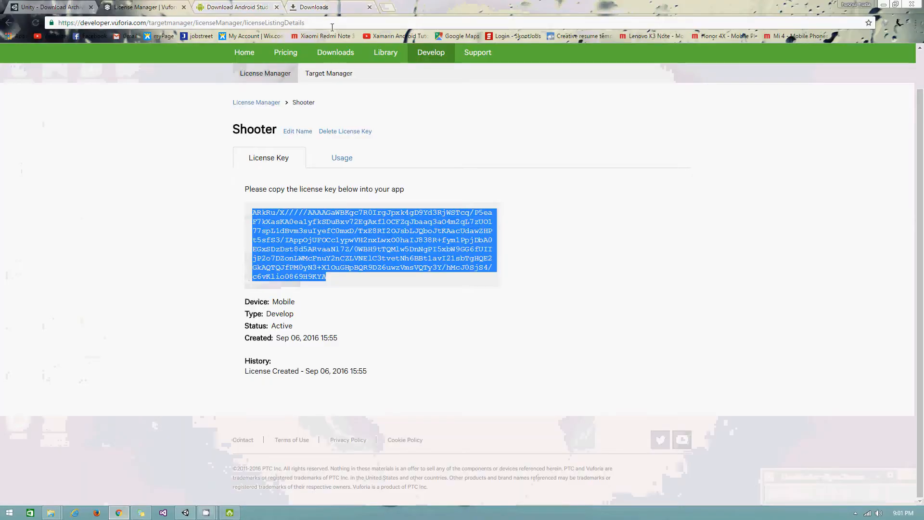
click(314, 6)
click(308, 21)
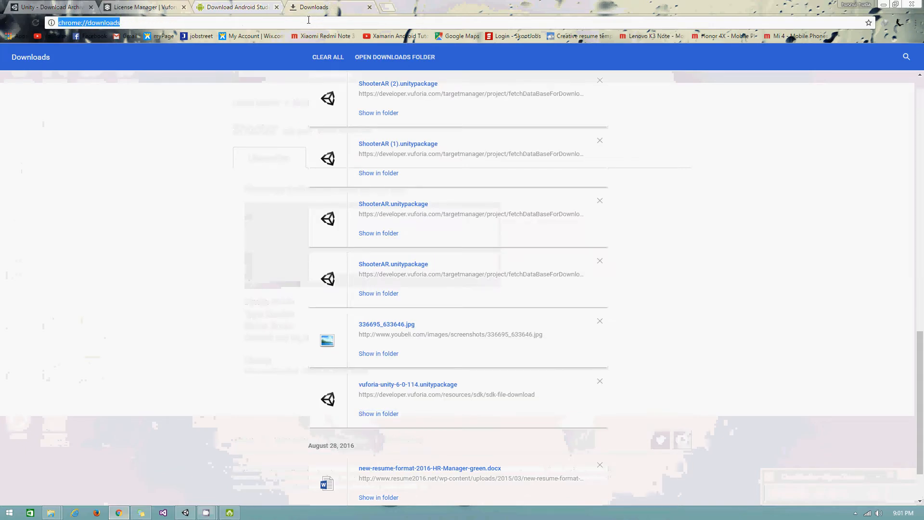
text(droi)
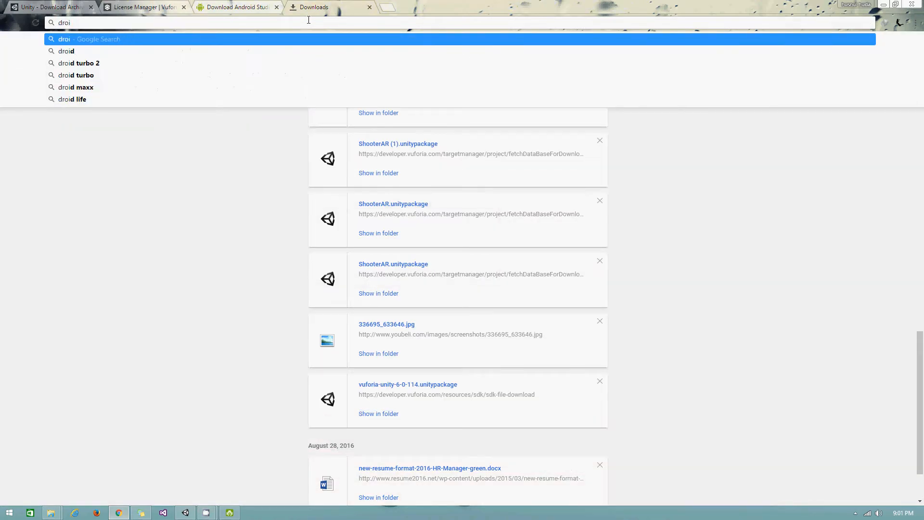
text(dca)
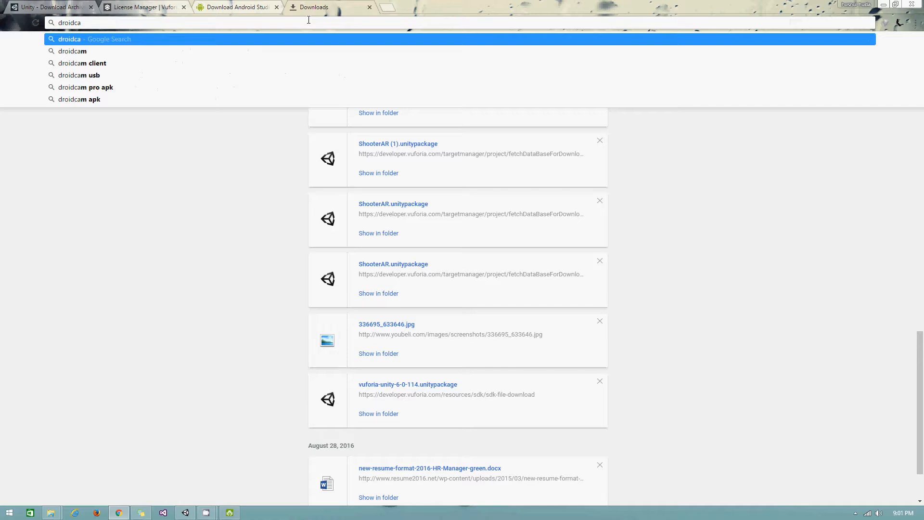
text(m)
key(Return)
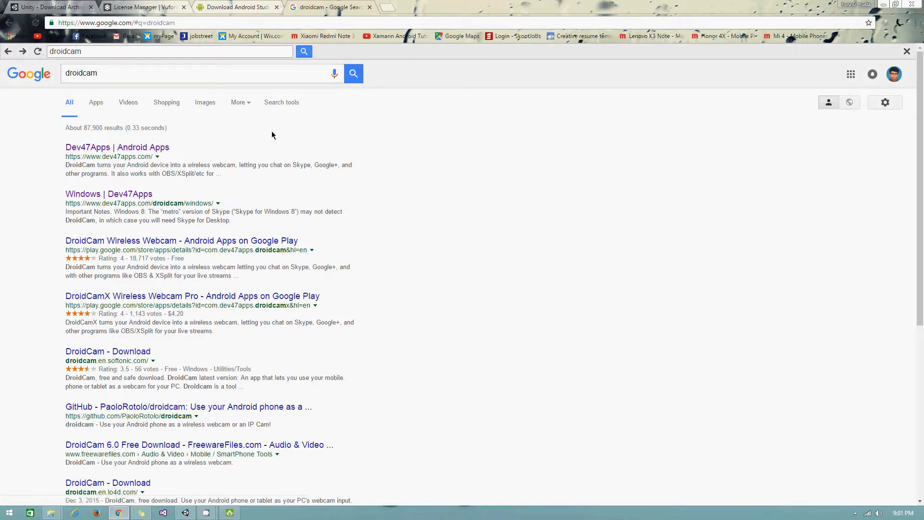
- Open the Dev47Apps result showing DroidCam's Windows client download, then minimize Chrome
click(99, 152)
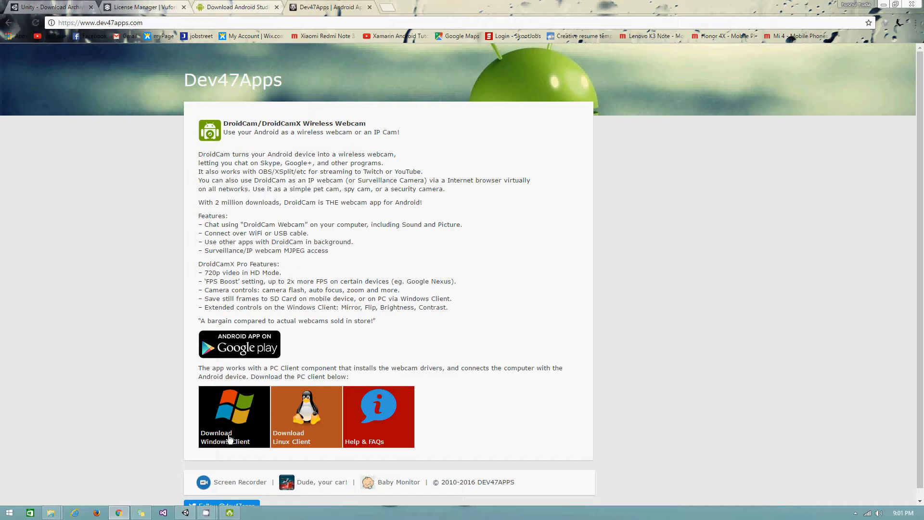
click(882, 7)
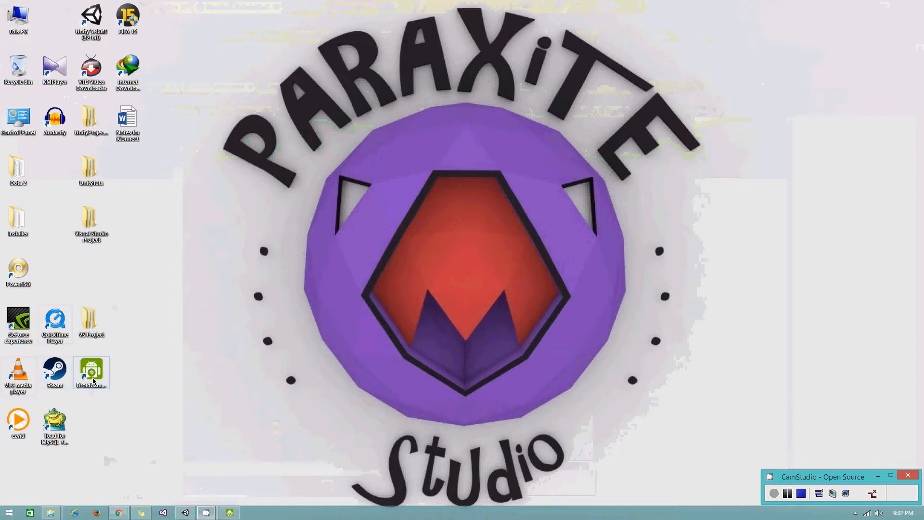
- Bring back the DroidCam Client window showing USB mode, port 4747 and Video checked
click(95, 380)
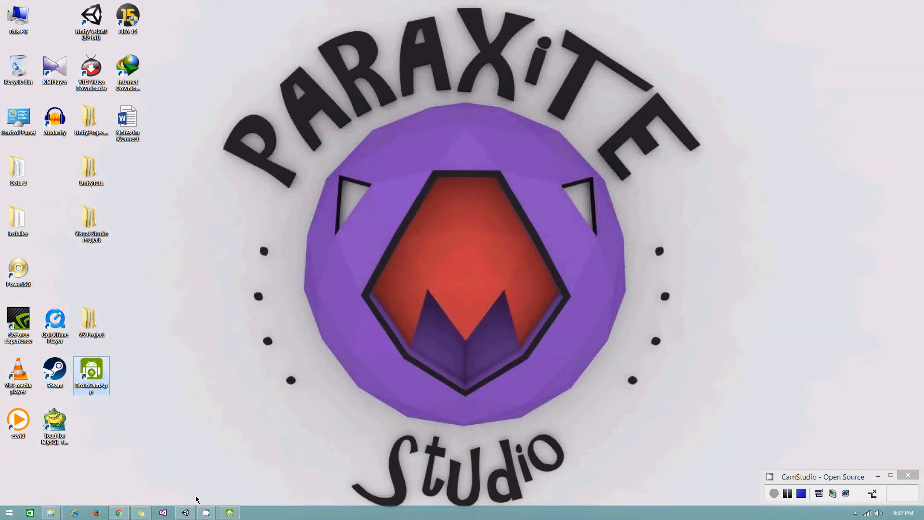
click(230, 513)
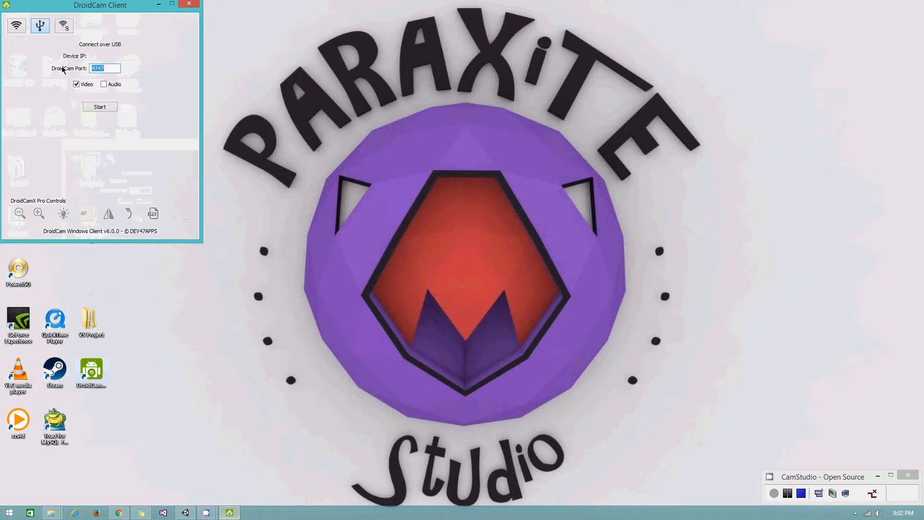
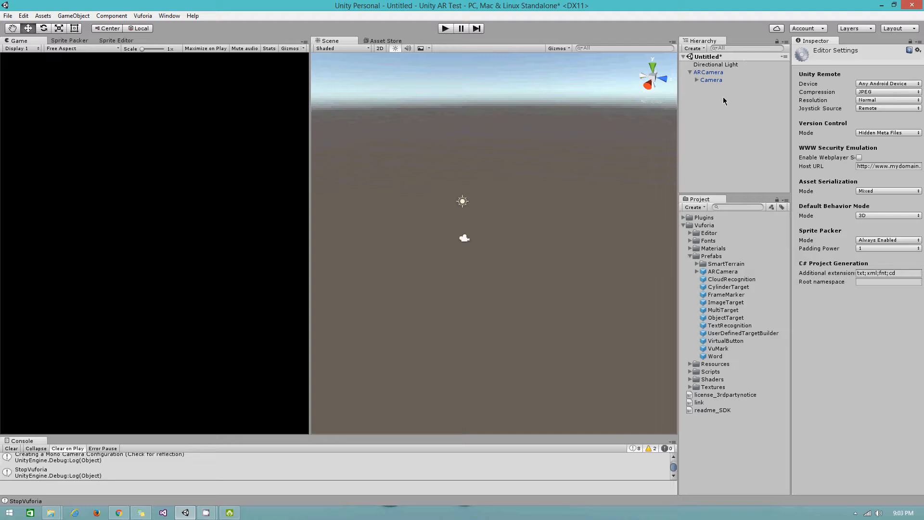
- Play the AR scene with ARCamera selected to show the live webcam feed, then bring up DroidCam Client
click(712, 72)
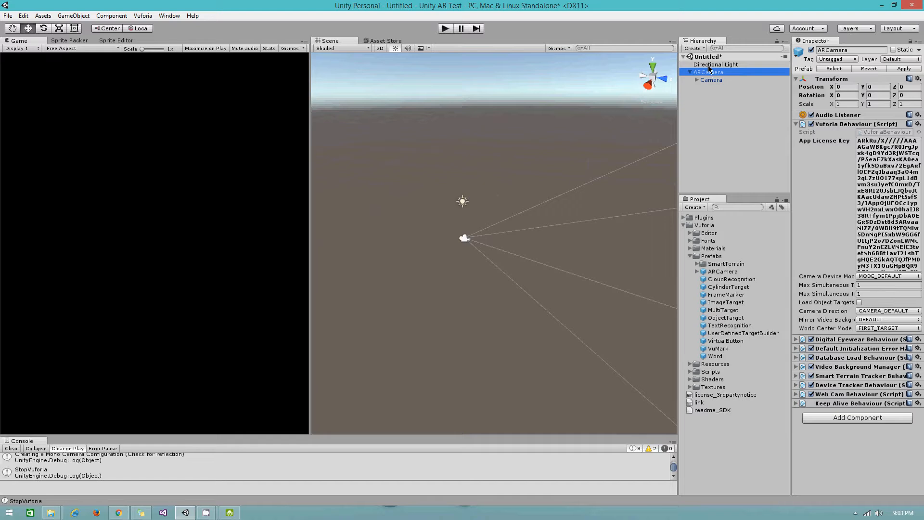
click(445, 29)
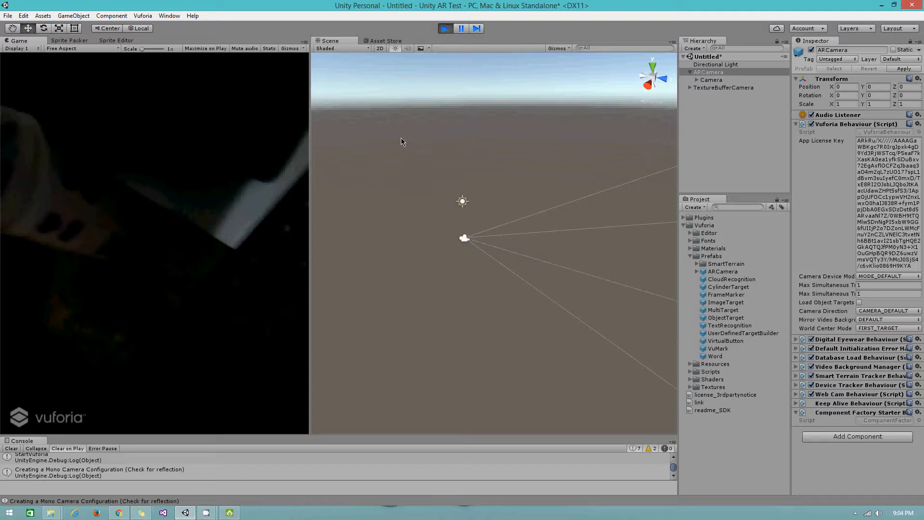
click(230, 512)
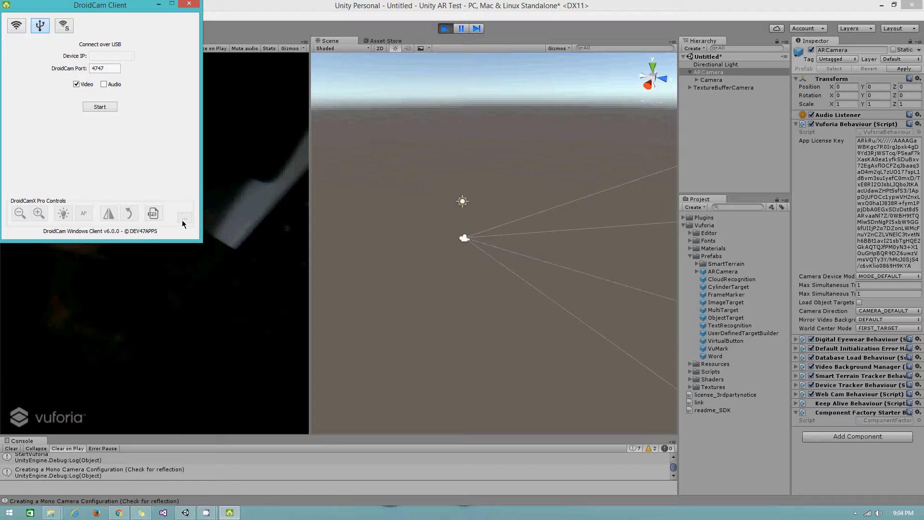
- Start DroidCam's USB video stream into Unity's running AR scene and bring Unity back to front
click(96, 108)
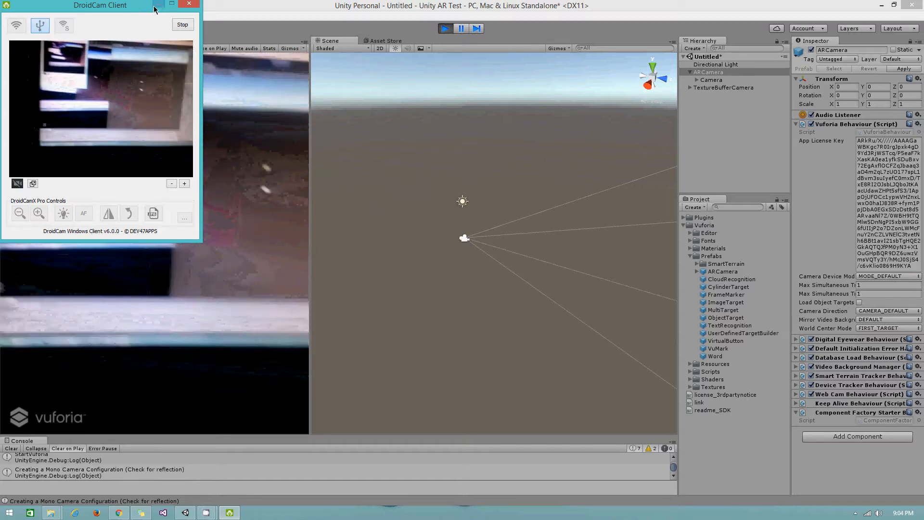
click(207, 15)
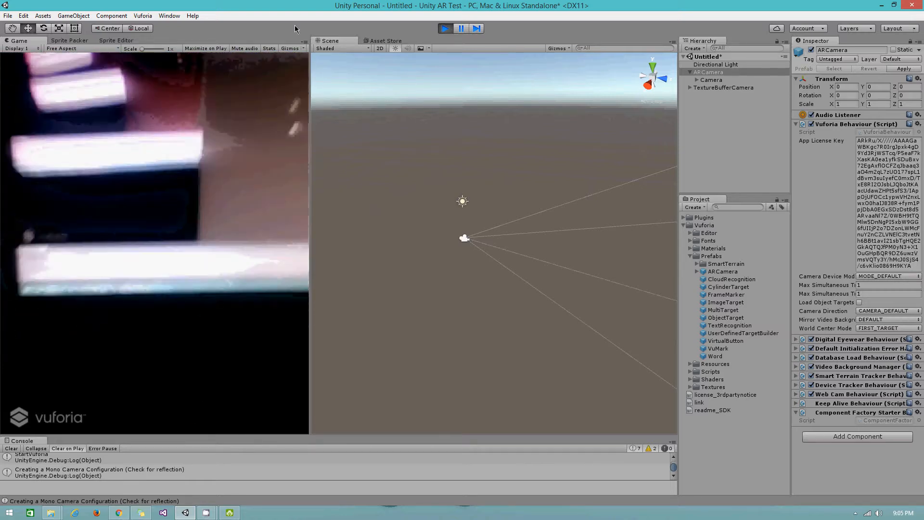
- Exit play mode so the AR scene stops and the console logs StopVuforia
click(446, 28)
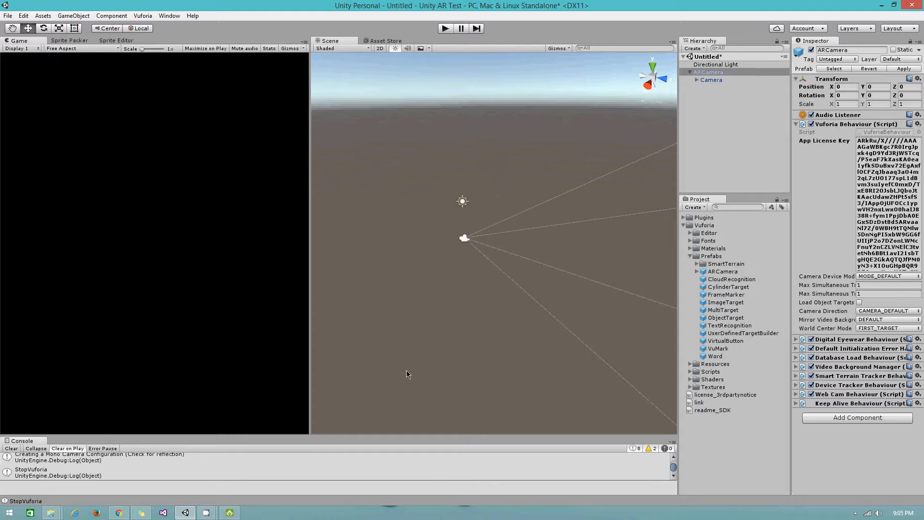
- Check the app license key on Vuforia's License Manager tab in Chrome, then minimize Chrome
click(118, 512)
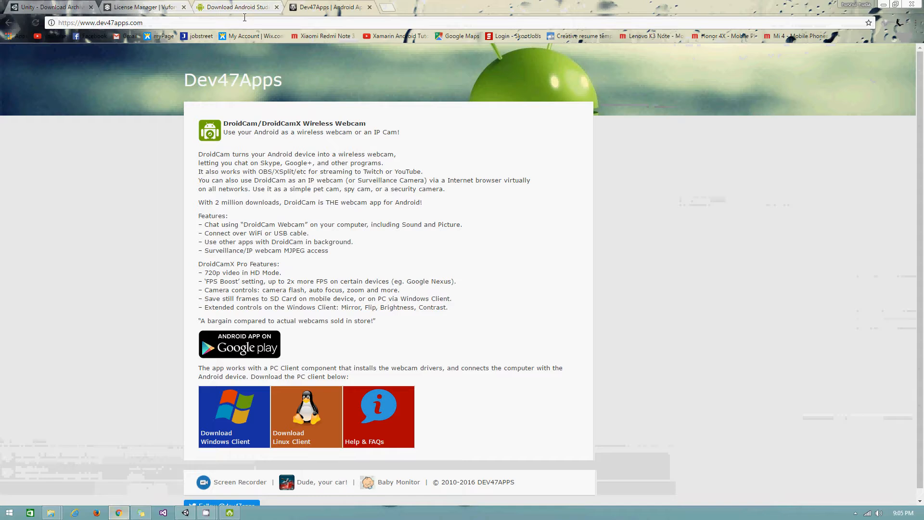
click(199, 7)
click(148, 7)
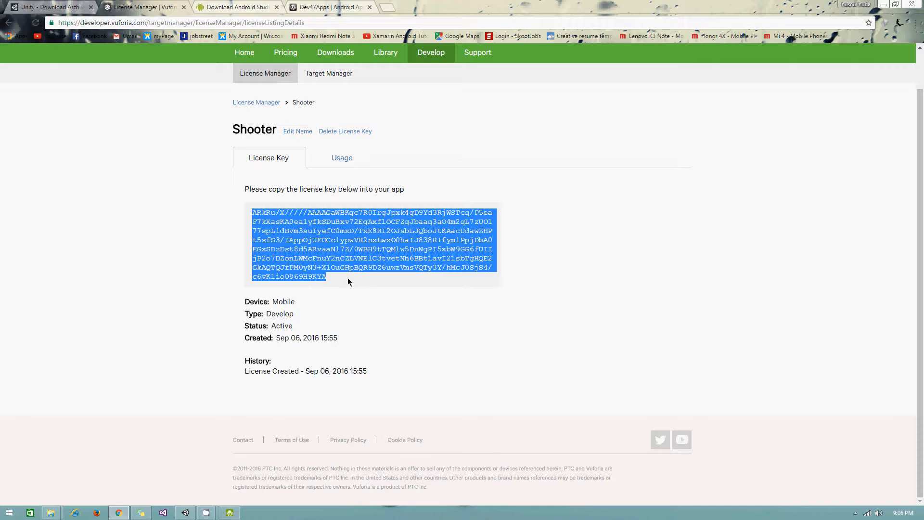
click(883, 5)
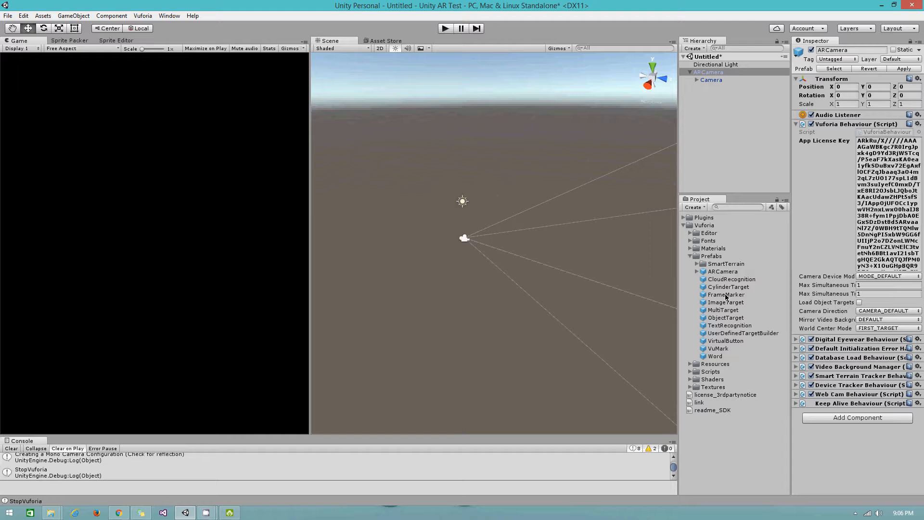
- Add the ImageTarget prefab to the Hierarchy, frame and orbit around it, then save with Ctrl+S
drag(721, 304, 713, 146)
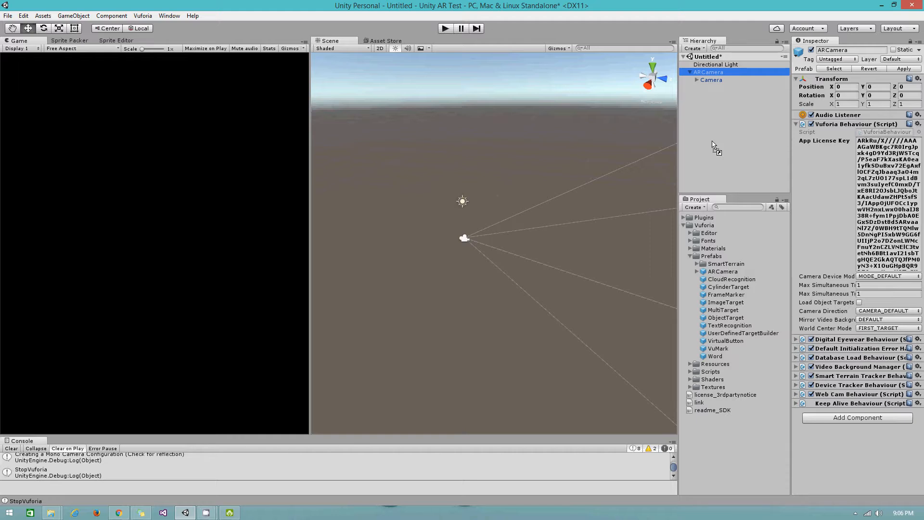
drag(713, 147, 713, 146)
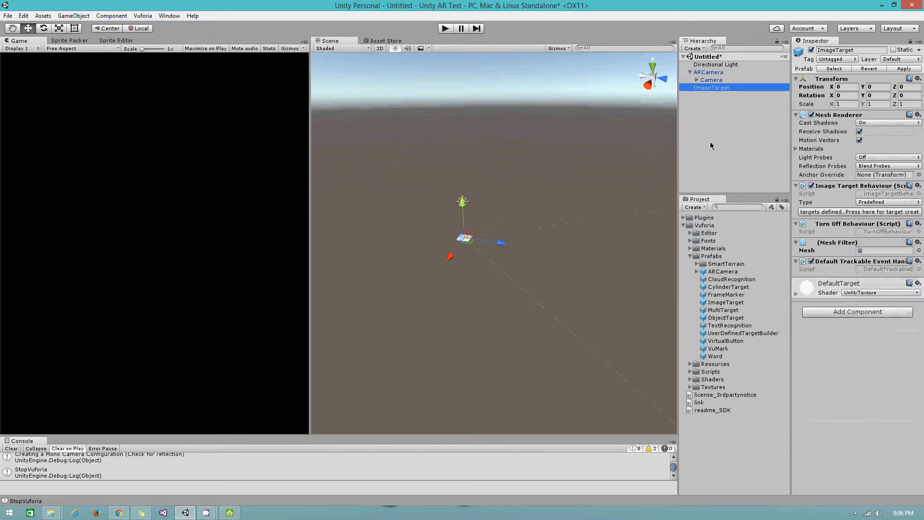
double_click(711, 88)
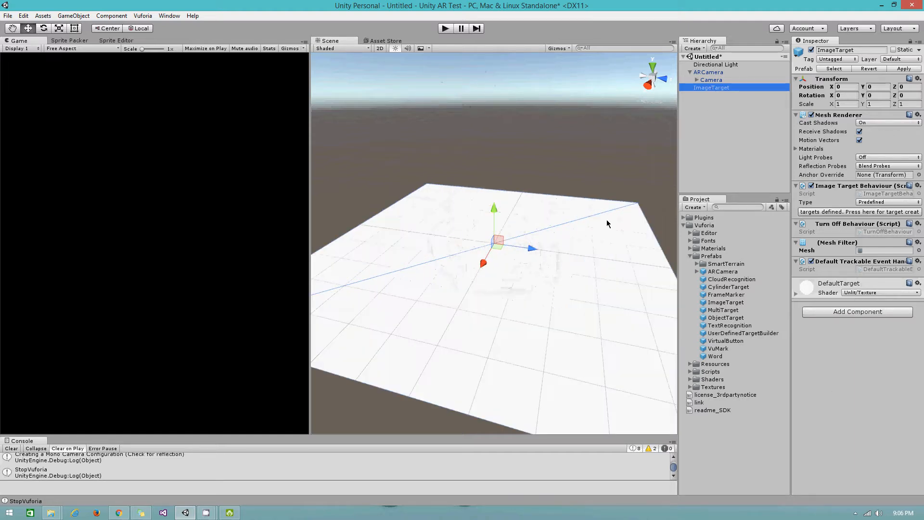
scroll(606, 224, down, 10)
scroll(607, 227, up, 10)
scroll(608, 229, down, 10)
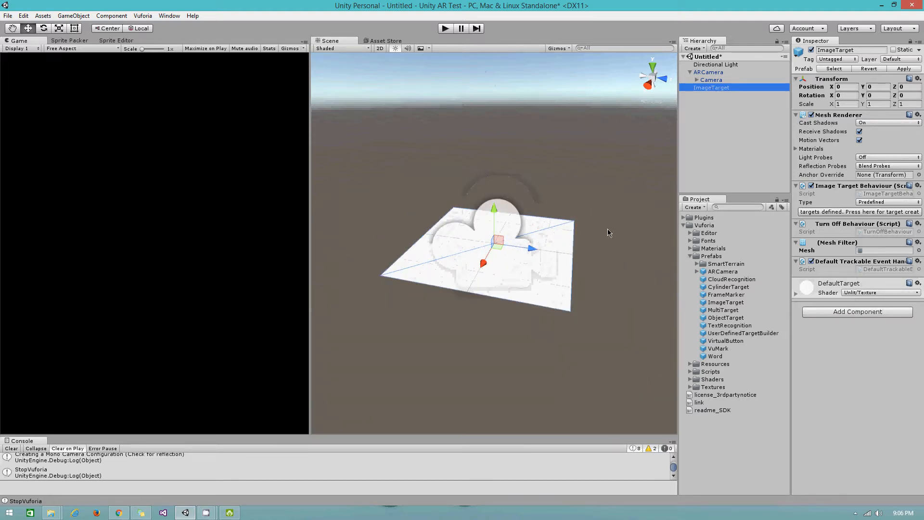
alt+drag(612, 224, 540, 274)
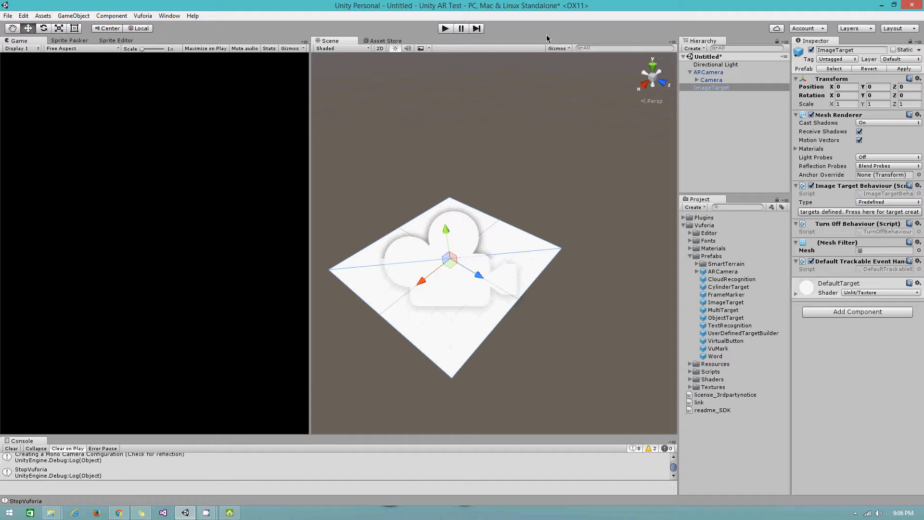
key(ctrl+s)
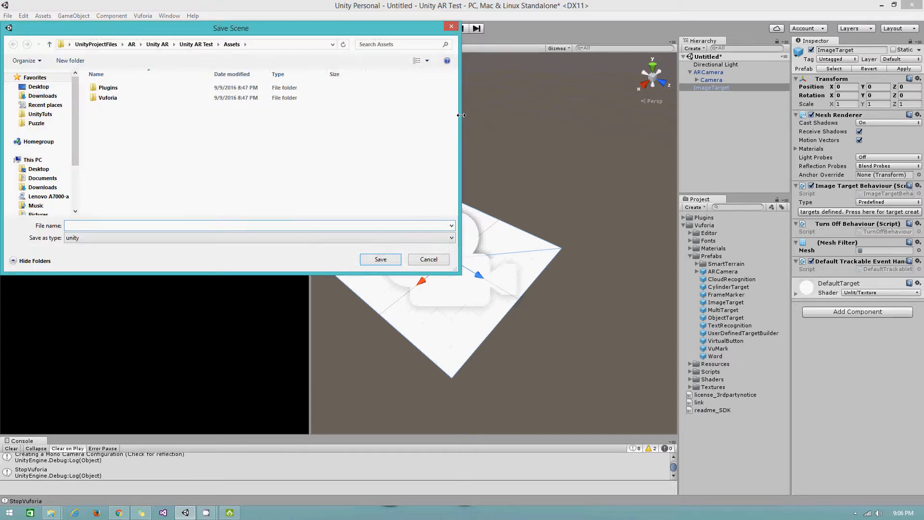
- Create a new 'Scenes' folder in the project's Assets folder
click(71, 60)
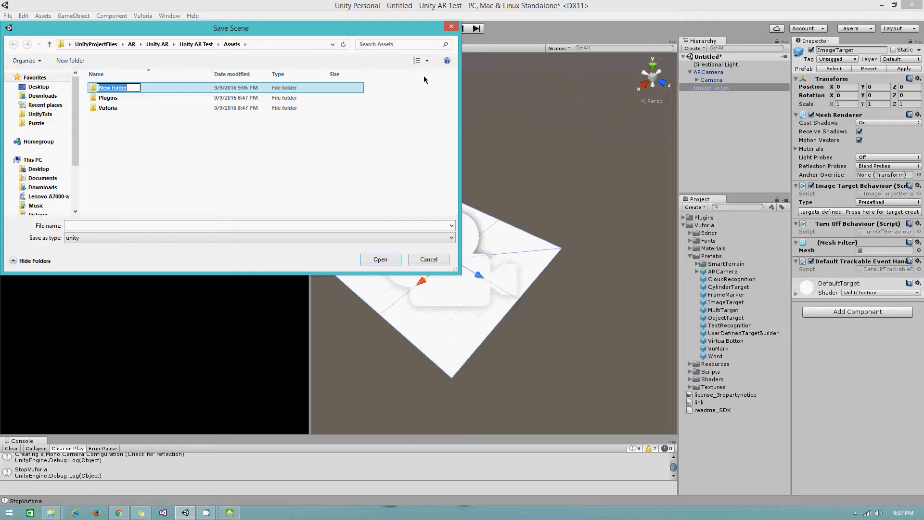
text(Scenes)
key(Return)
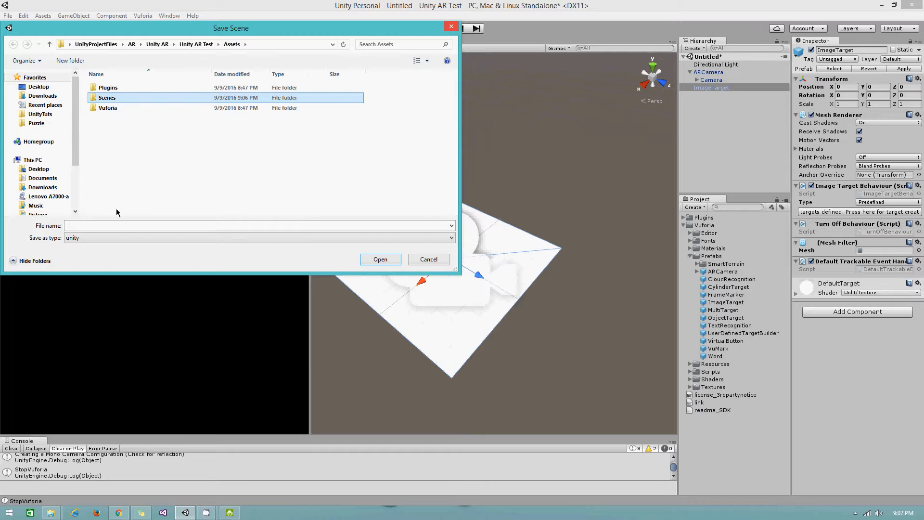
- Save the scene in Assets as 'Scene1'
click(109, 225)
text(Scen1)
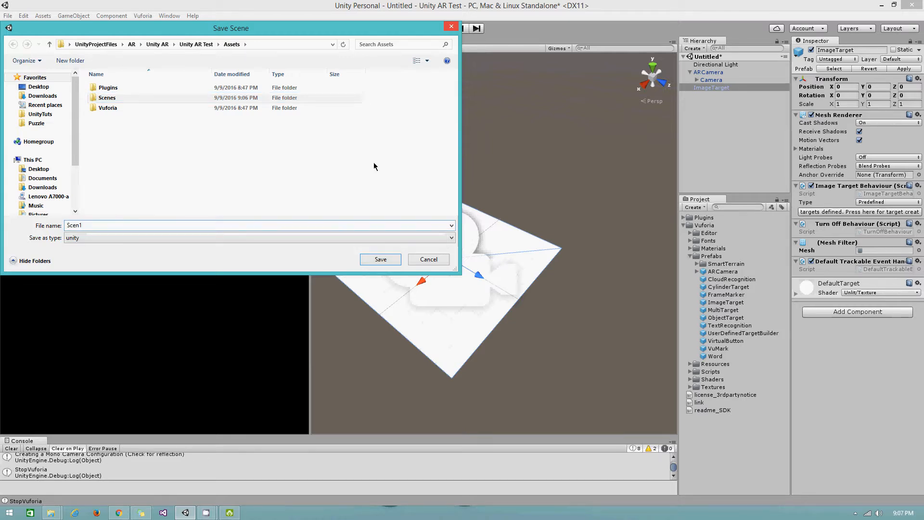
key(BackSpace)
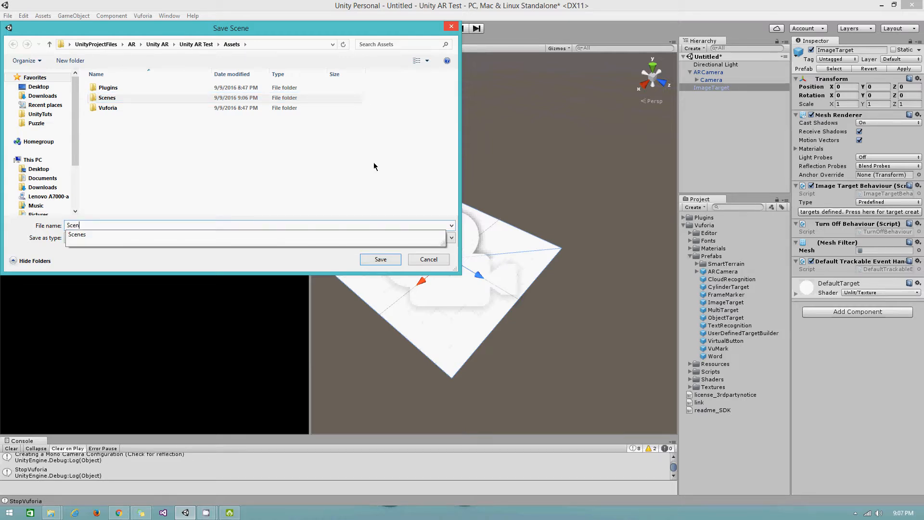
text(e1)
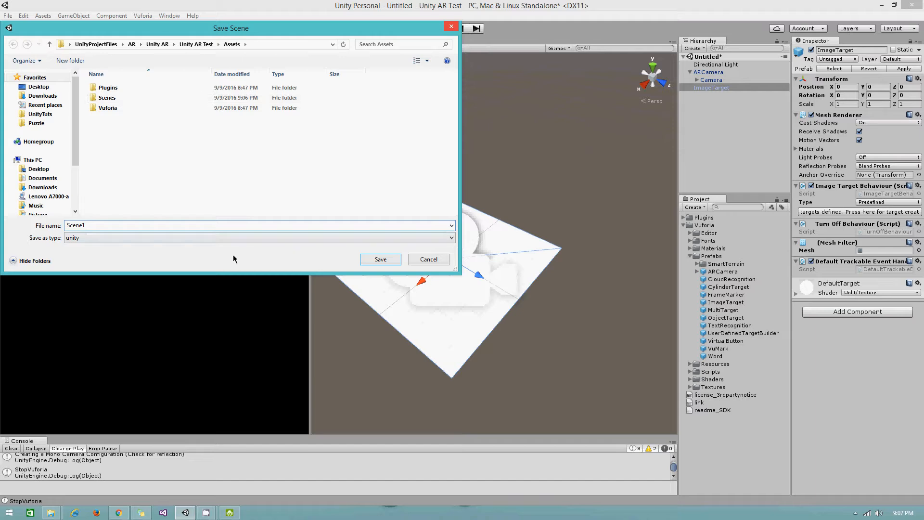
click(380, 260)
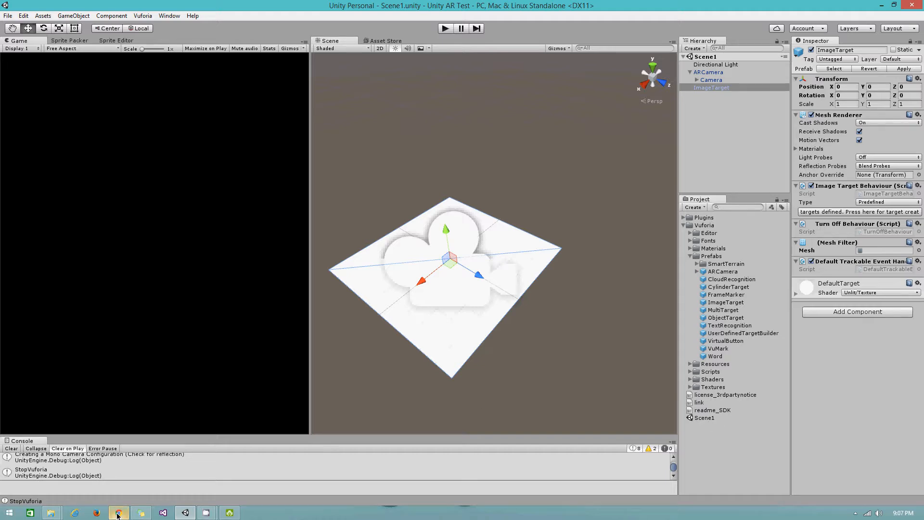
mouse_move(118, 515)
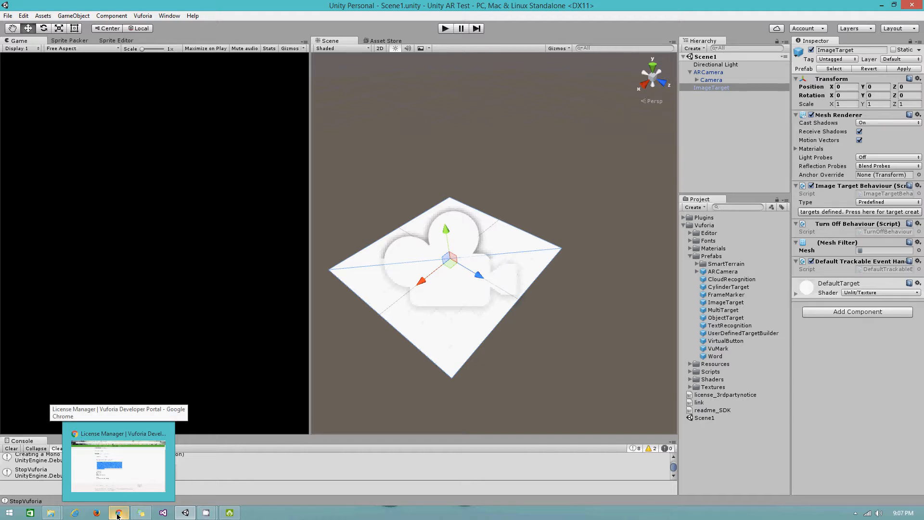
- Return to the Vuforia portal in Chrome and go to the Target Manager page
click(118, 514)
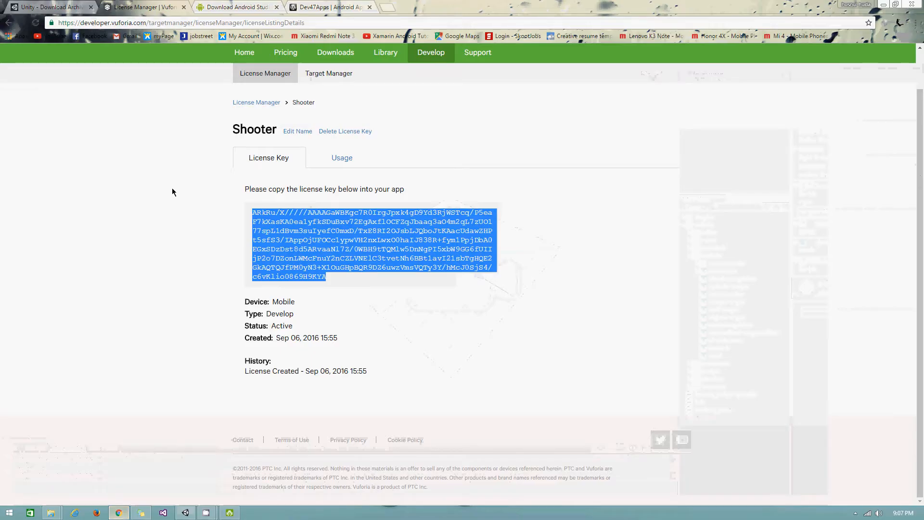
scroll(289, 145, up, 1)
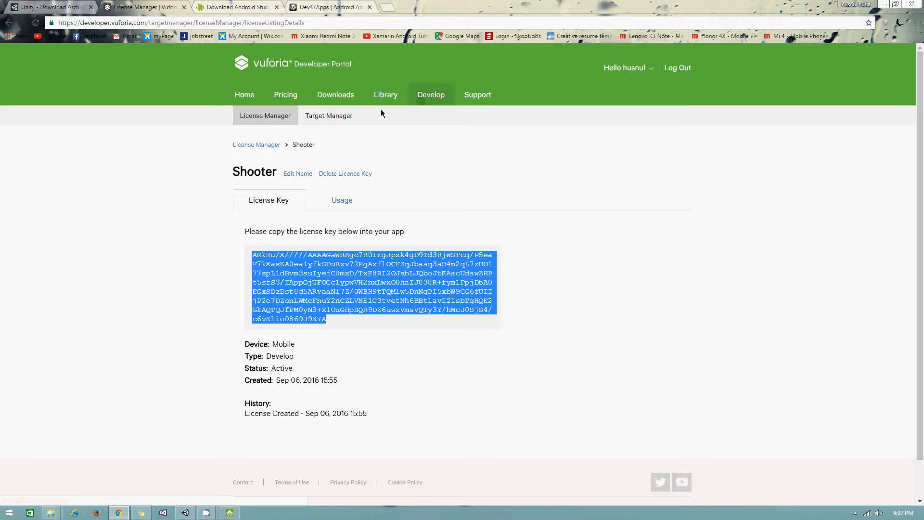
click(334, 119)
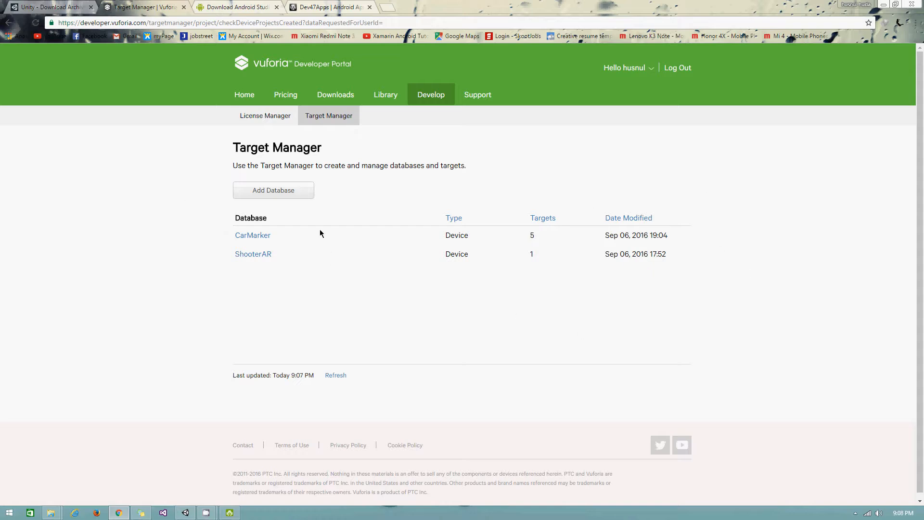
- Open the Add Database form, dismissing an ad tab, and name the Device database 'UnityAR'
click(284, 194)
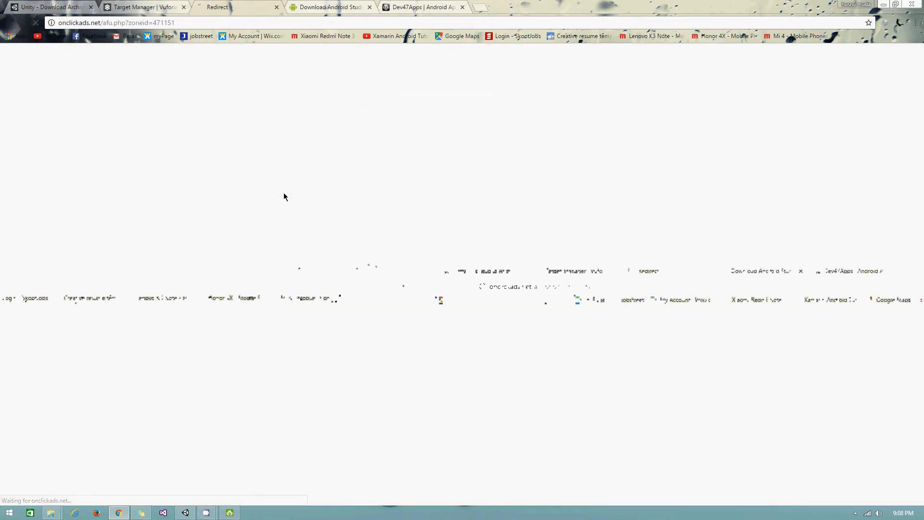
click(277, 7)
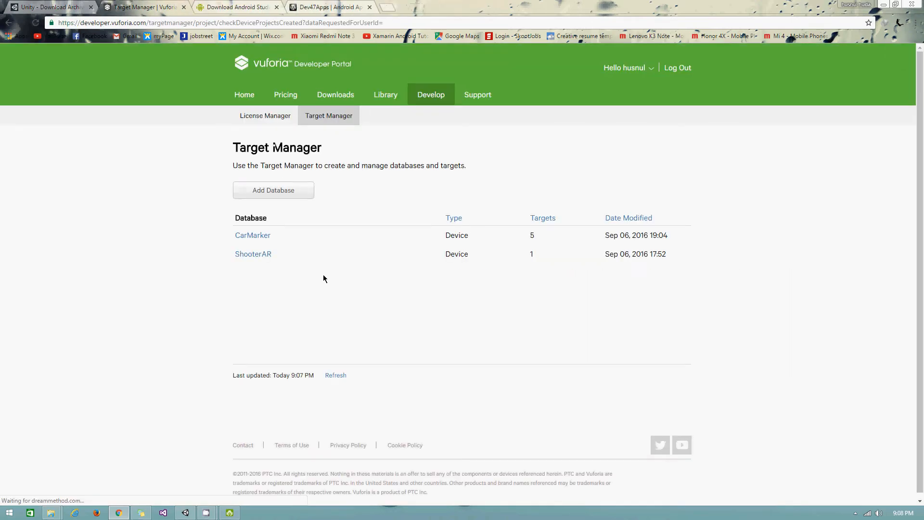
click(270, 191)
click(365, 221)
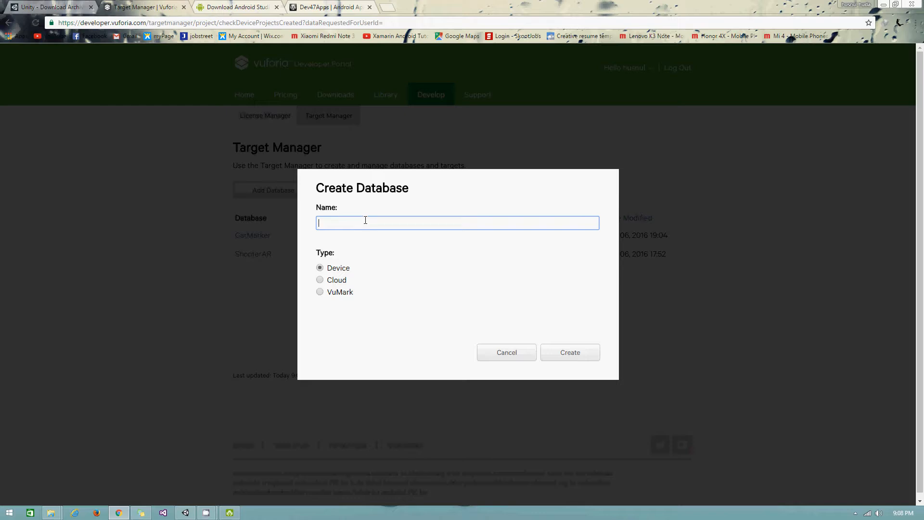
text(C)
key(BackSpace)
text(Car)
key(BackSpace)
key(BackSpace)
text(UnityAR)
- Create the UnityAR database and open its page showing Targets (0)
click(569, 353)
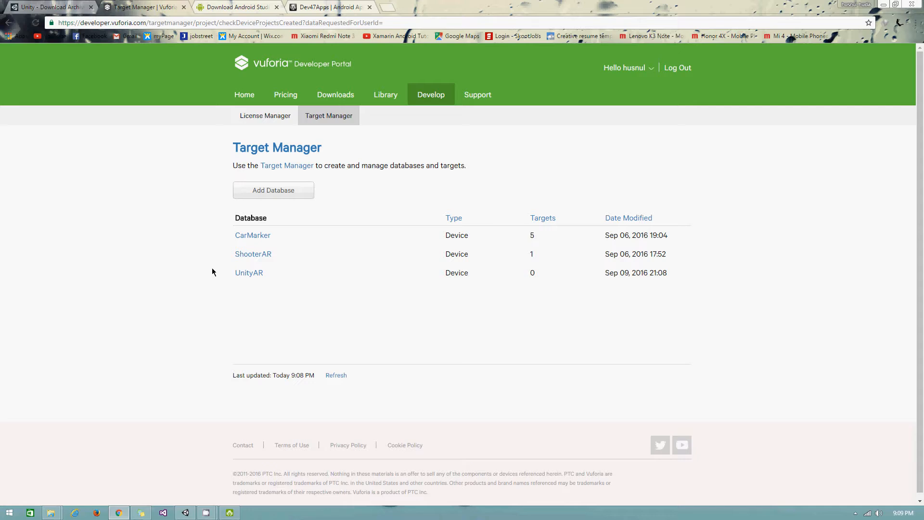
click(251, 275)
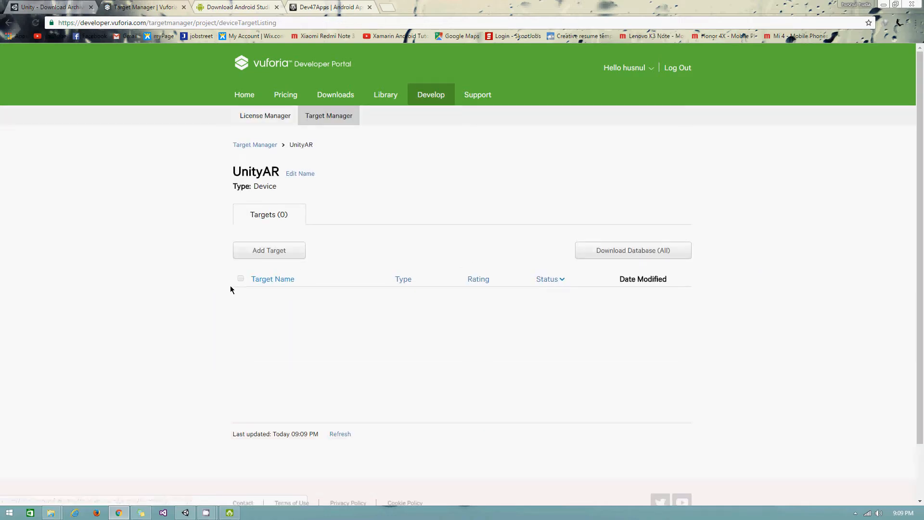
- Open UnityAR's Add Target dialog, set to Single Image with empty file, width and name
click(262, 252)
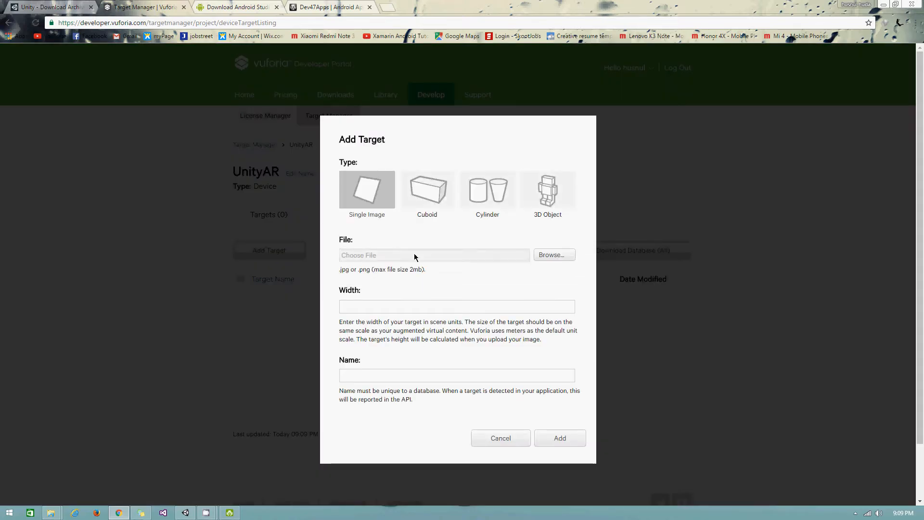
- Choose m1.jpg from the Marker folder as the target image, set width 100, and name it Marker1
click(554, 255)
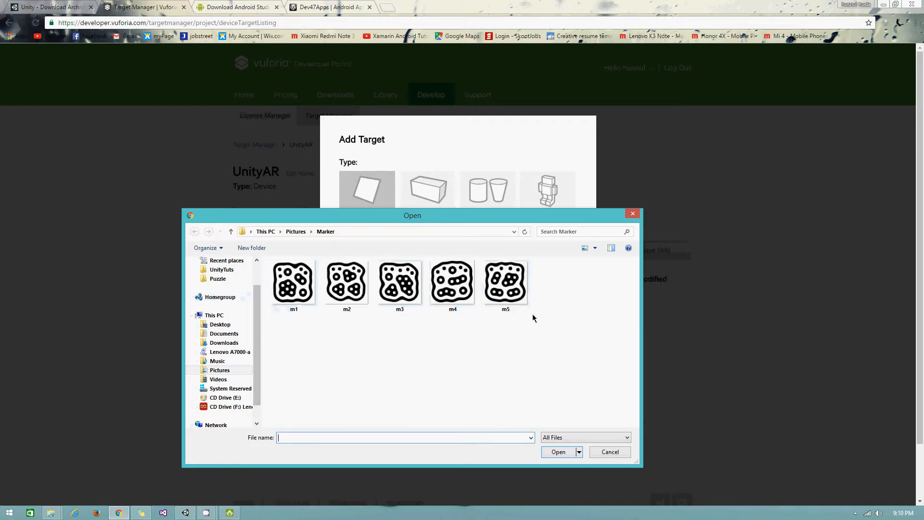
click(293, 284)
click(555, 452)
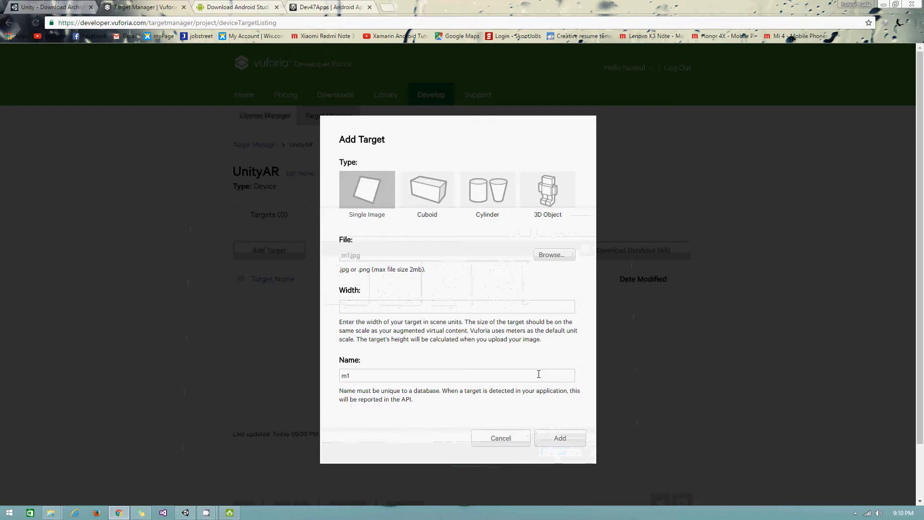
click(411, 306)
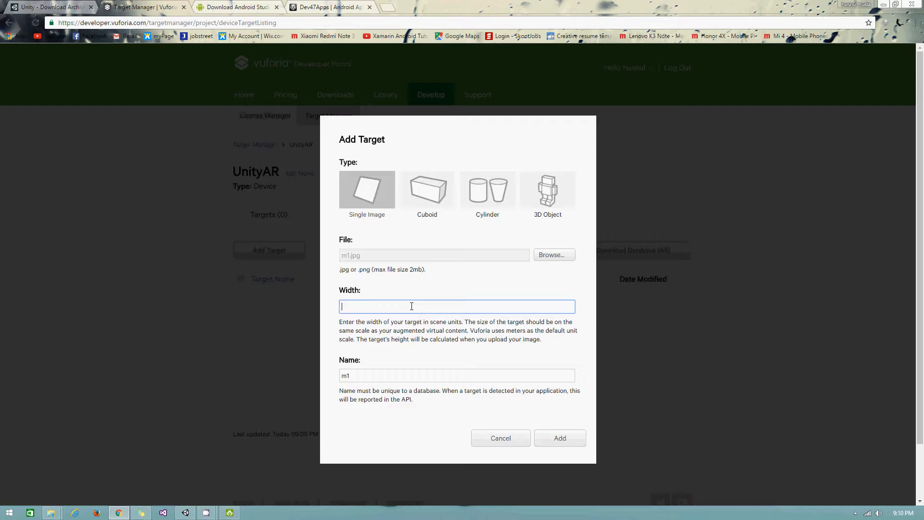
text(00)
click(371, 377)
double_click(370, 377)
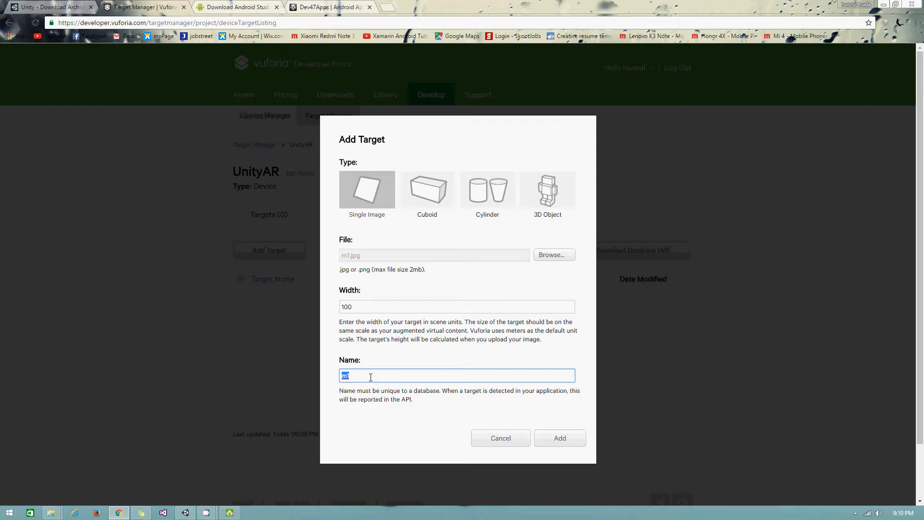
text(Marker1)
- Add the Marker1 target to the UnityAR database and open its detail page
click(560, 438)
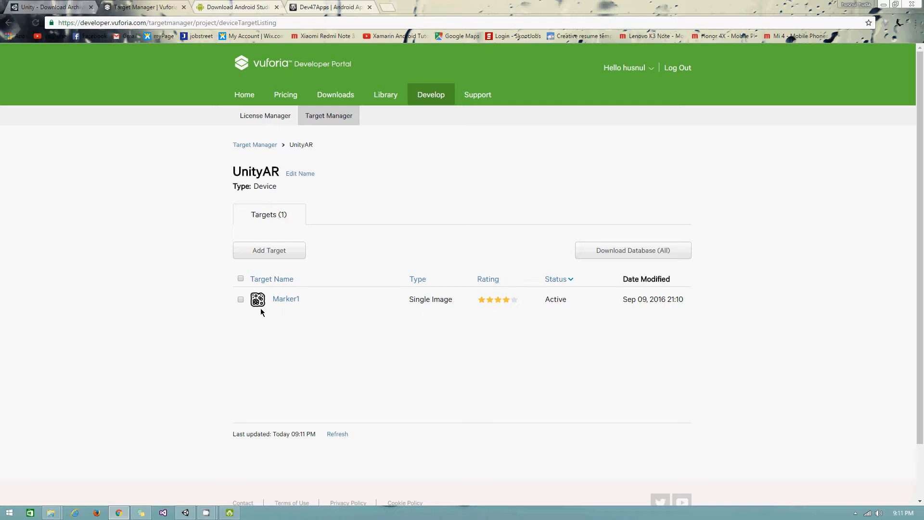
click(283, 299)
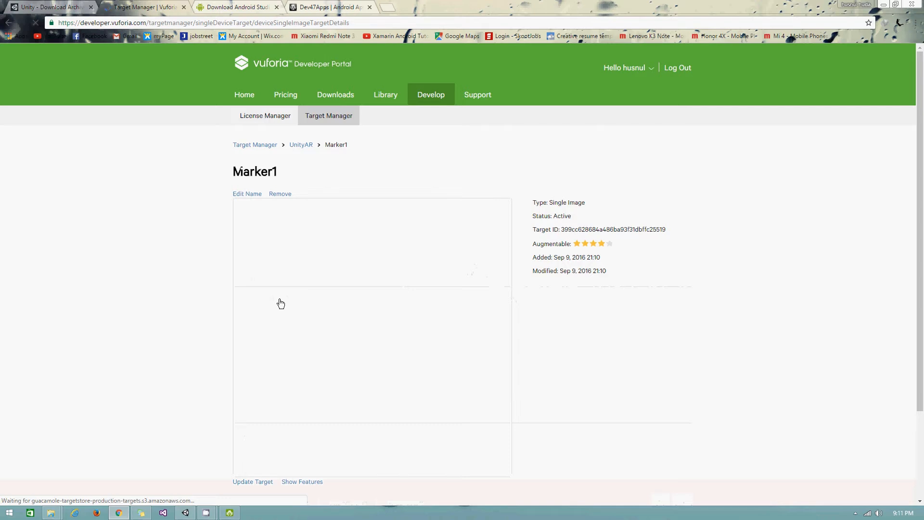
- Look at Marker1's Update Target image option, then cancel, leaving the original image unchanged
scroll(281, 303, down, 3)
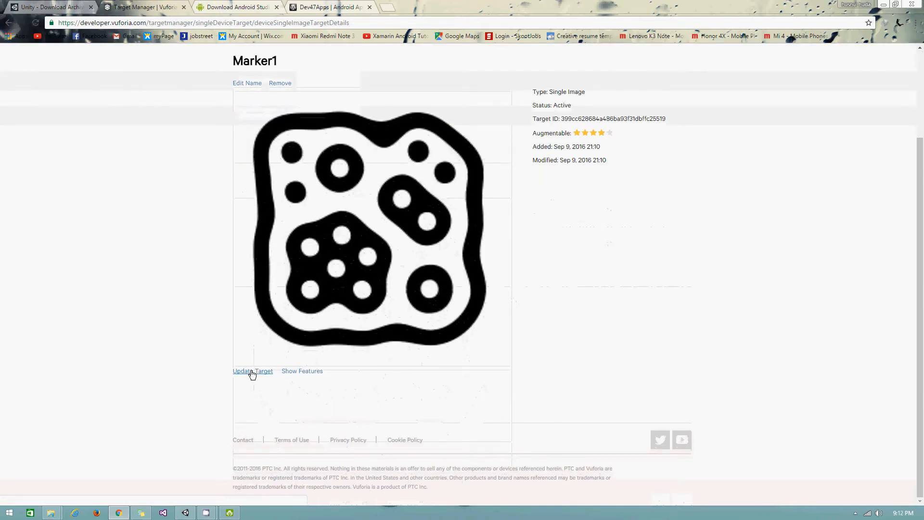
click(251, 371)
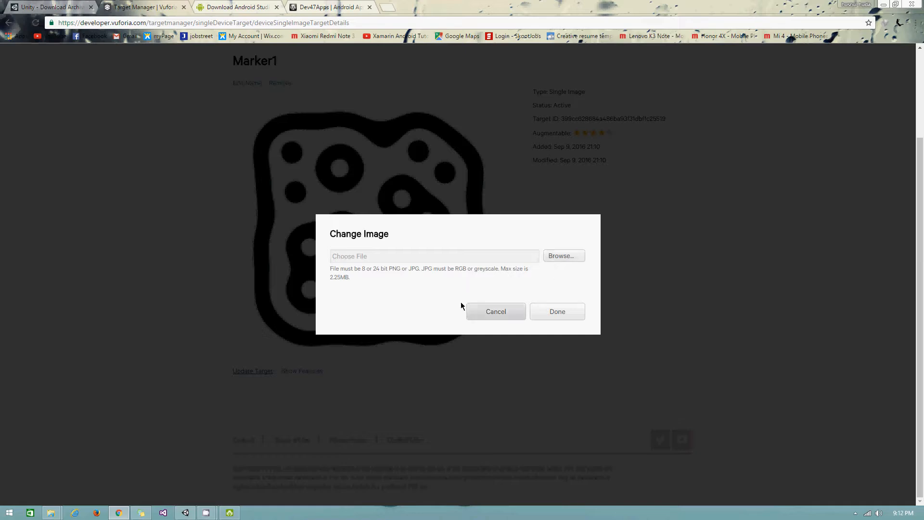
click(509, 313)
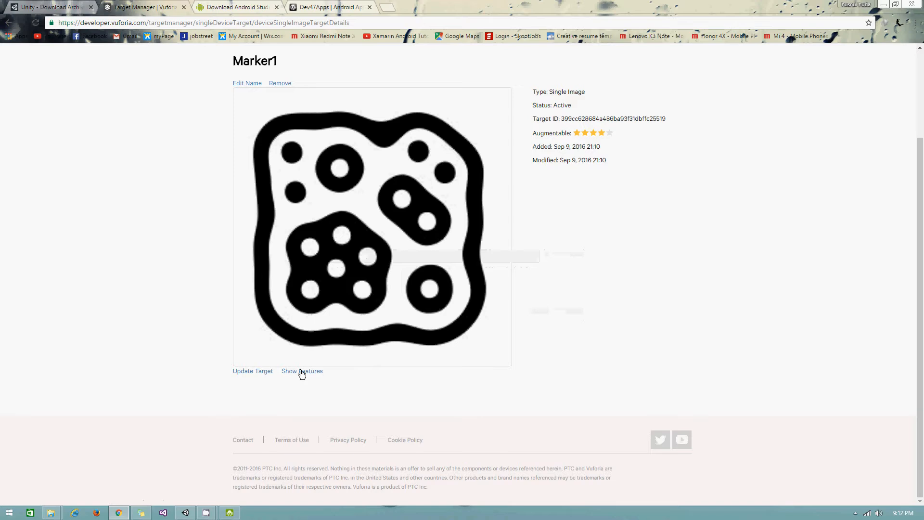
scroll(301, 371, up, 3)
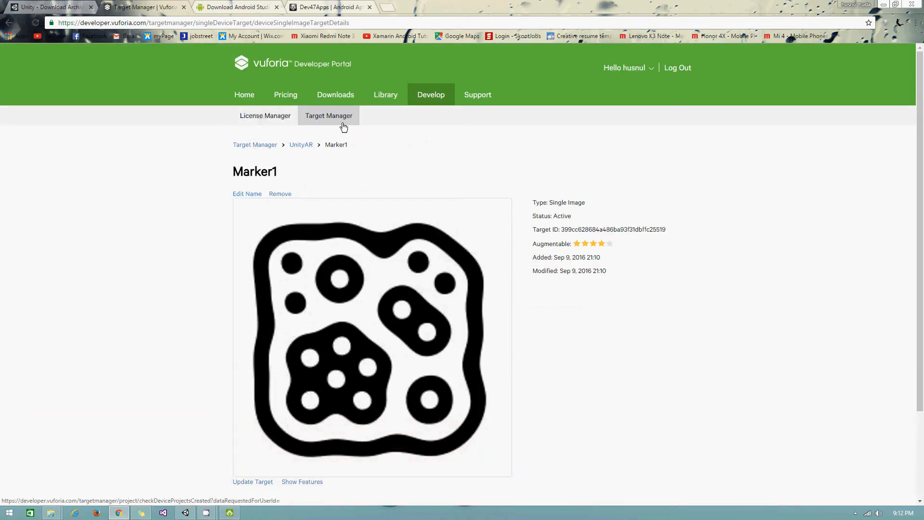
- From the UnityAR target list, download the whole database for the Unity Editor
click(302, 146)
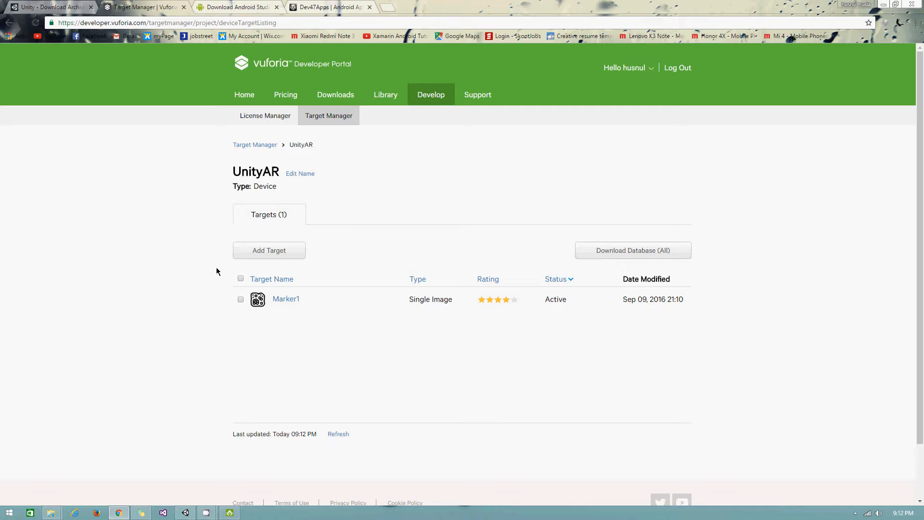
click(631, 253)
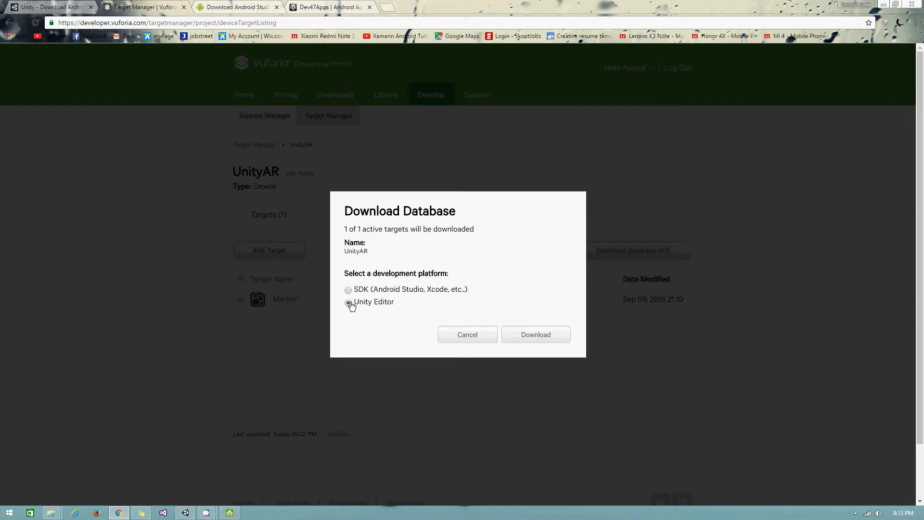
click(561, 342)
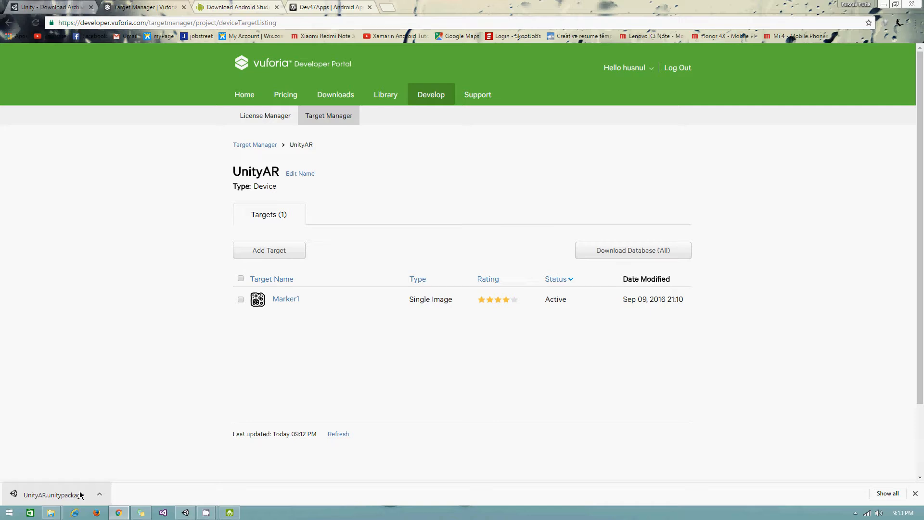
- Open UnityAR.unitypackage from Chrome's download bar in Unity's Import Unity Package window
mouse_move(186, 514)
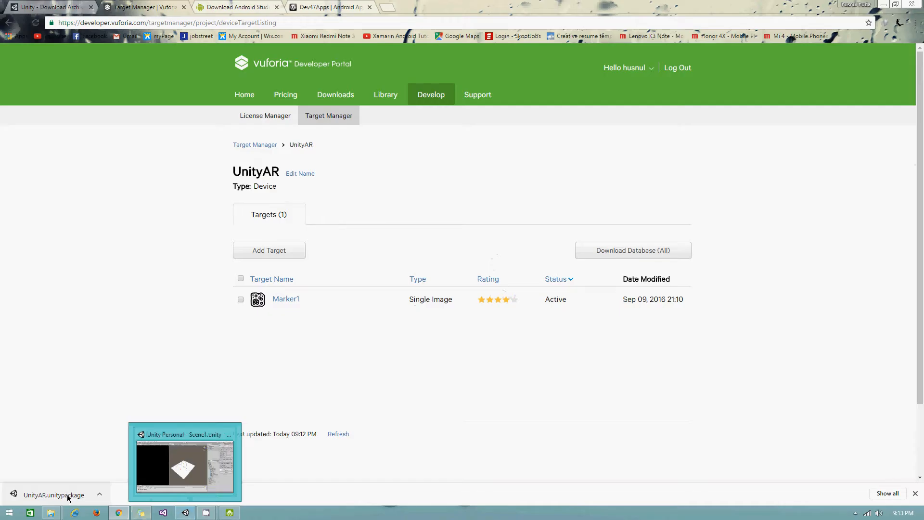
click(68, 497)
click(185, 514)
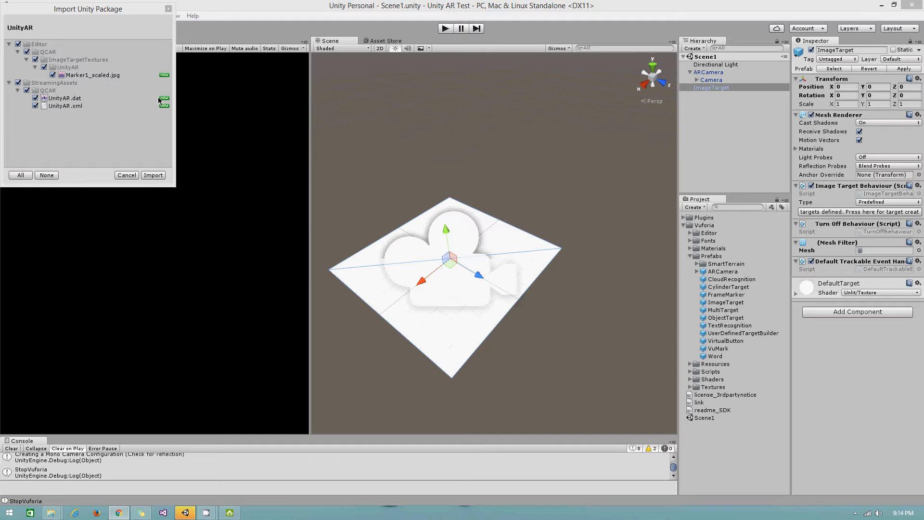
- Import all UnityAR package files, check the new Editor and StreamingAssets folders, and select ImageTarget
click(152, 175)
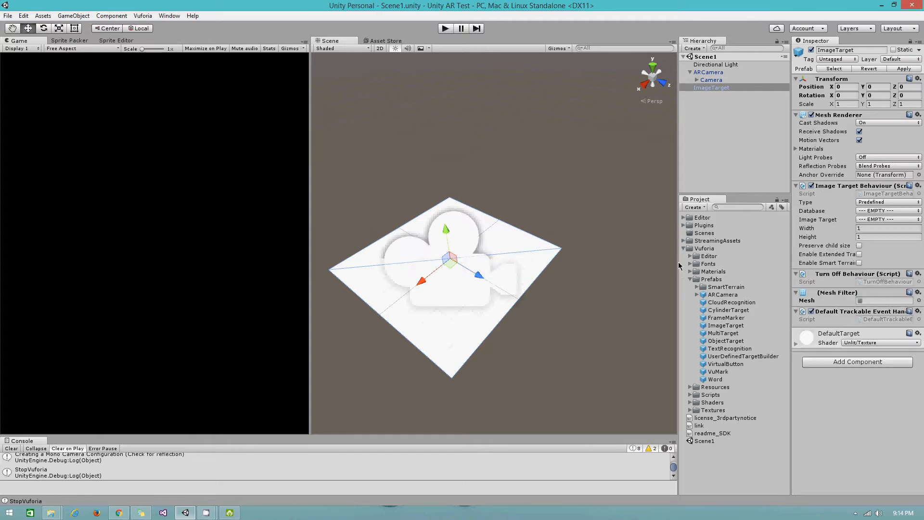
click(683, 248)
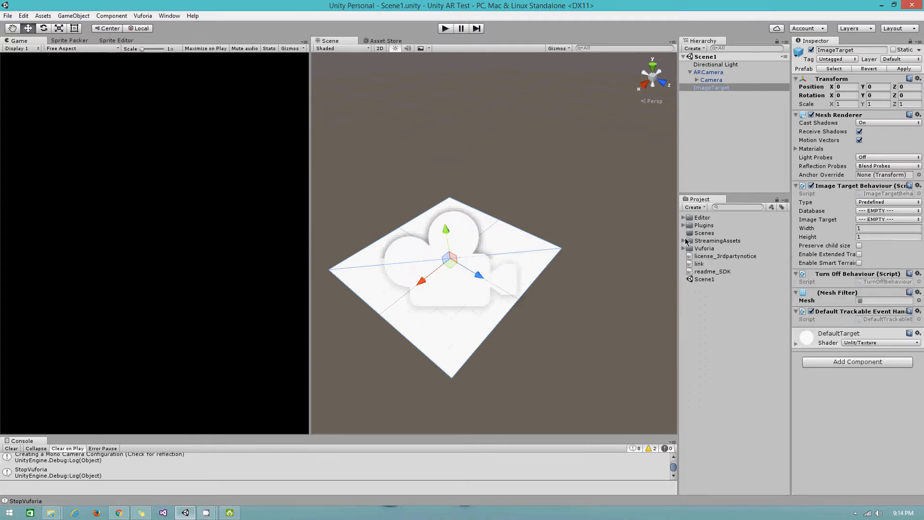
click(684, 241)
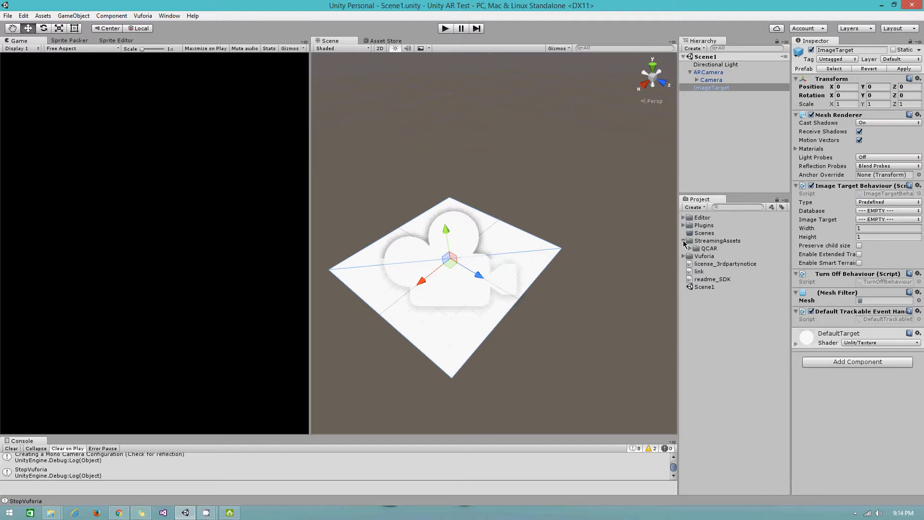
click(684, 240)
click(684, 218)
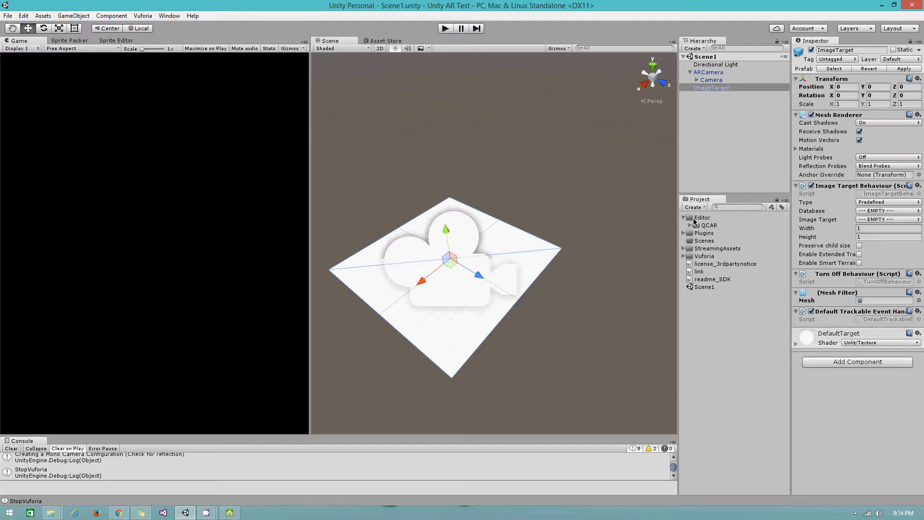
click(683, 218)
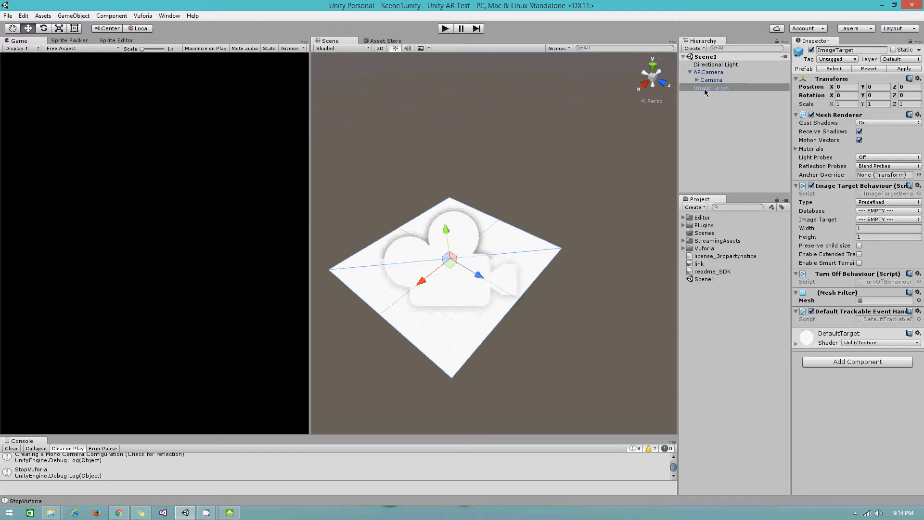
click(689, 72)
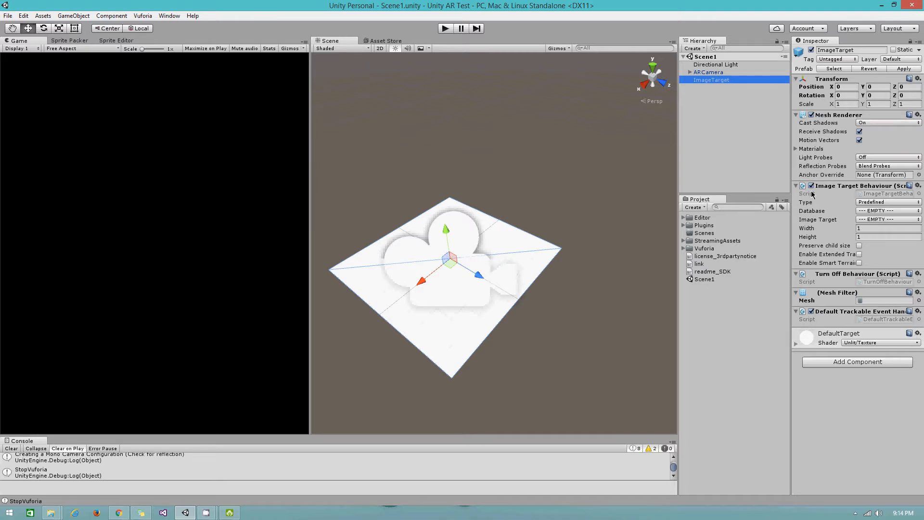
click(868, 211)
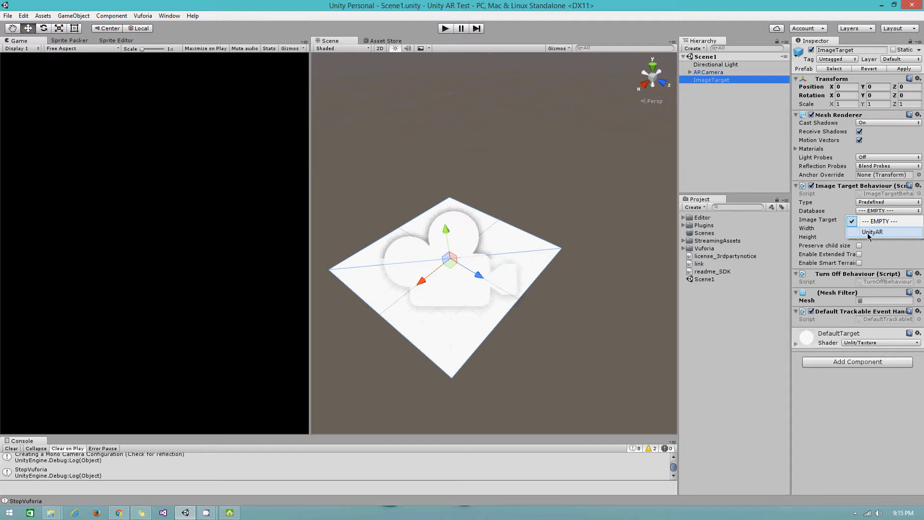
click(867, 232)
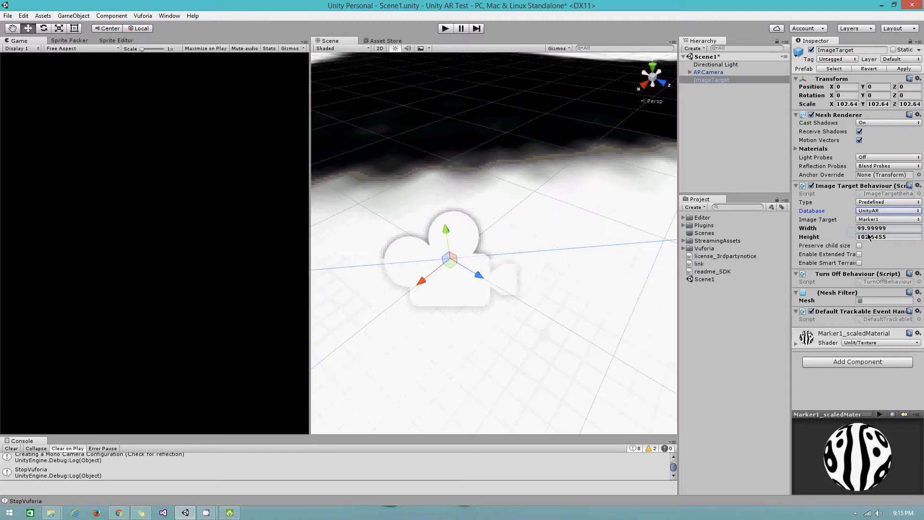
scroll(525, 188, down, 5)
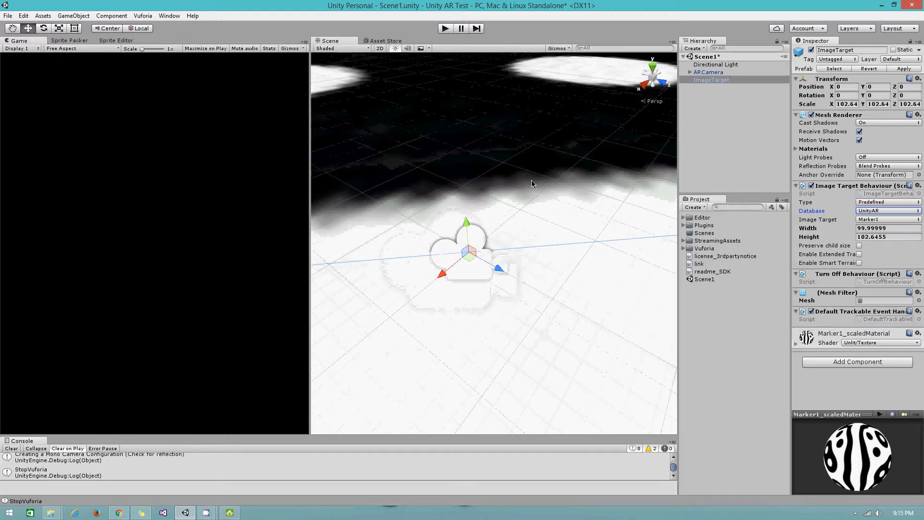
scroll(530, 185, down, 10)
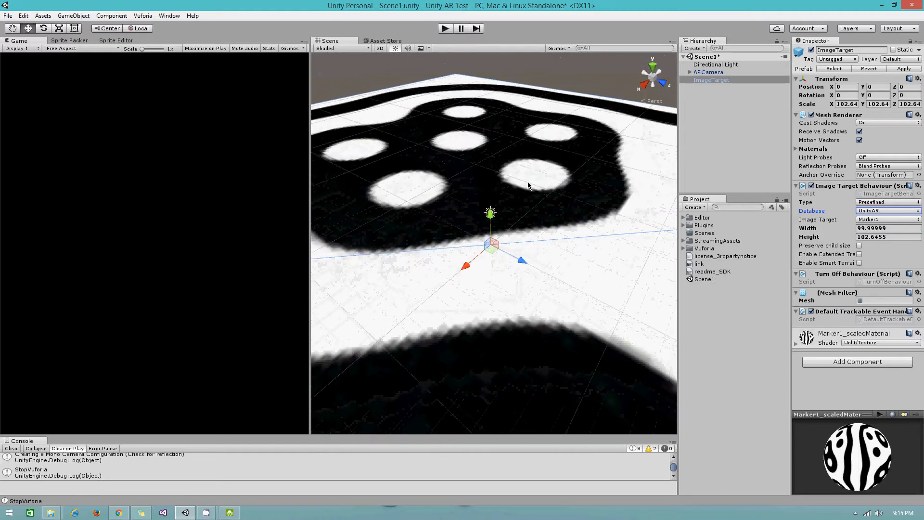
scroll(533, 182, down, 8)
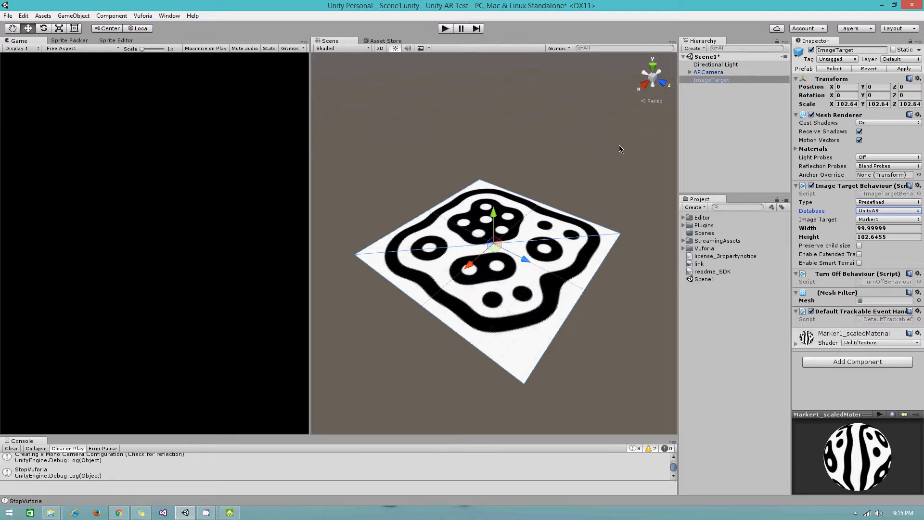
key(ctrl+s)
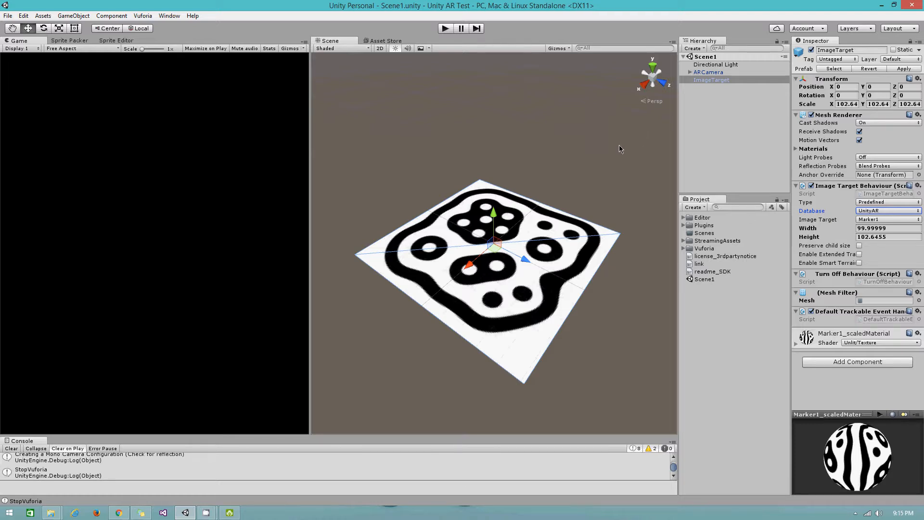
click(206, 512)
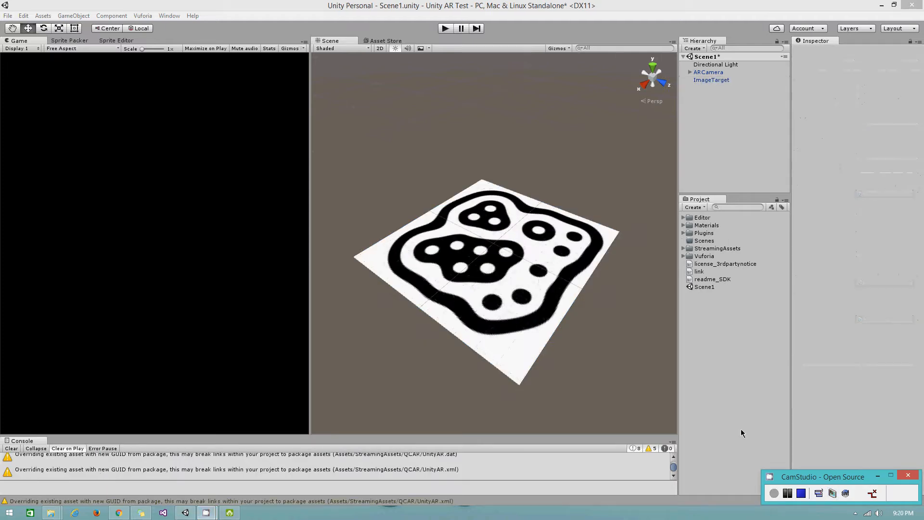
click(729, 386)
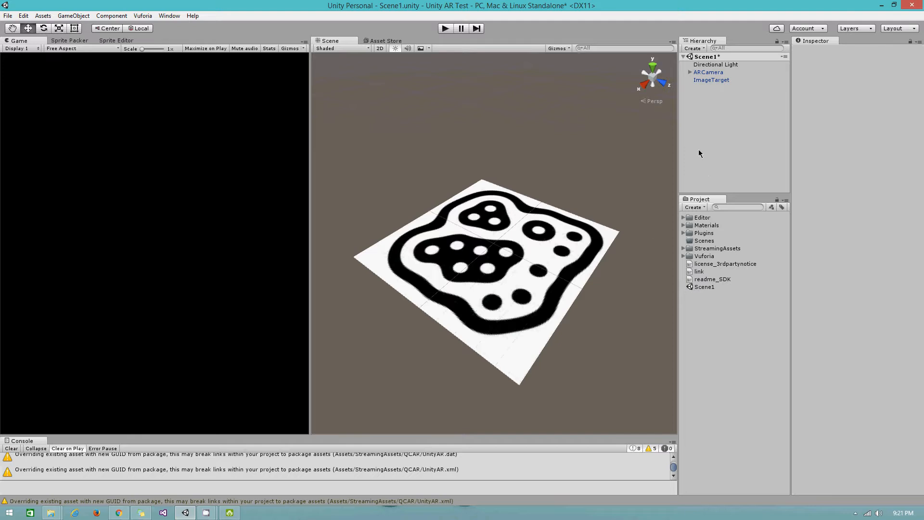
- Rename the ImageTarget object in the Hierarchy to M1
click(710, 80)
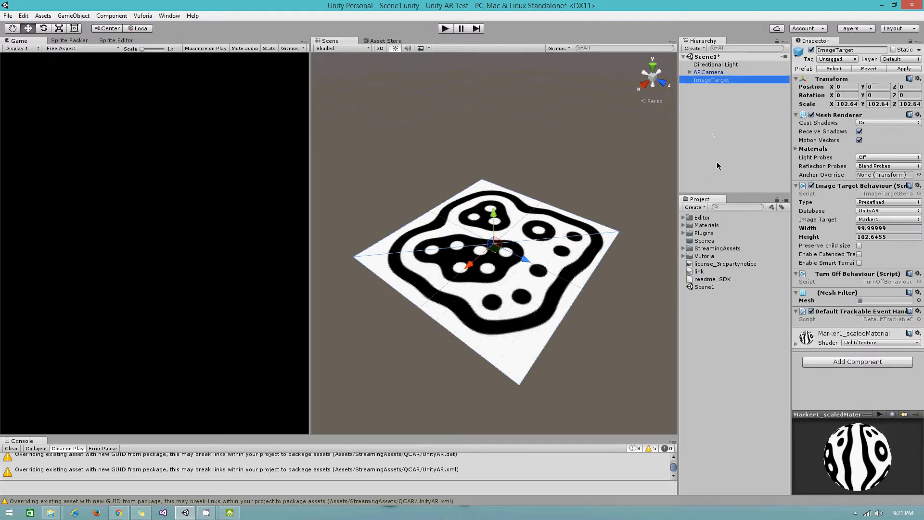
key(F2)
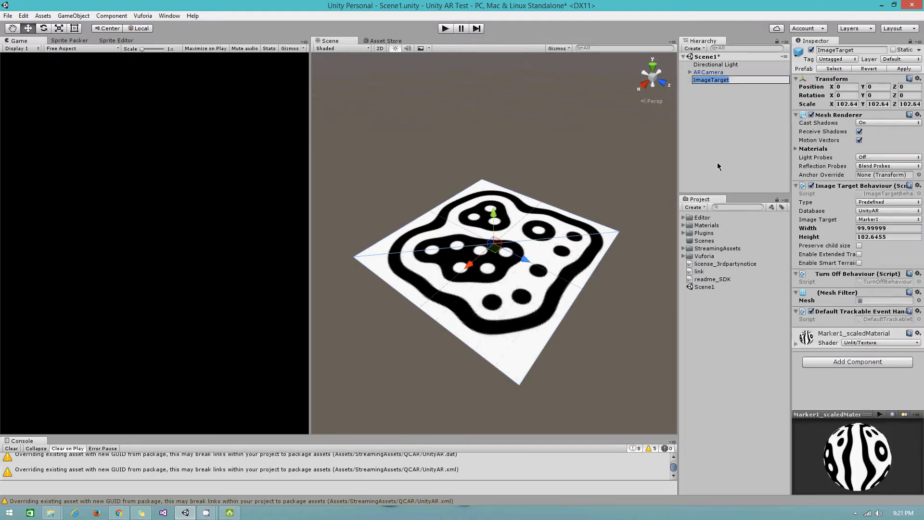
text(M1)
key(Return)
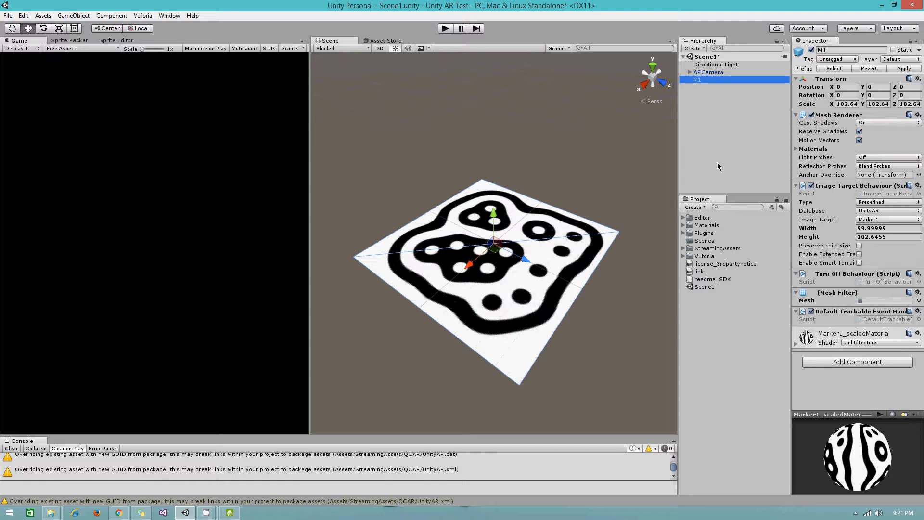
- Reselect the M1 object in the Hierarchy, keeping its name as M1
click(708, 87)
click(706, 79)
click(839, 50)
click(730, 96)
click(708, 80)
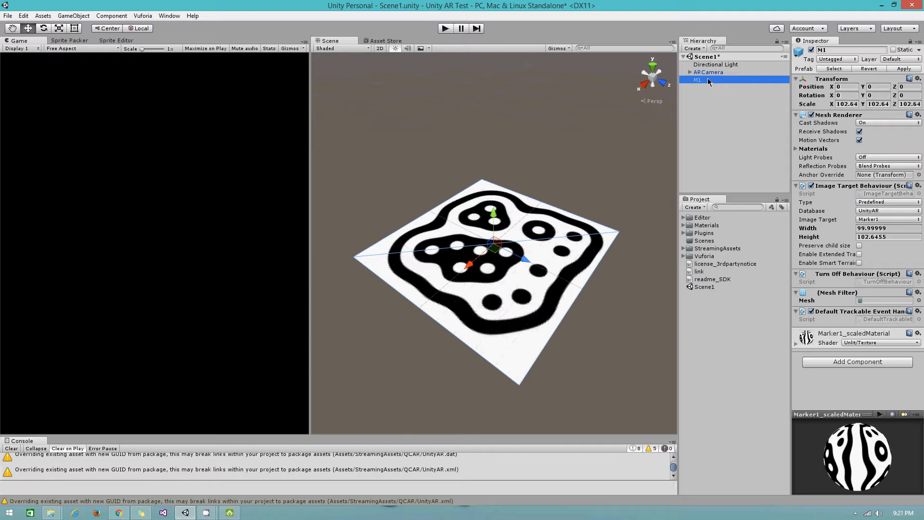
click(707, 79)
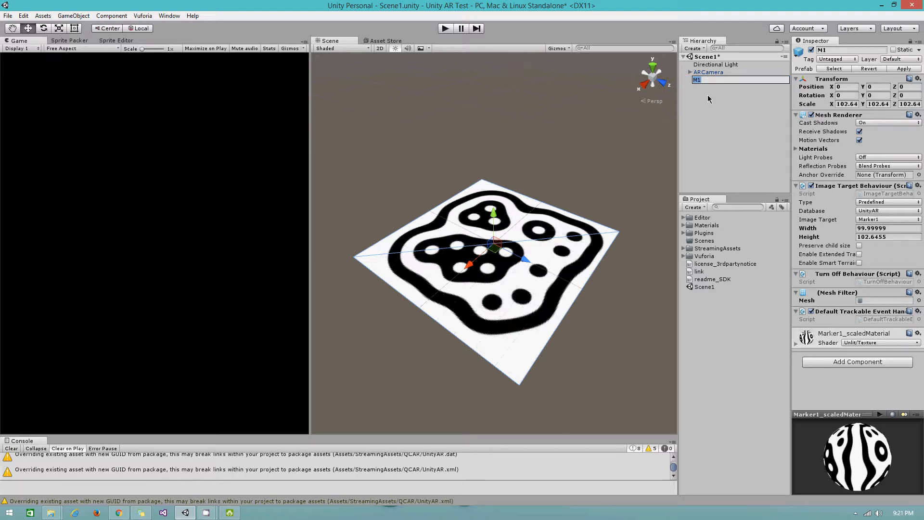
click(707, 95)
click(700, 81)
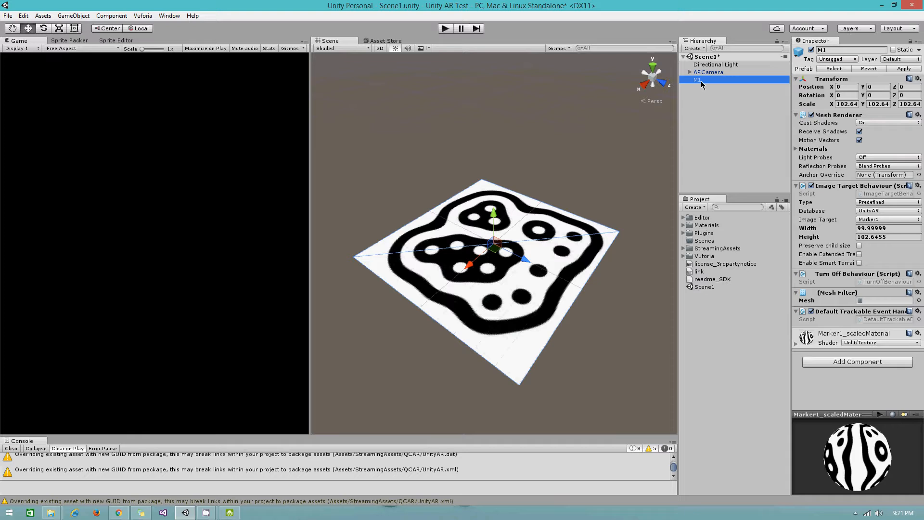
- Create an empty GameObject child under M1, positioned at 0,0,0 with scale 1
right_click(701, 83)
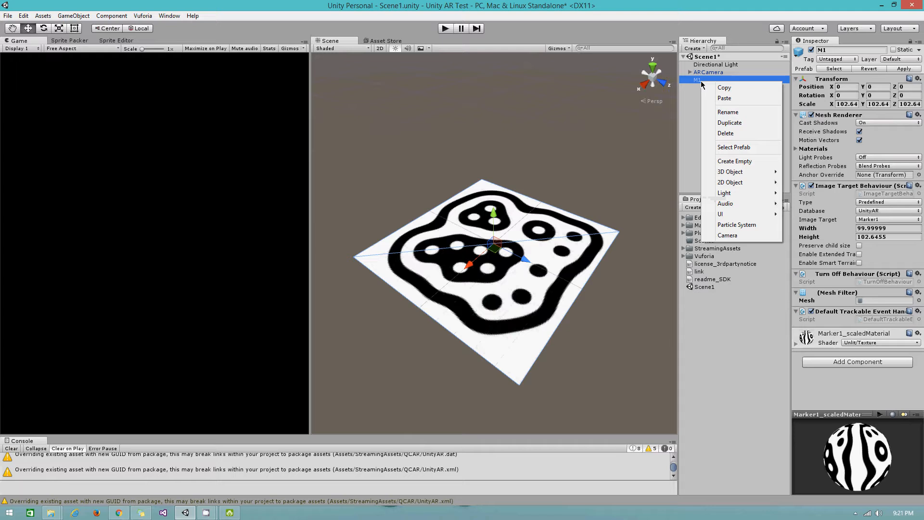
click(739, 167)
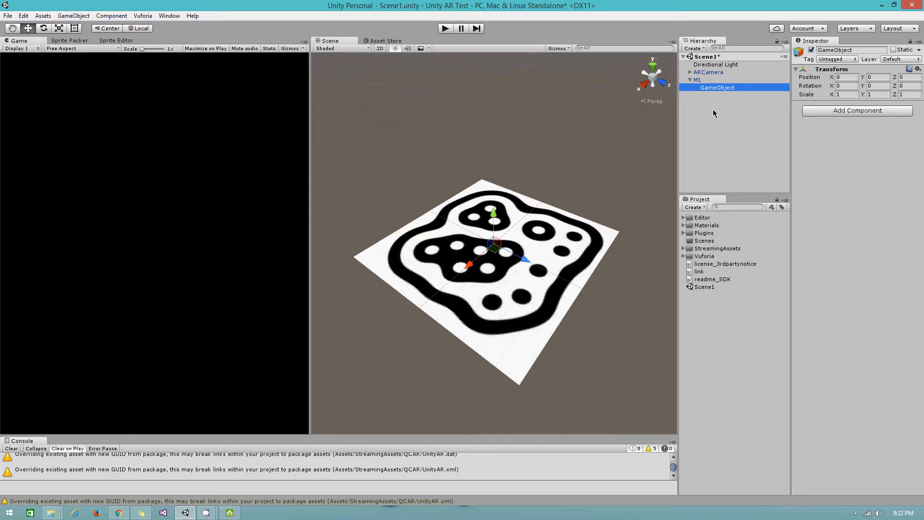
mouse_move(120, 515)
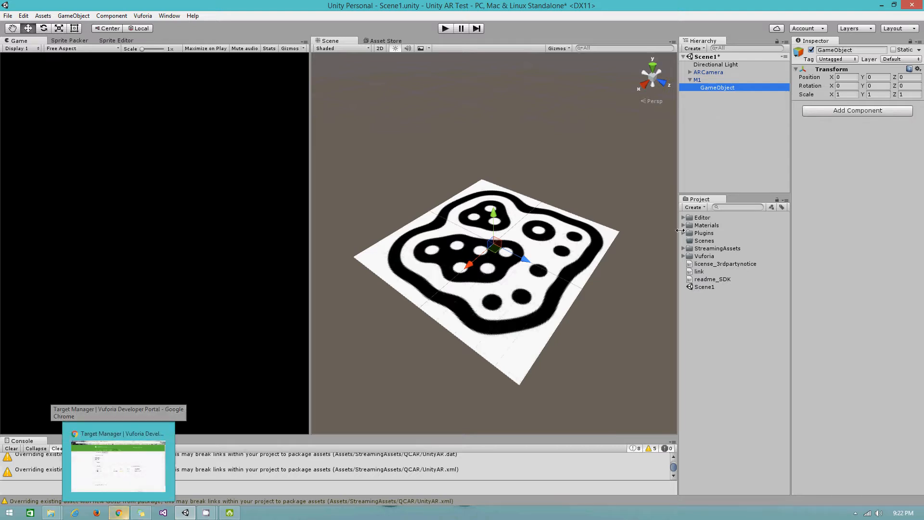
- In Chrome, replace the DroidCam tab's address with tf3dm.com and load the site
click(123, 511)
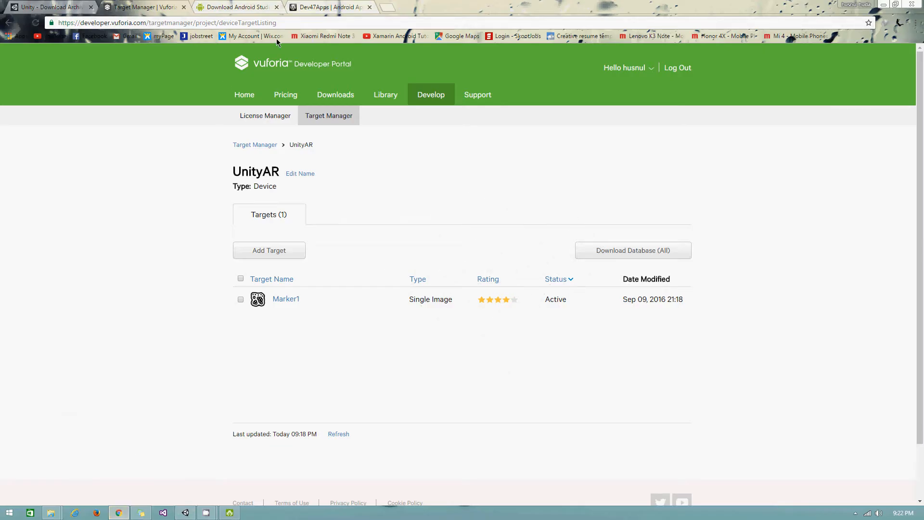
click(316, 8)
click(281, 21)
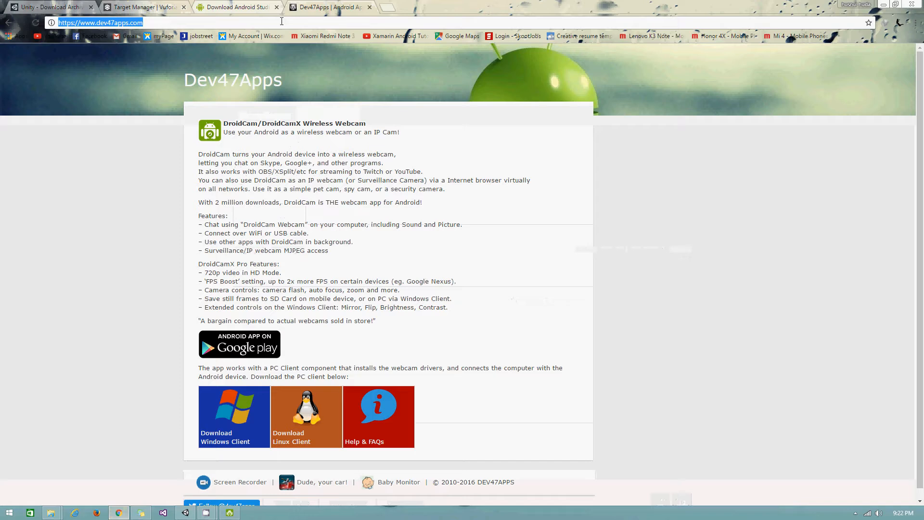
text(tf3d)
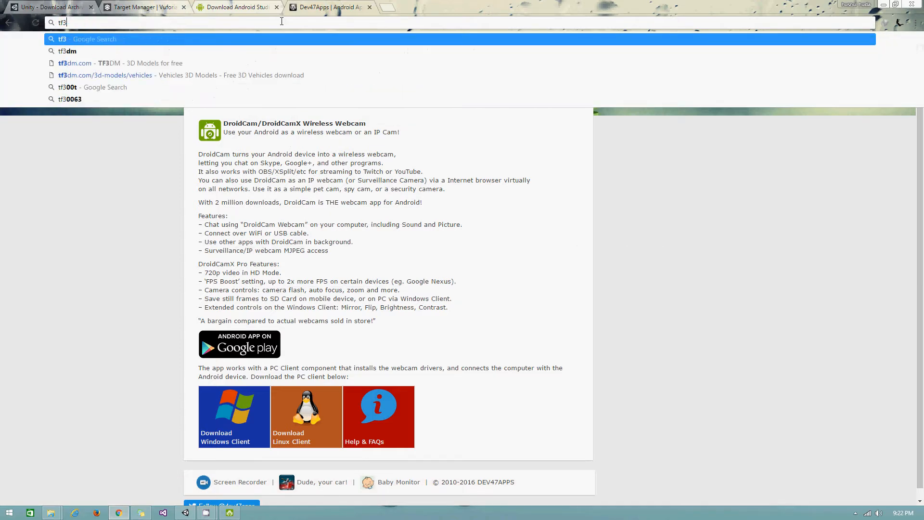
key(Down)
key(Down)
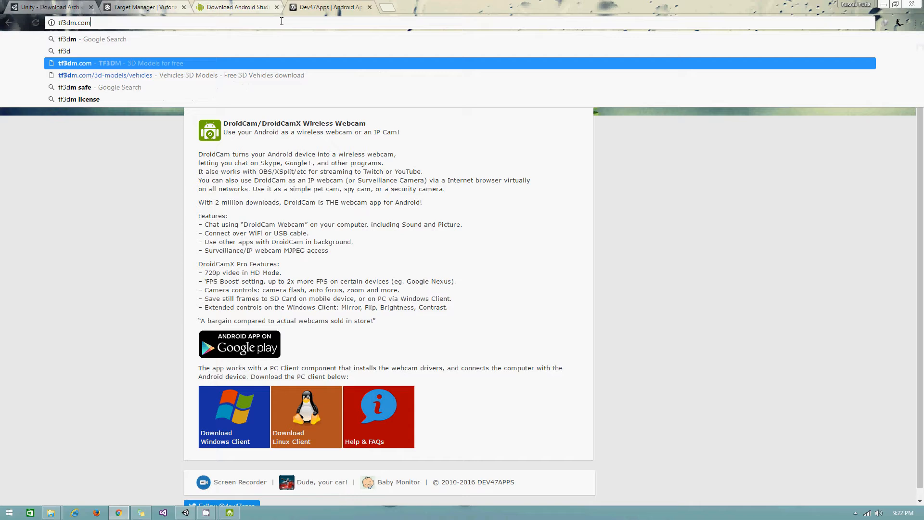
key(Return)
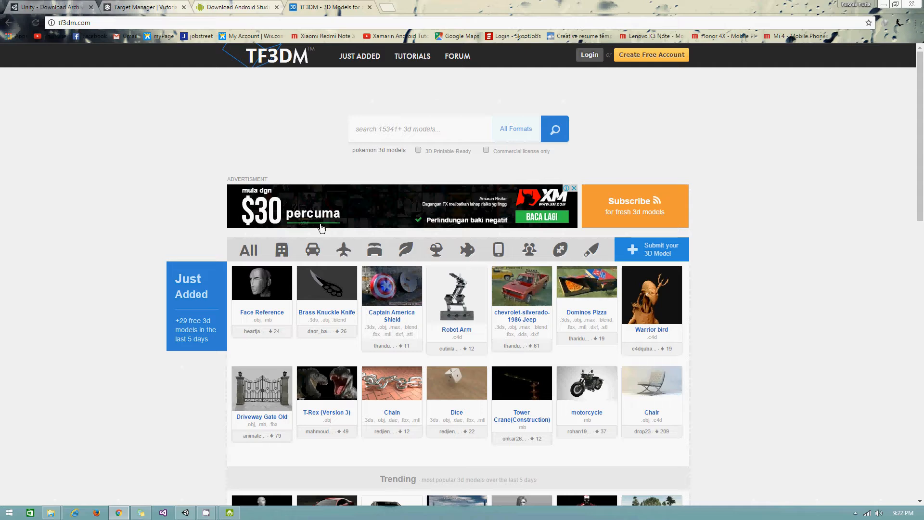
- Open TF3DM's Vehicles category and filter it to .fbx, showing 145 free models
click(312, 250)
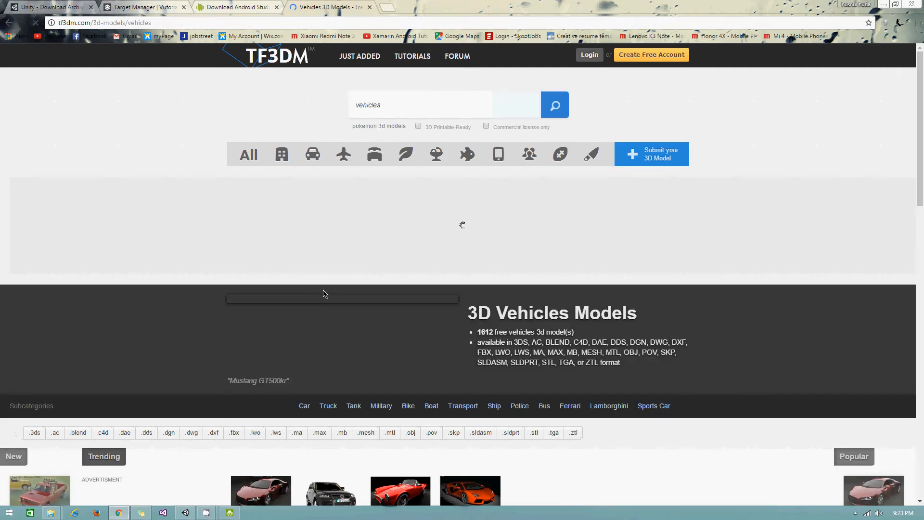
scroll(322, 293, down, 4)
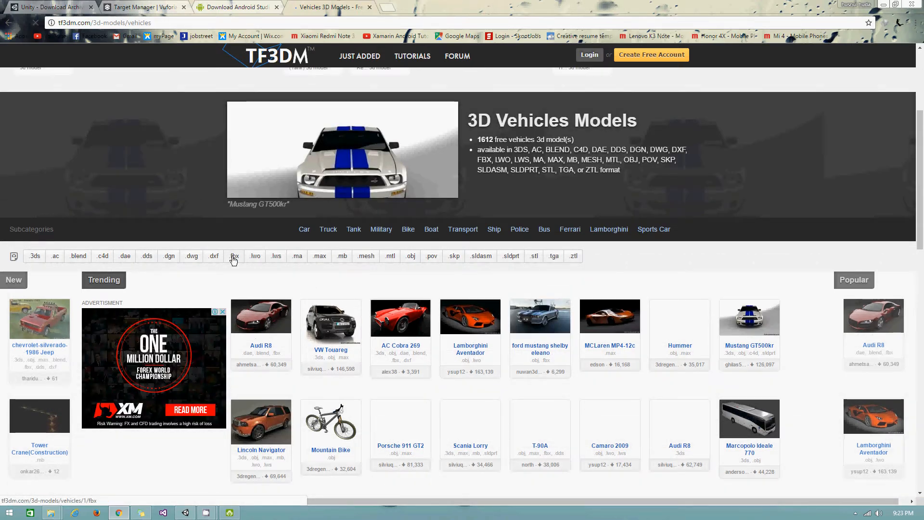
click(233, 257)
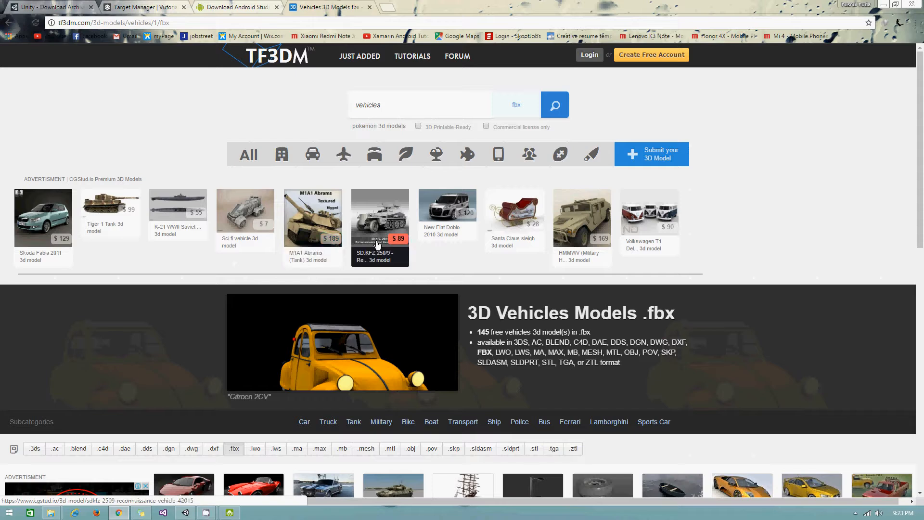
scroll(378, 244, down, 2)
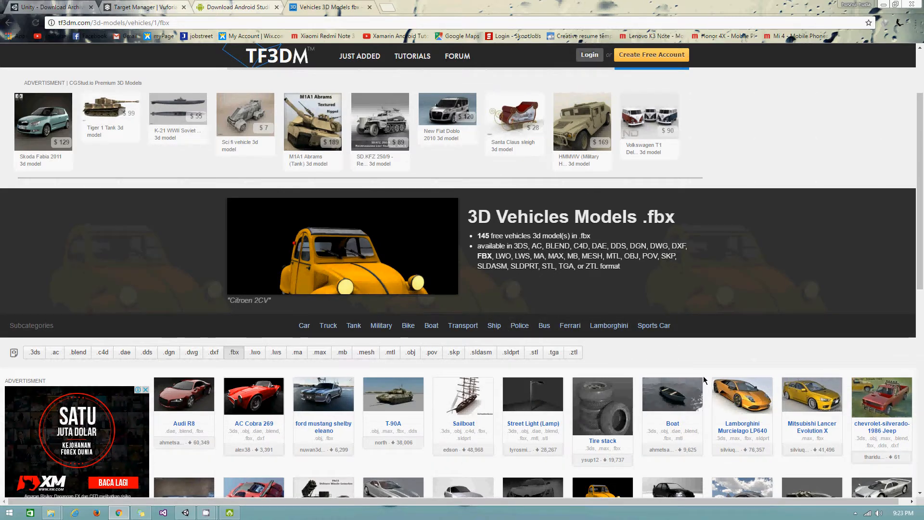
- Open the Lamborghini Murcielago LP640 model page on TF3DM and scroll to its Download button
click(754, 408)
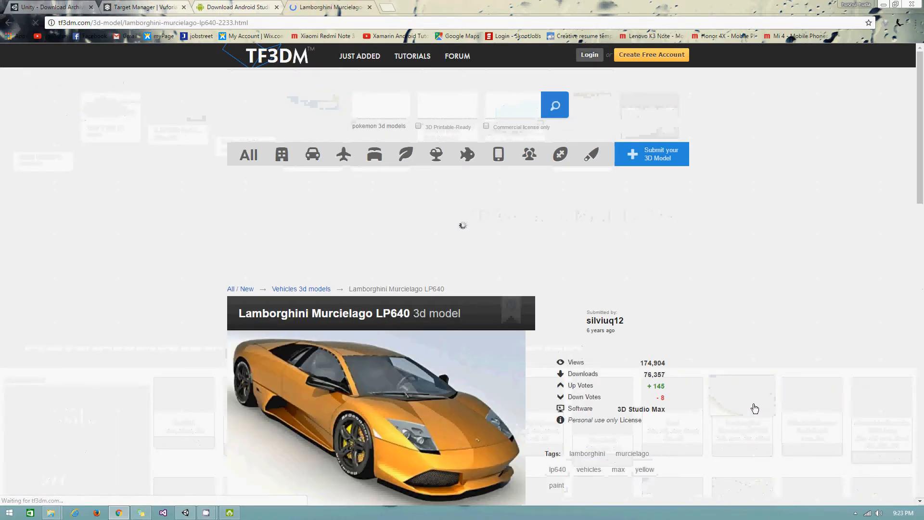
scroll(414, 351, down, 5)
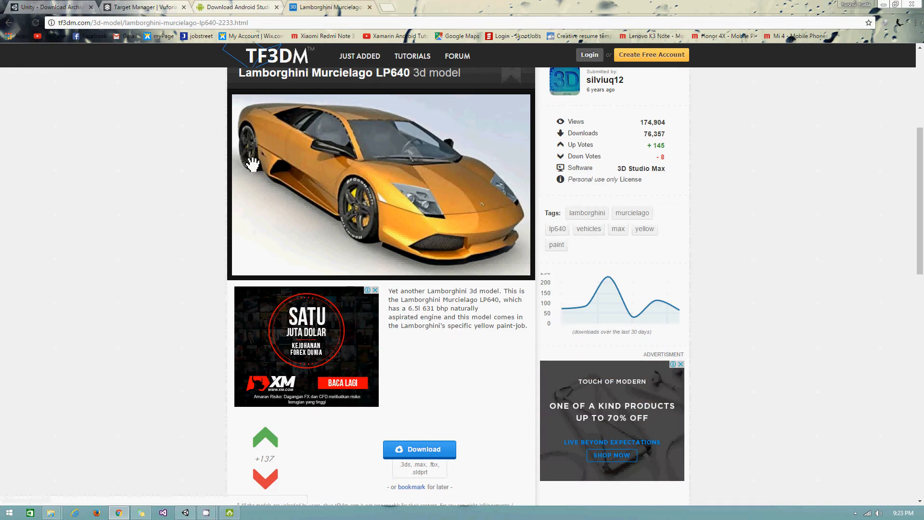
- Drag MURCIELAGO640.FBX from the Compressed downloads folder into Unity's Project panel
mouse_move(48, 513)
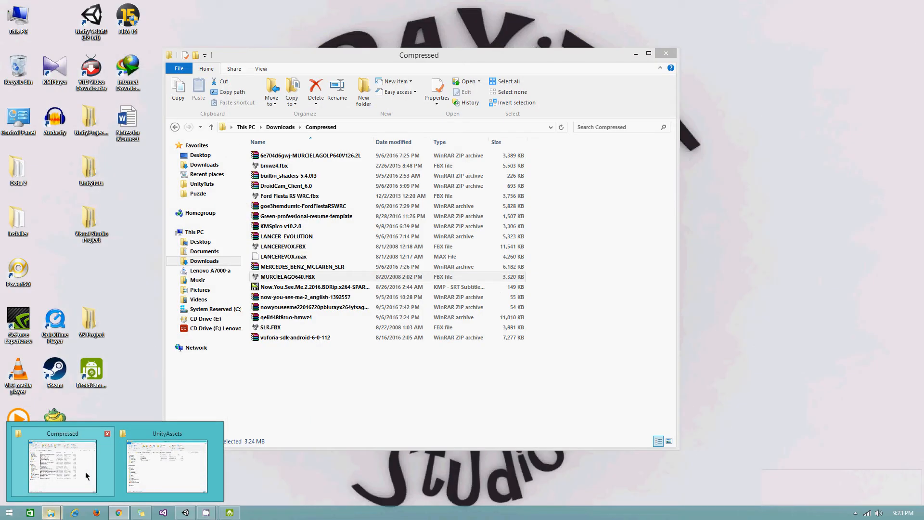
click(86, 472)
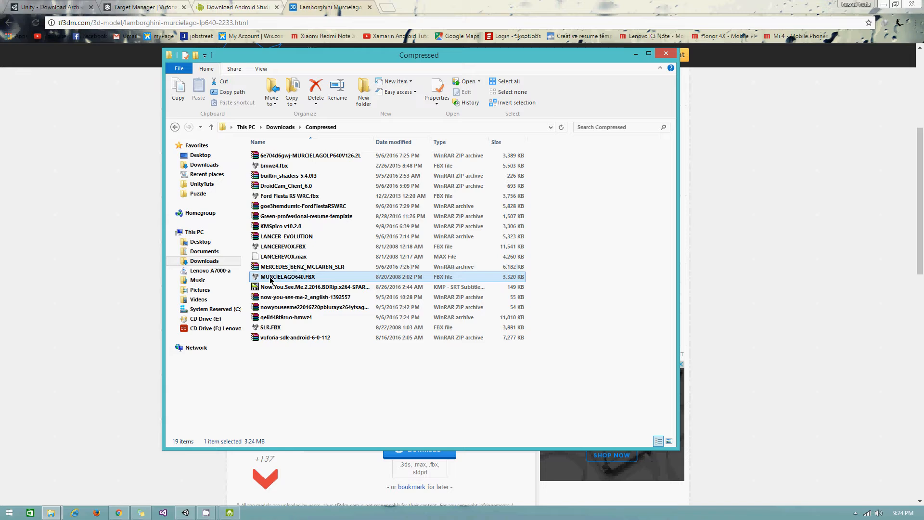
drag(270, 280, 712, 320)
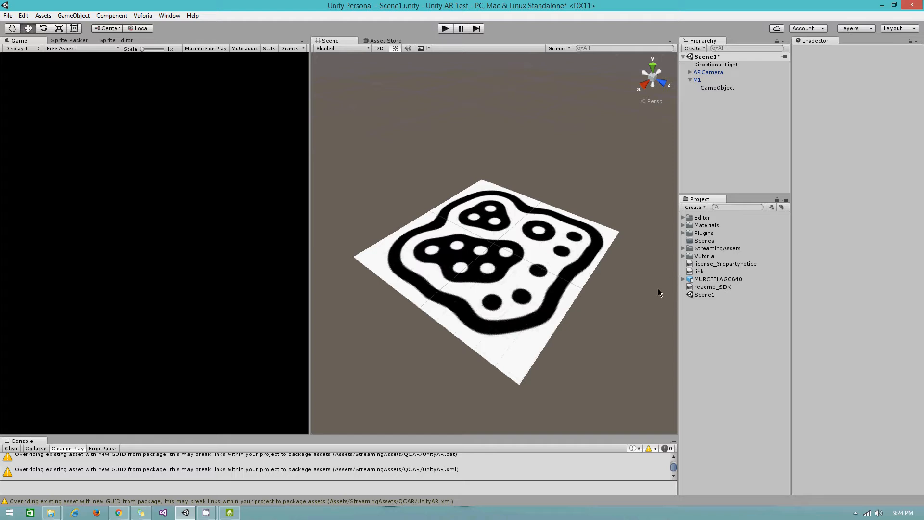
- Preview the imported MURCIELAGO640 model, then make it a child of the GameObject under M1
click(717, 280)
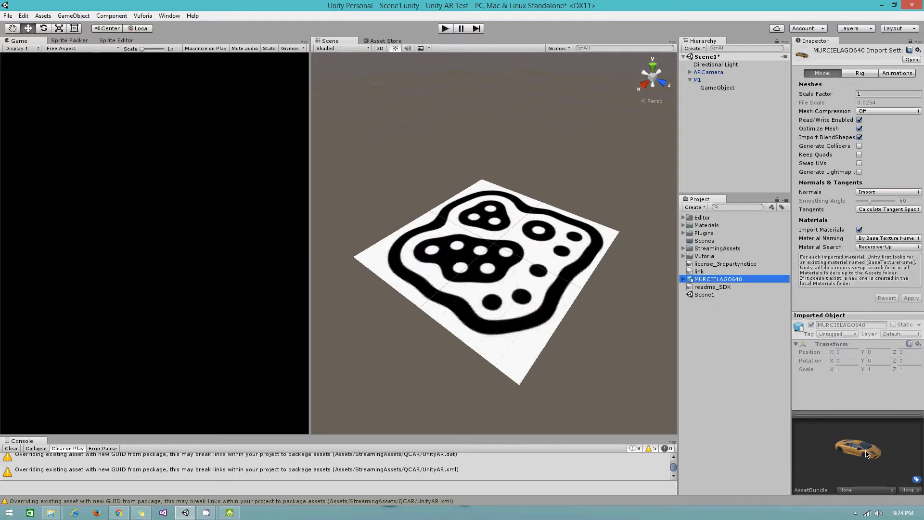
mouse_move(867, 453)
mouse_down()
mouse_move(833, 456)
mouse_move(893, 445)
mouse_move(839, 451)
mouse_move(877, 468)
mouse_up()
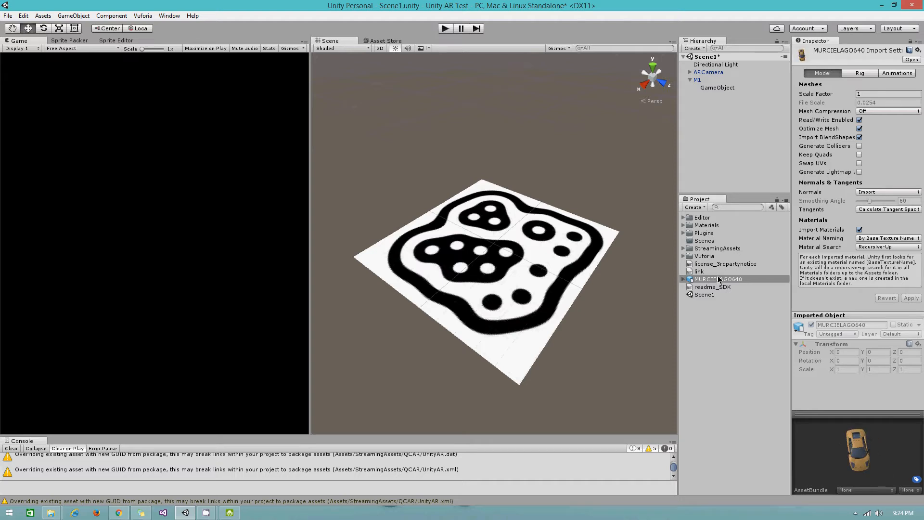
click(718, 88)
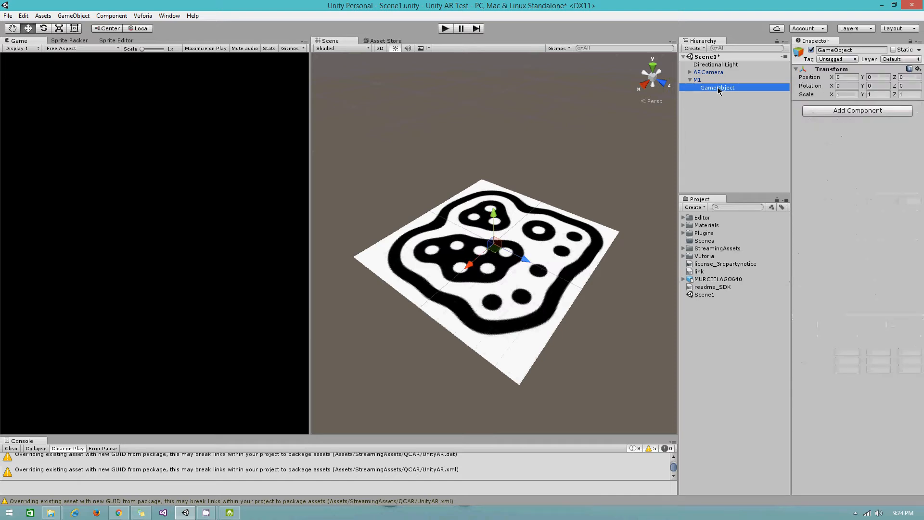
click(722, 279)
drag(724, 281, 730, 90)
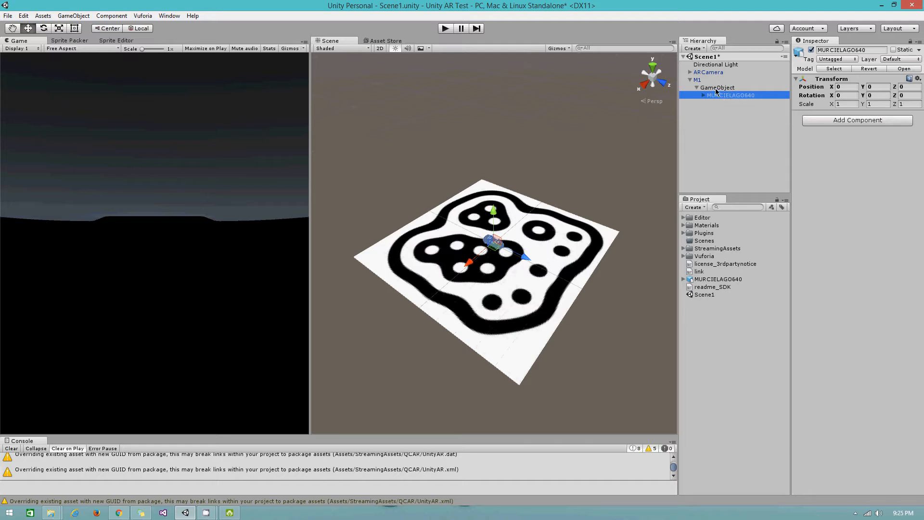
- Delete the GameObject wrapper and its car model from under M1
click(716, 90)
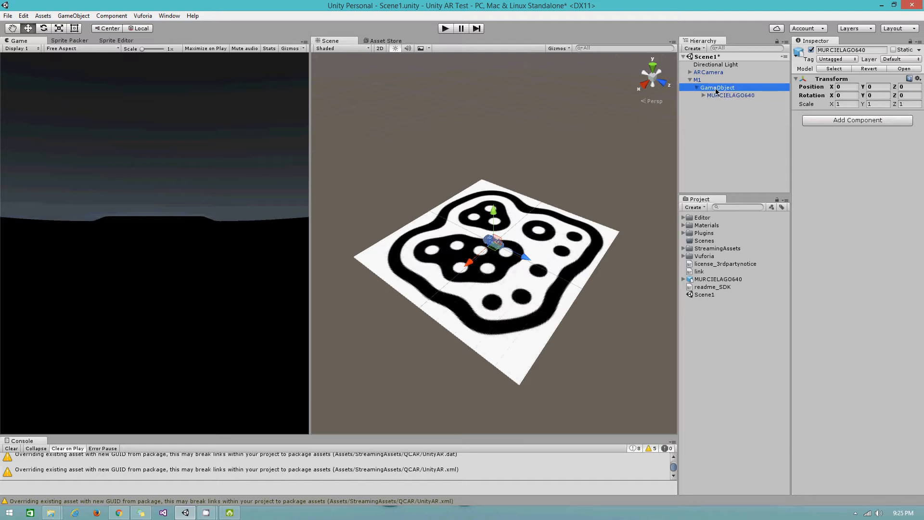
shift+click(718, 97)
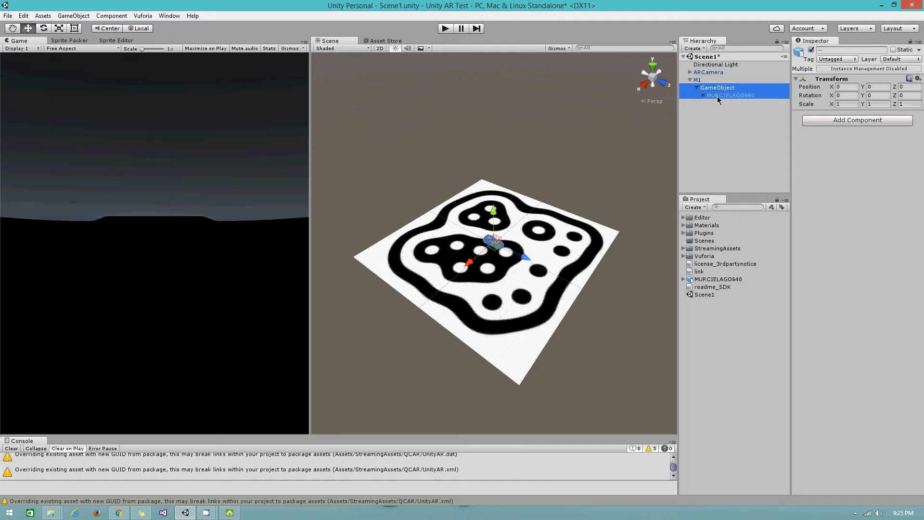
key(Delete)
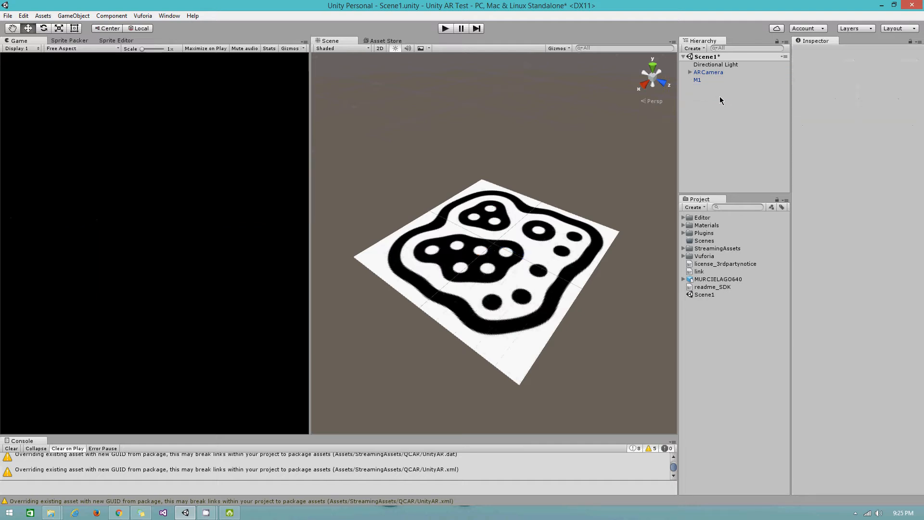
- Place the MURCIELAGO640 asset directly under M1 and frame it in the Scene view
click(704, 280)
drag(704, 280, 703, 81)
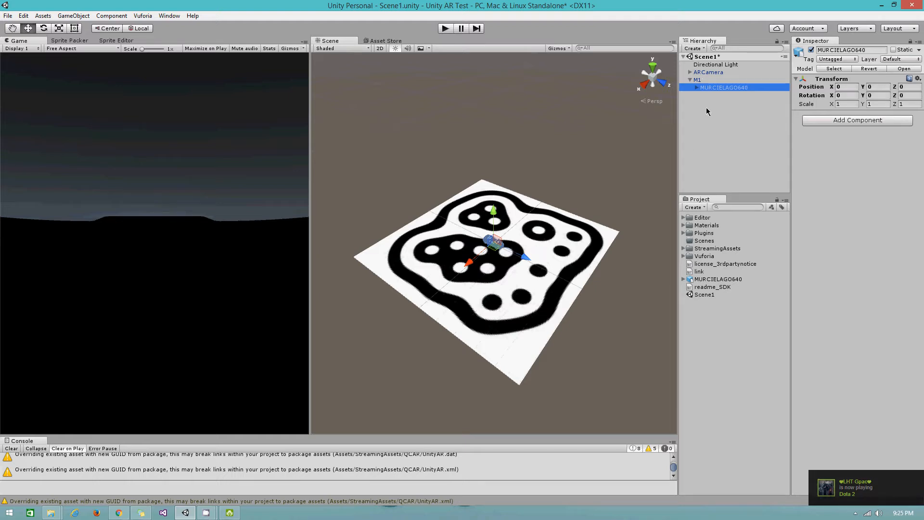
double_click(709, 87)
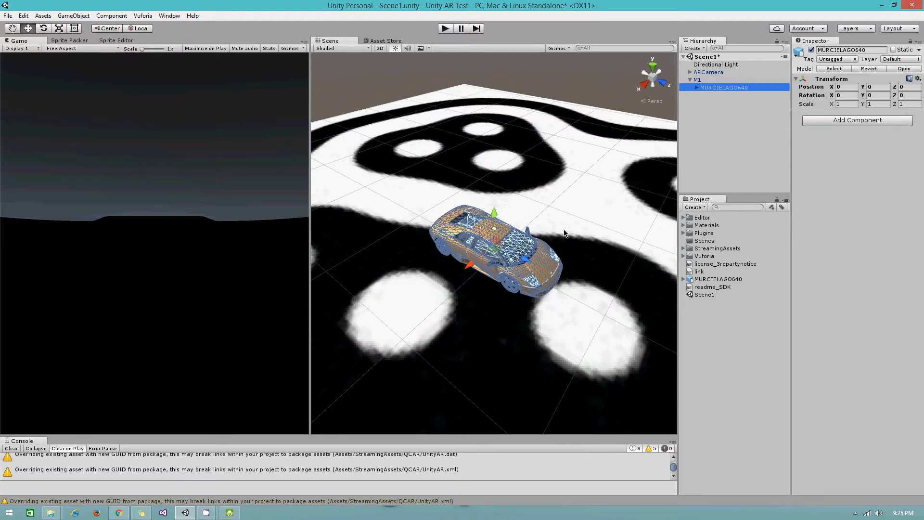
scroll(532, 263, down, 2)
scroll(532, 262, down, 10)
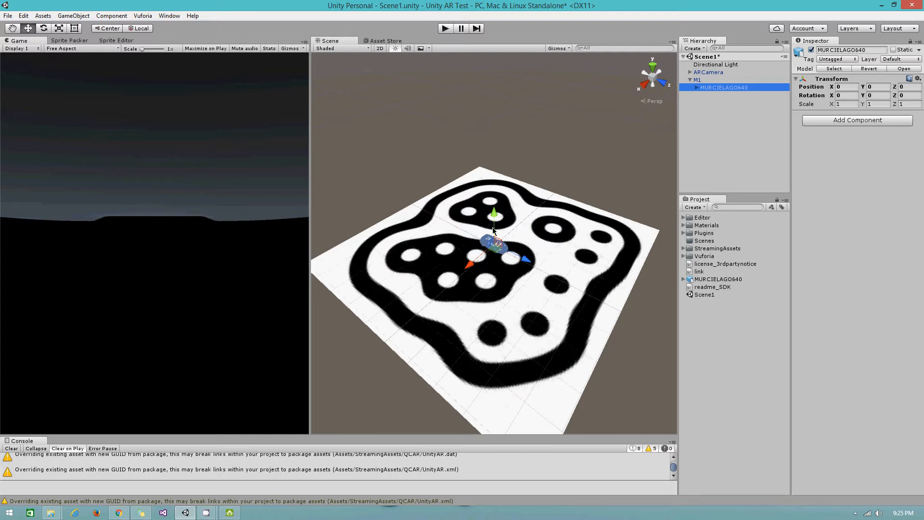
scroll(508, 283, up, 3)
scroll(507, 281, up, 1)
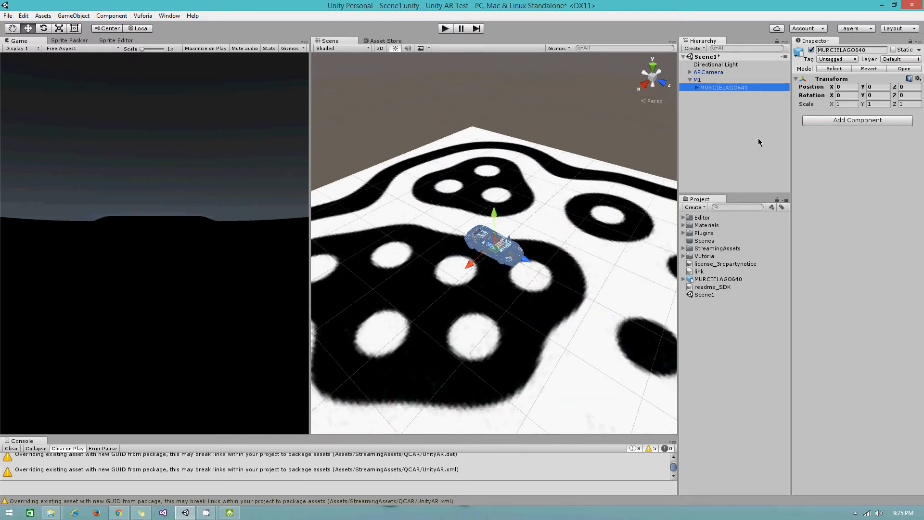
- Try MURCIELAGO640 scale values of 15, then 20 on X, Y and Z
click(841, 106)
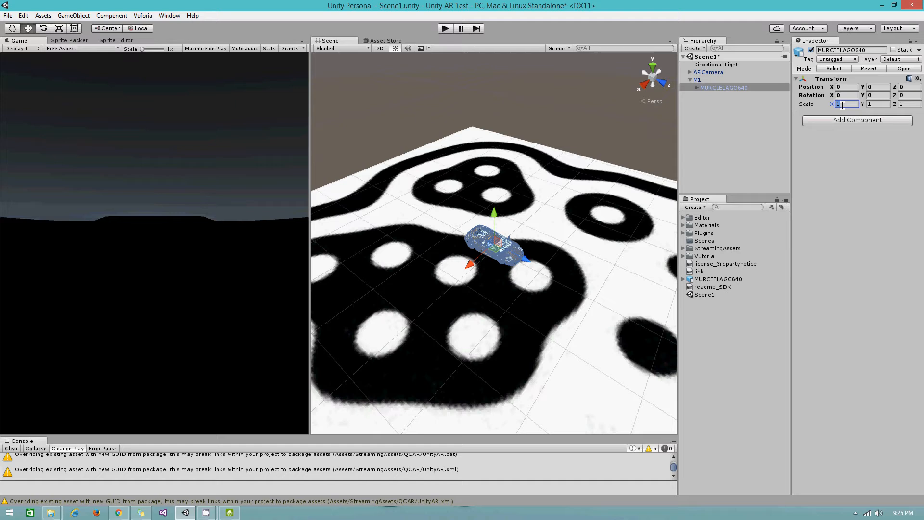
text(15)
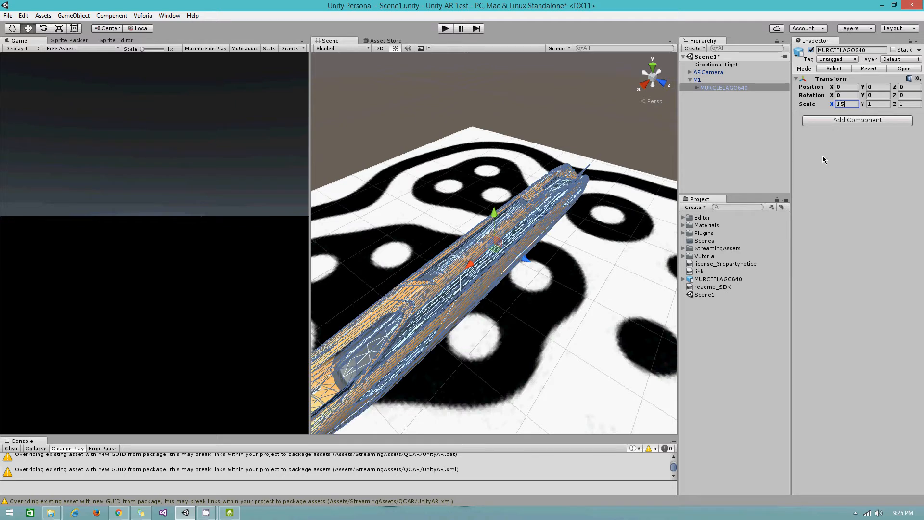
scroll(559, 298, down, 3)
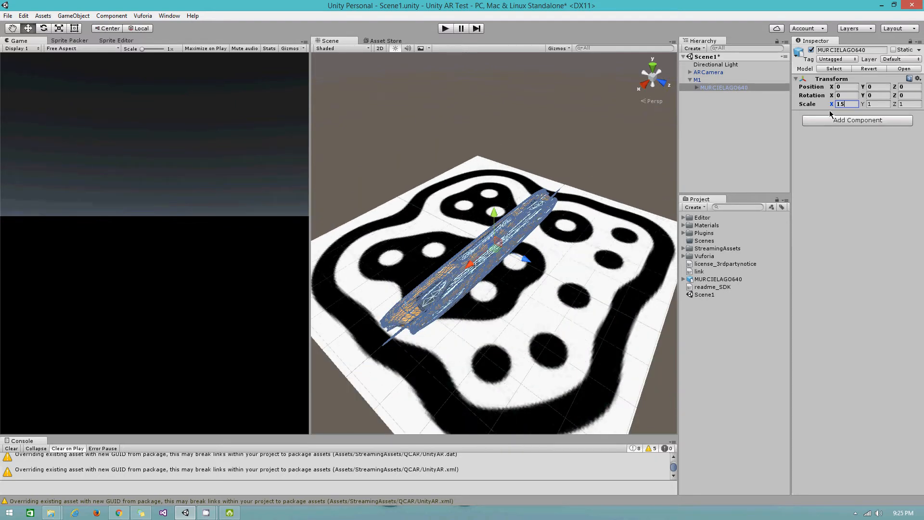
drag(849, 103, 824, 101)
text(20)
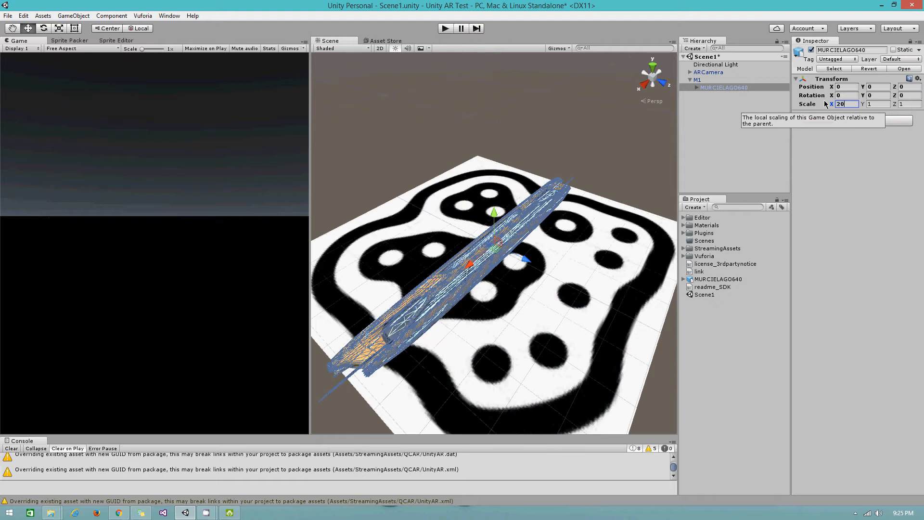
click(880, 104)
text(20)
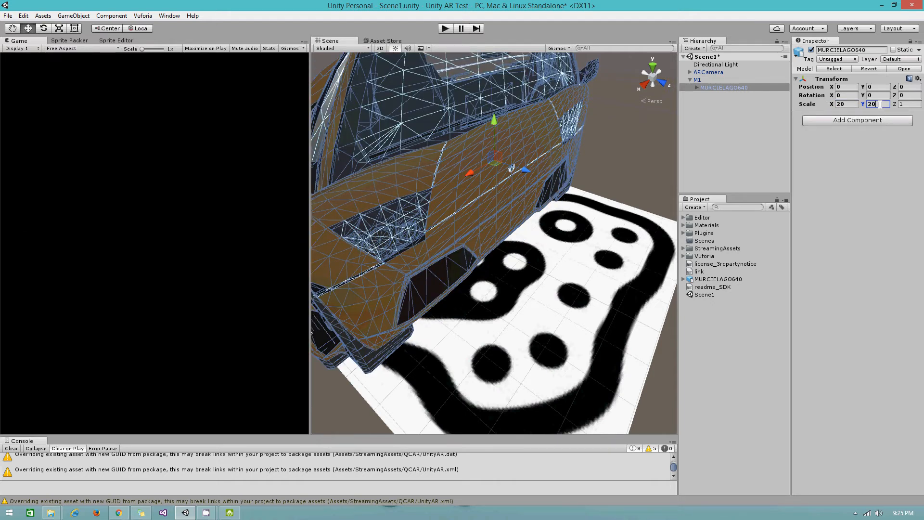
key(Tab)
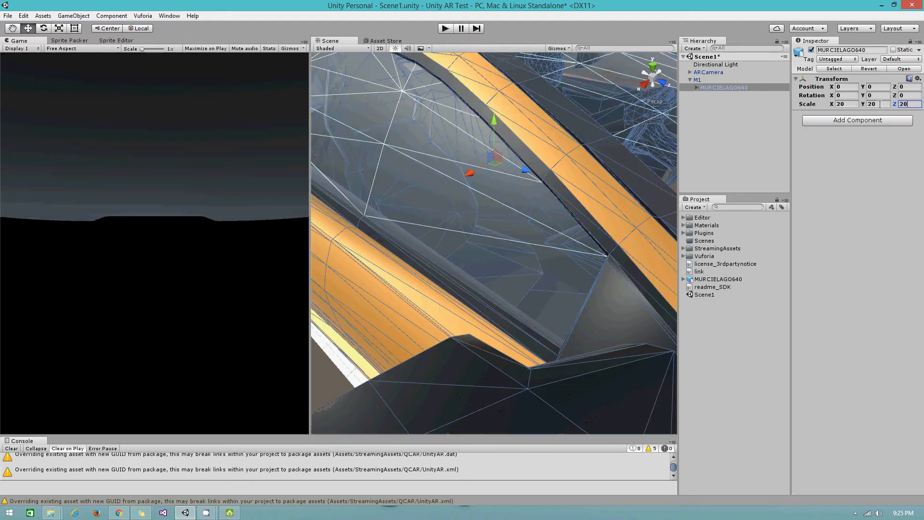
text(20)
scroll(491, 215, down, 7)
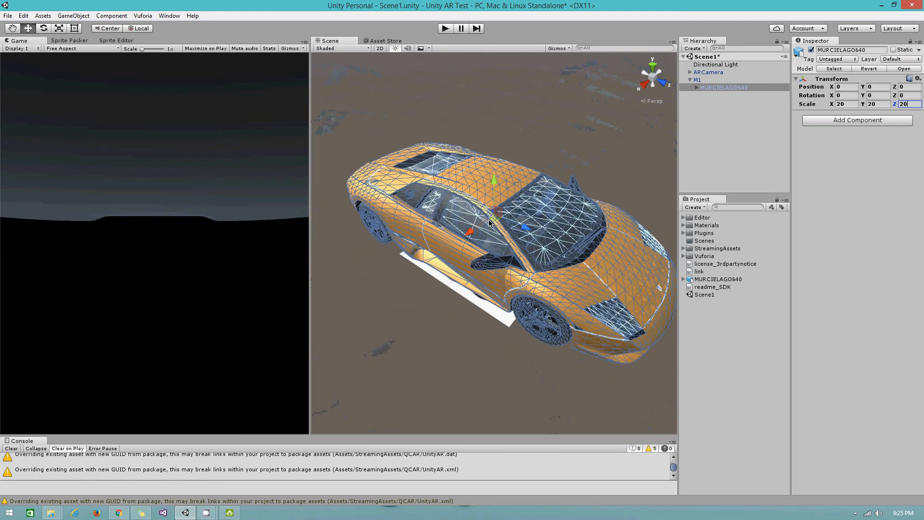
scroll(490, 219, up, 8)
scroll(489, 223, down, 2)
- Bring the car's X and Y scale down through 18 to 16
click(849, 107)
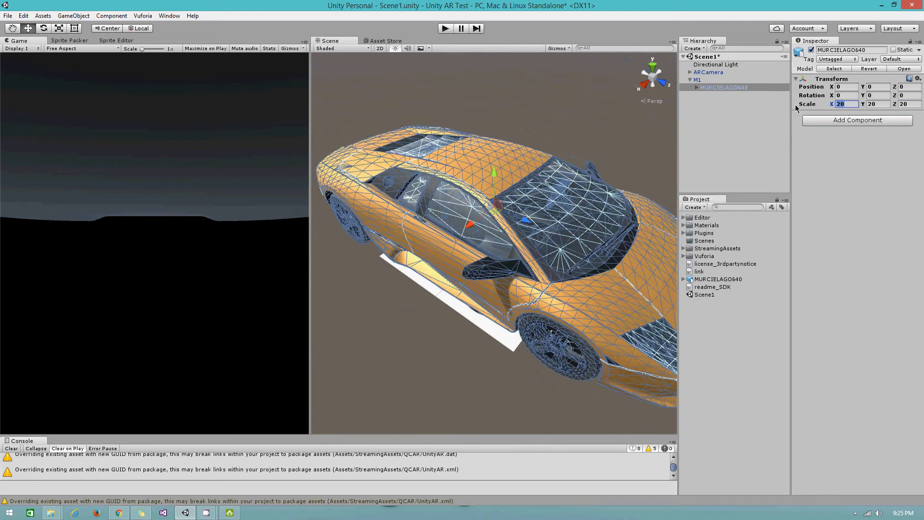
text(18)
key(Tab)
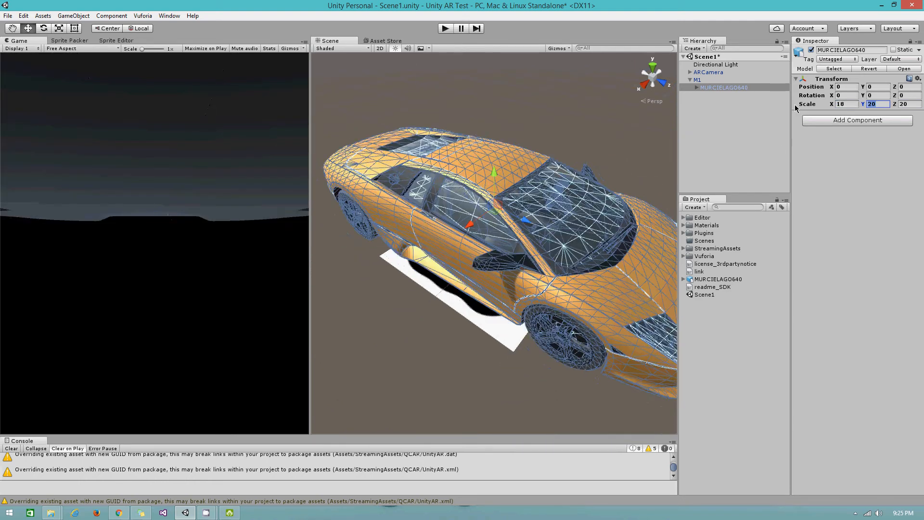
text(18)
click(847, 103)
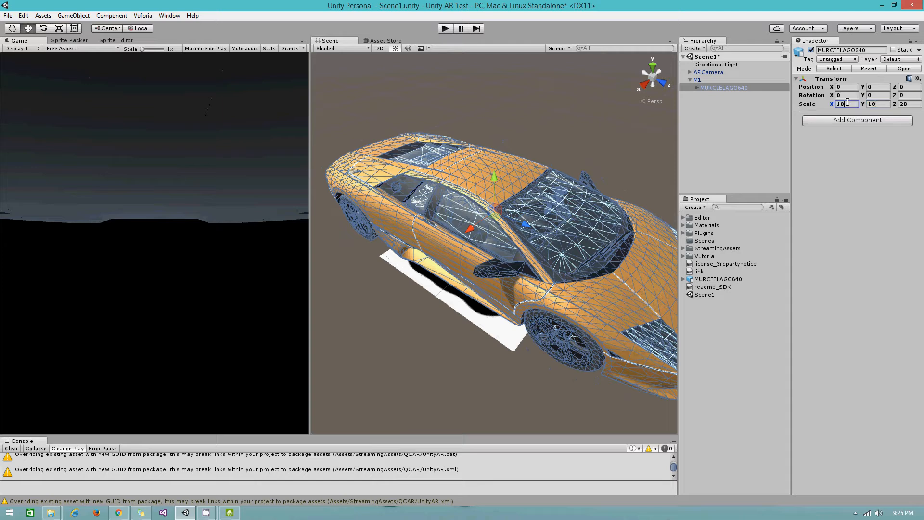
text(16)
key(Tab)
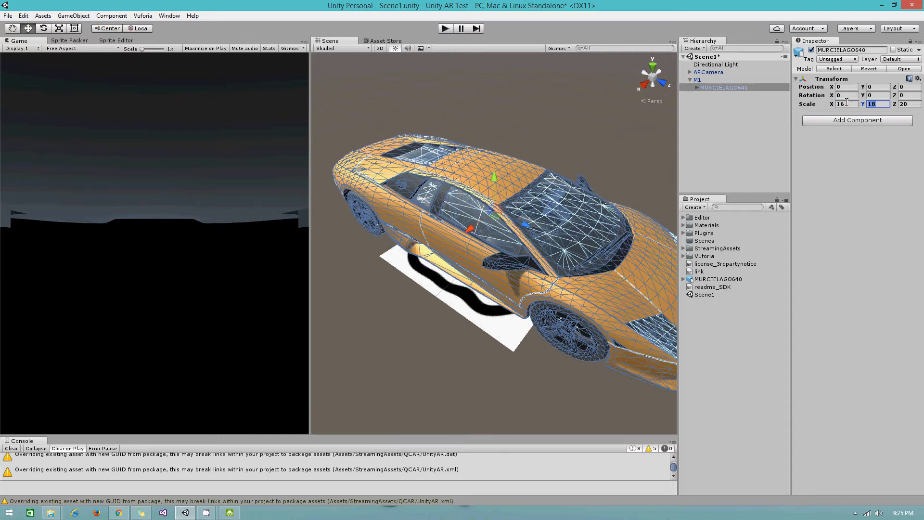
text(16)
key(Tab)
- Set the Z scale to 16 and orbit the Scene view to inspect the enlarged car
text(16)
middle_drag(476, 235, 384, 263)
drag(517, 226, 461, 302)
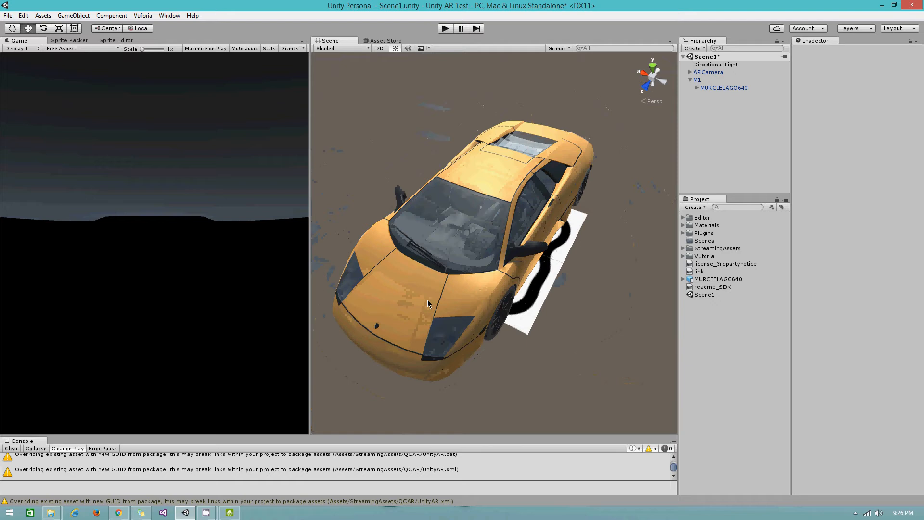
right_drag(385, 268, 544, 265)
middle_drag(409, 270, 579, 255)
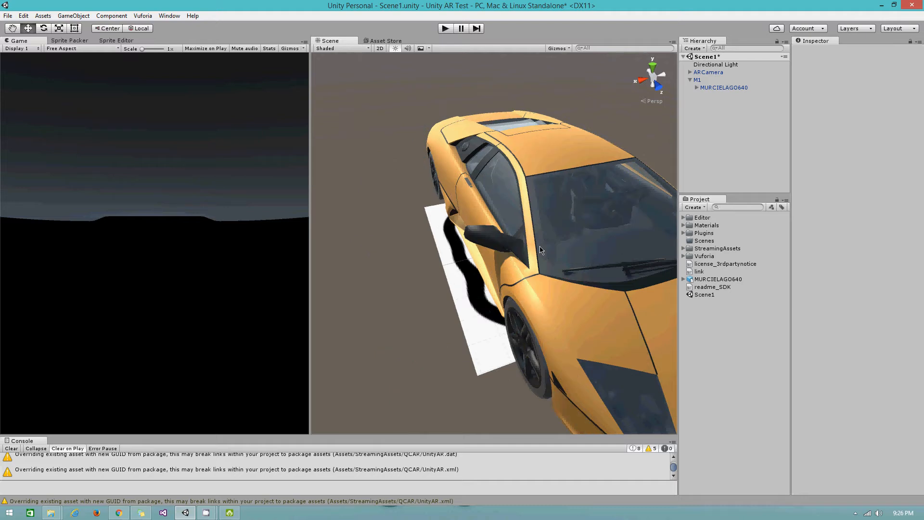
scroll(515, 225, down, 2)
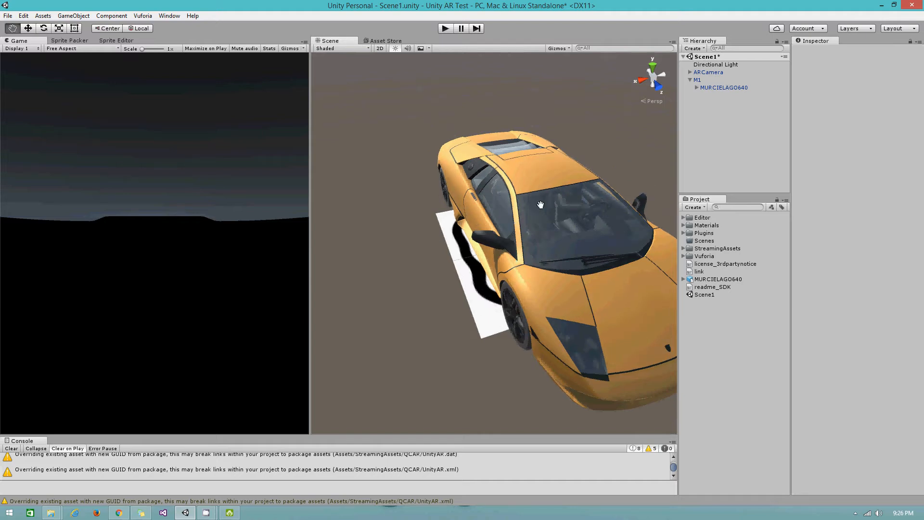
middle_drag(544, 200, 489, 232)
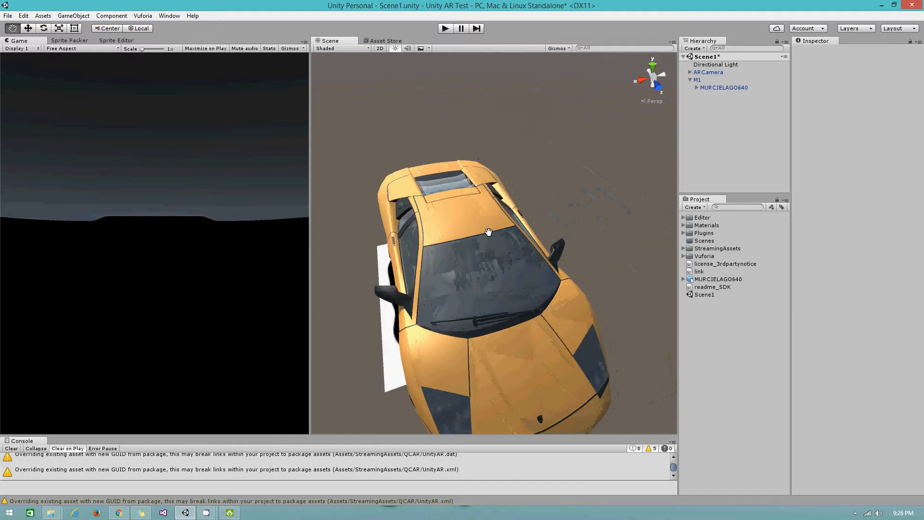
- Select MURCIELAGO640 and save Scene1 with Ctrl+S
click(719, 88)
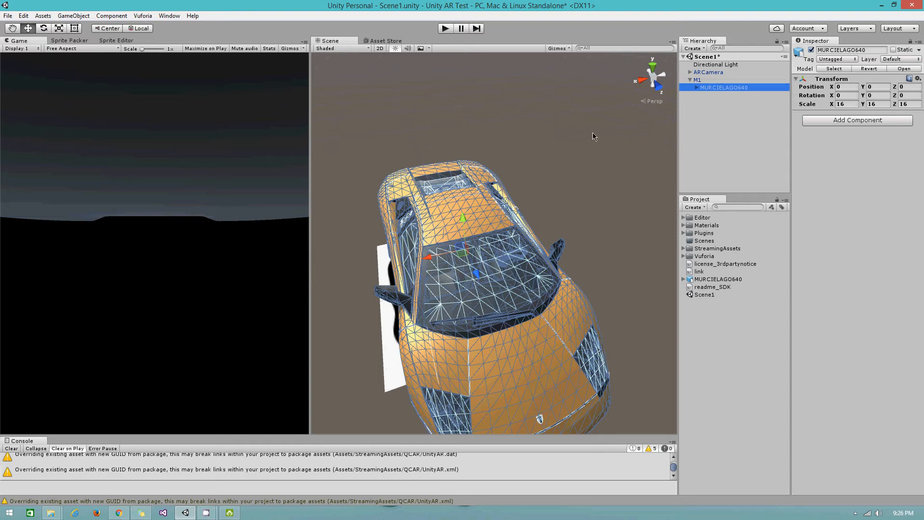
click(558, 38)
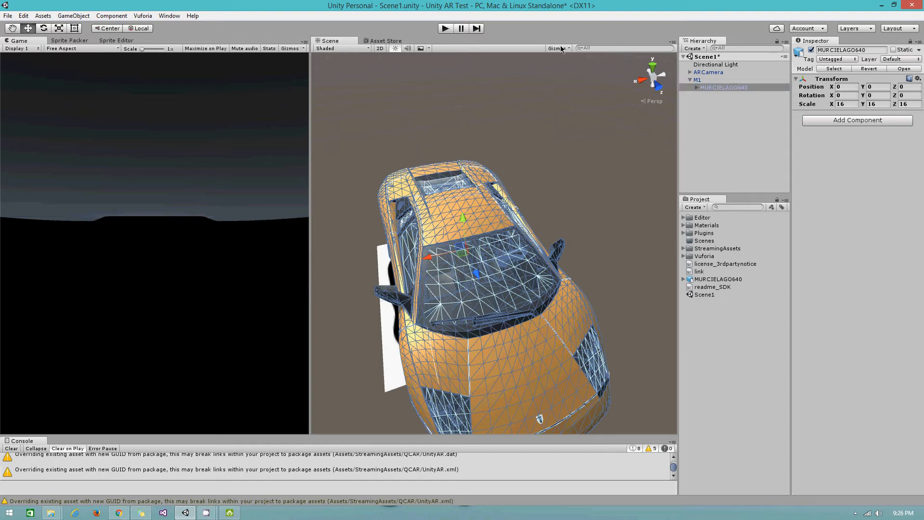
key(ctrl+s)
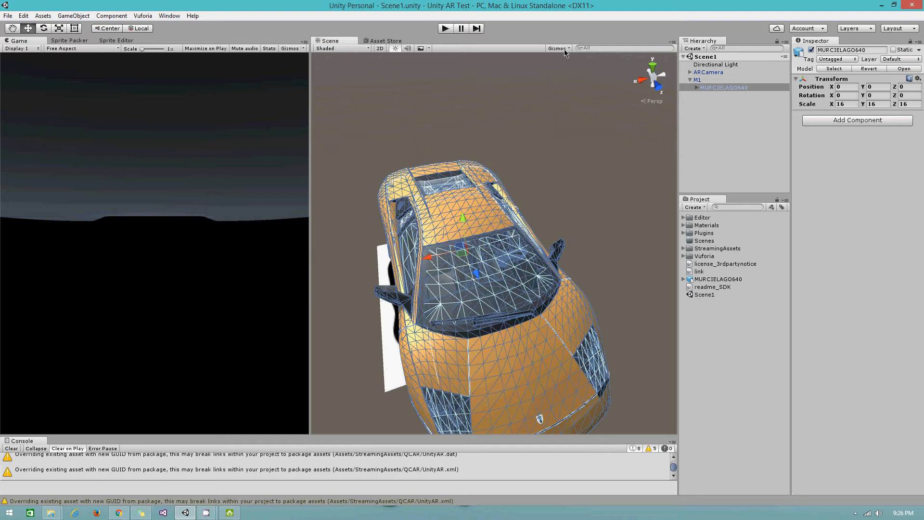
- In Build Settings, choose Android as the platform and start the build
click(6, 16)
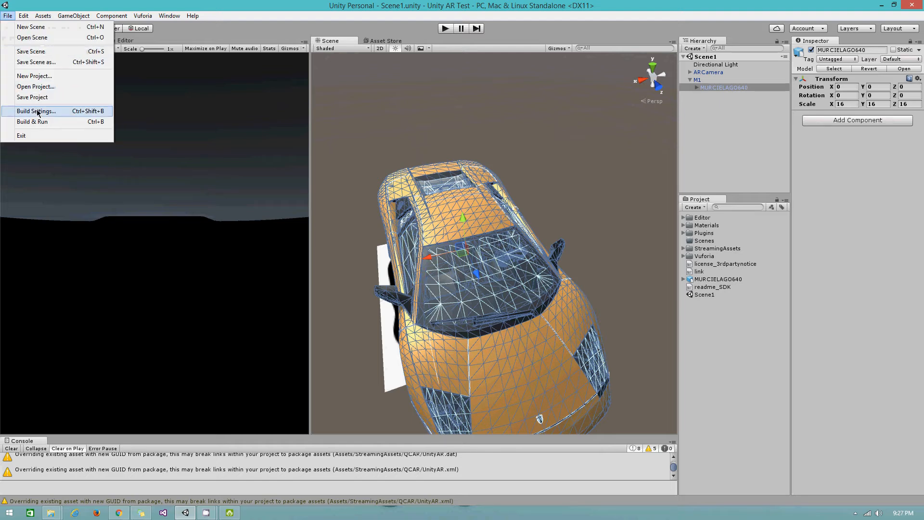
click(38, 111)
click(333, 355)
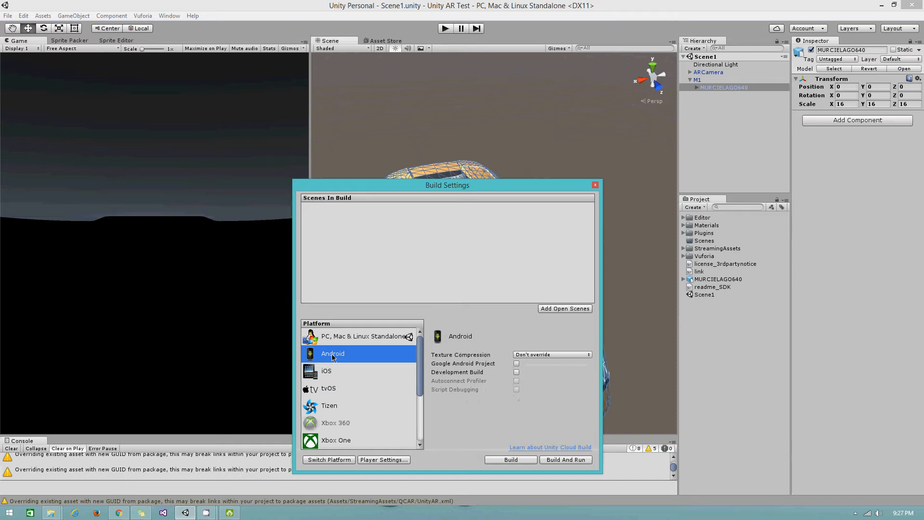
click(511, 459)
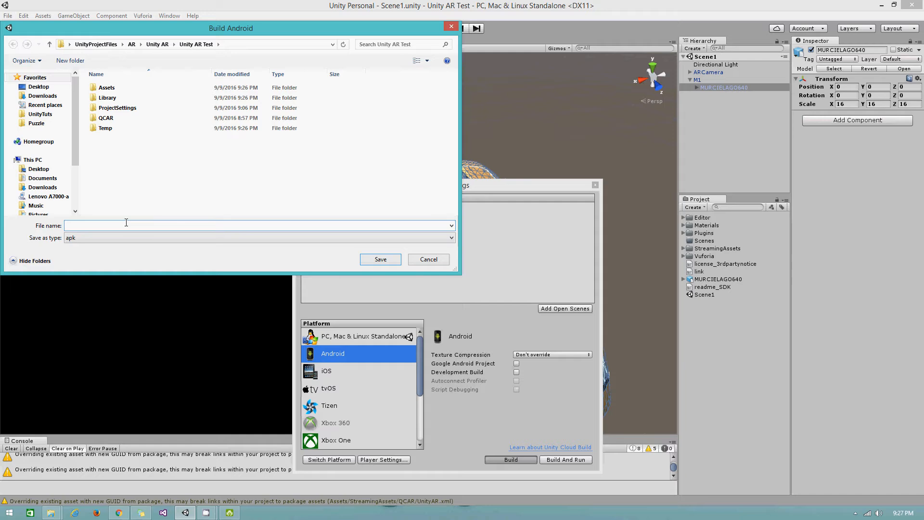
- Save the build as 'AR Tutorial' and dismiss the Bundle Identifier error
text(AR)
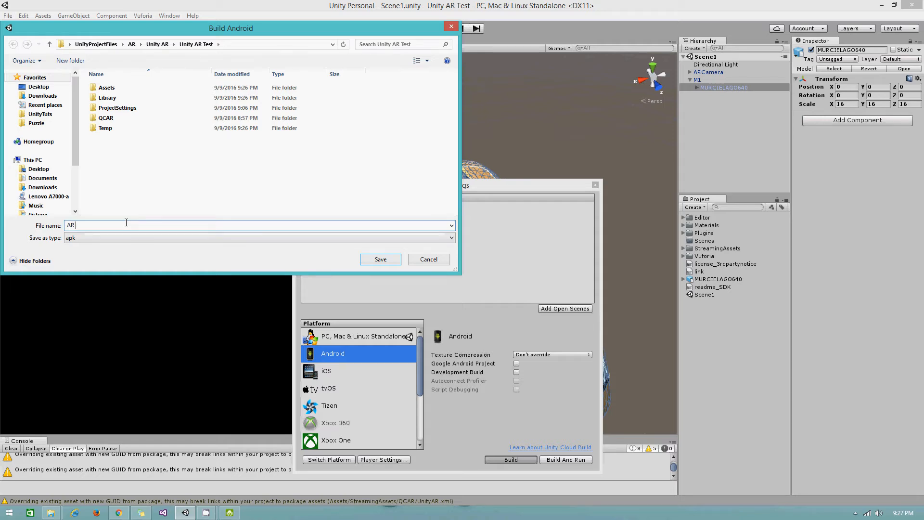
text( Tut)
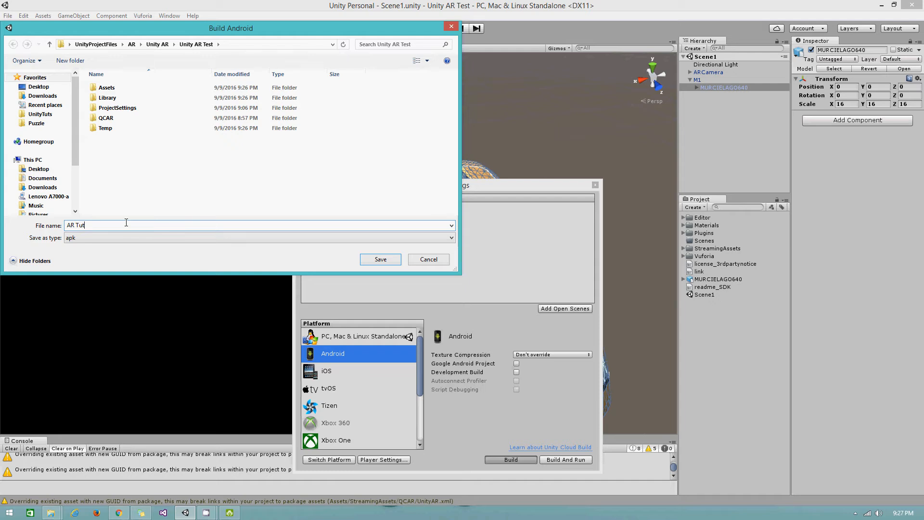
text(orial)
click(380, 259)
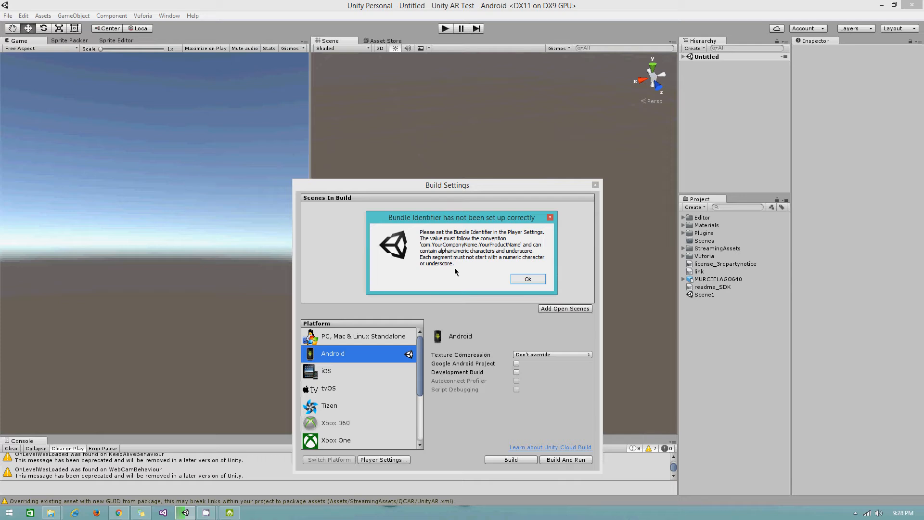
click(518, 278)
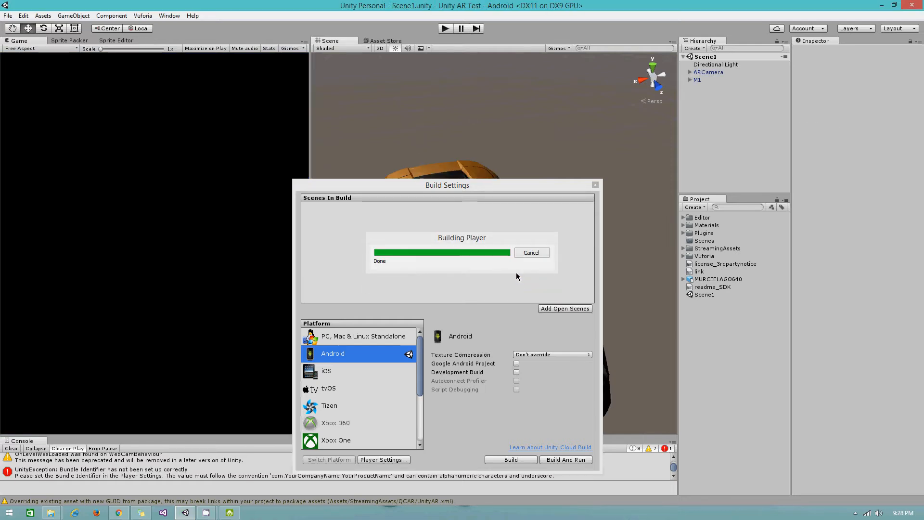
- Return to Unity, expand Android Other Settings in Player Settings, and widen the Inspector
key(super+e)
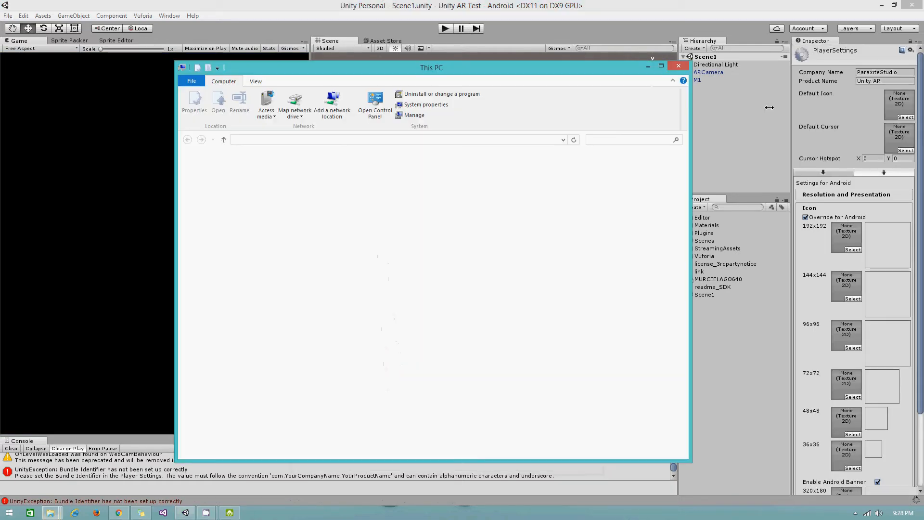
click(679, 66)
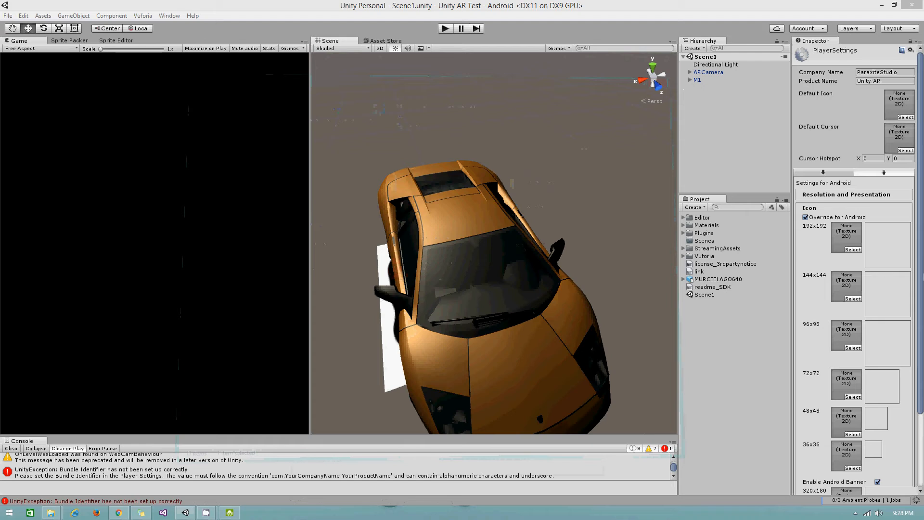
click(864, 208)
scroll(865, 208, down, 3)
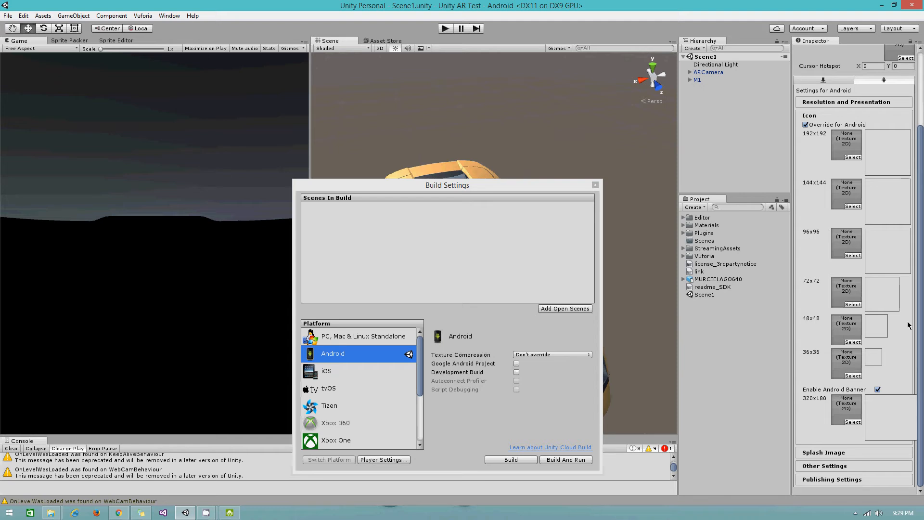
click(840, 465)
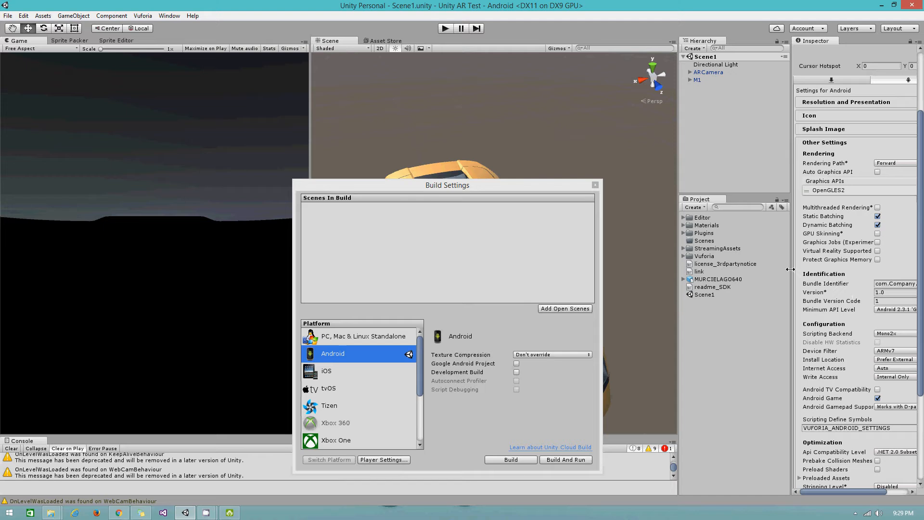
drag(790, 269, 639, 267)
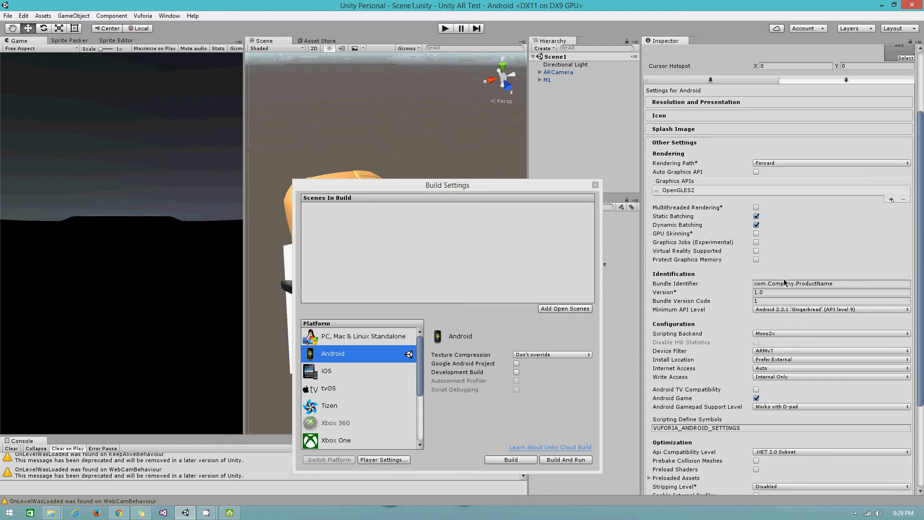
- Change the Bundle Identifier to com.ParaxiteStudio.ARTutorial, correcting the 'ParakiteStudio' typo
double_click(758, 283)
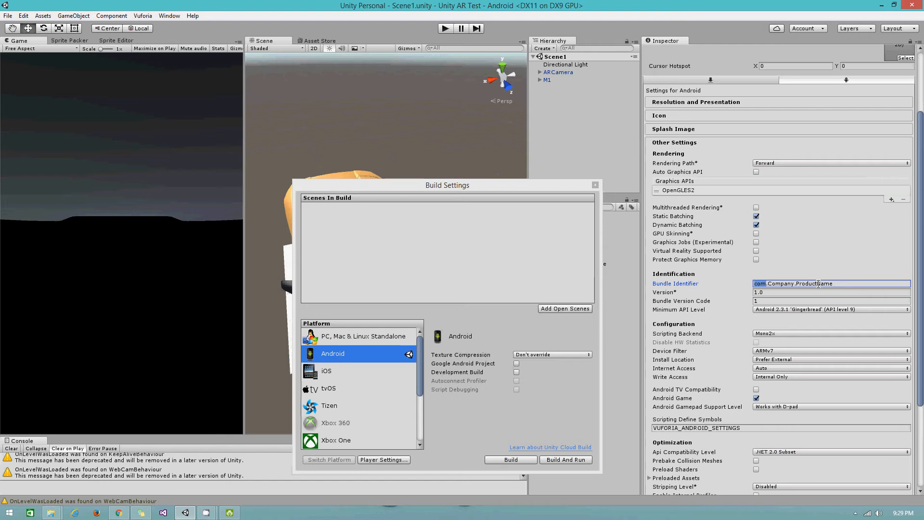
double_click(781, 283)
text(ParakiteStudio)
click(781, 284)
key(BackSpace)
text(x)
double_click(830, 284)
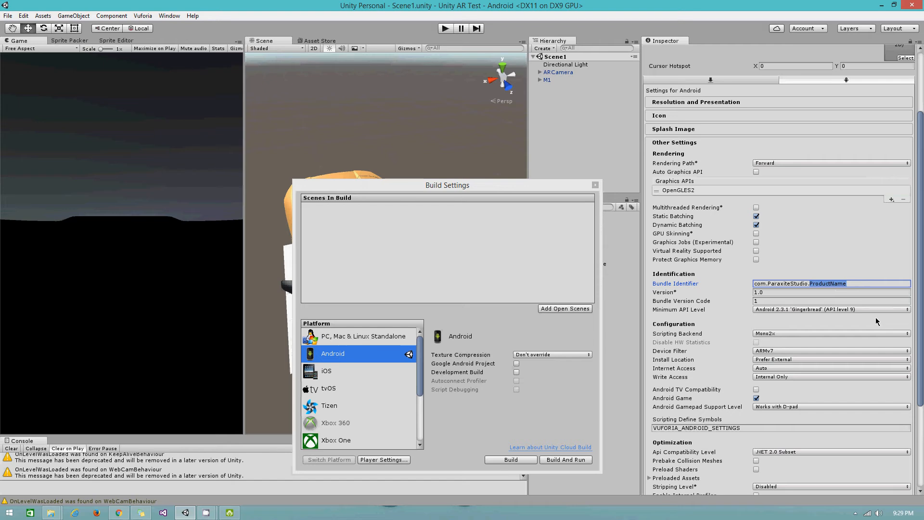
text(ARTutorial)
click(813, 309)
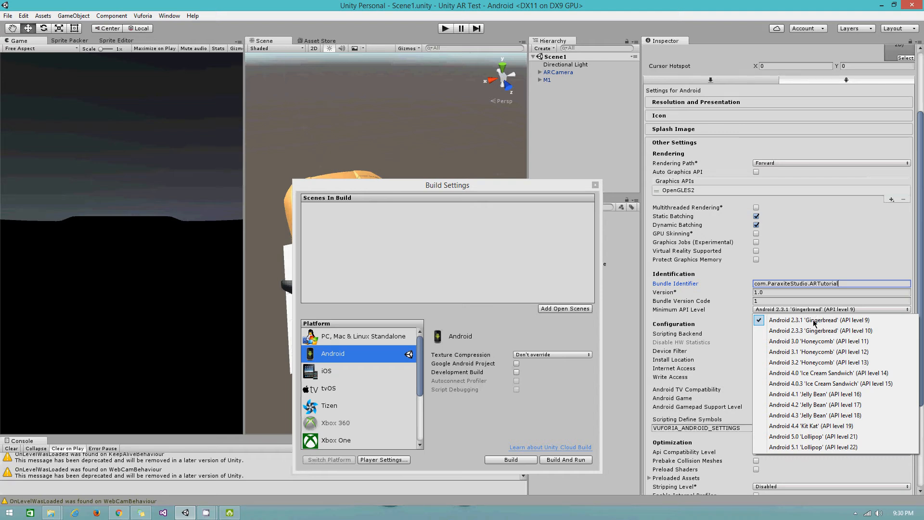
- Set the Android Minimum API Level to Android 4.0 'Ice Cream Sandwich' (API level 14)
click(776, 375)
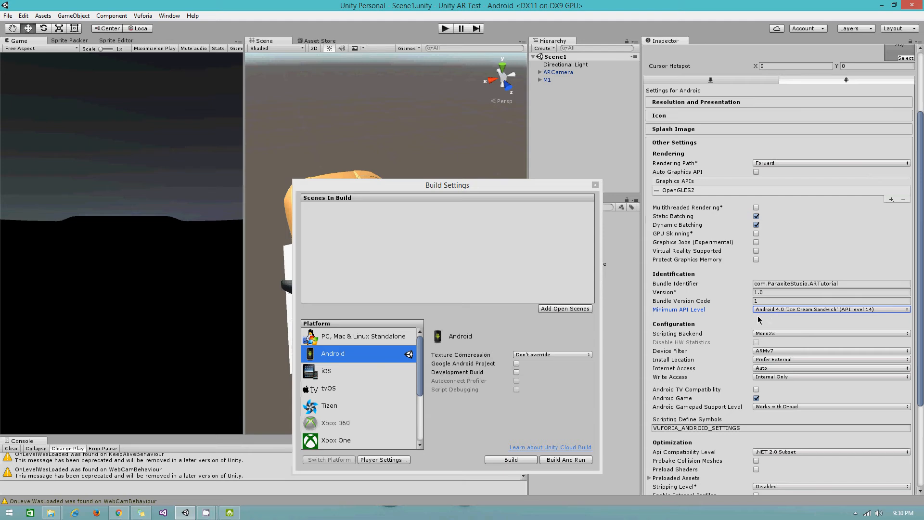
- Build the Android app as AR Tutorial.apk in the Unity AR Test project folder
click(498, 461)
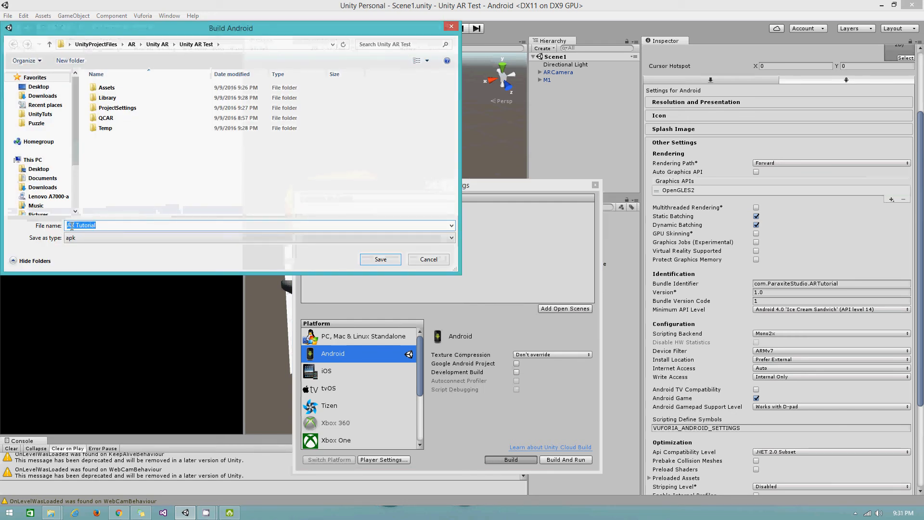
click(372, 262)
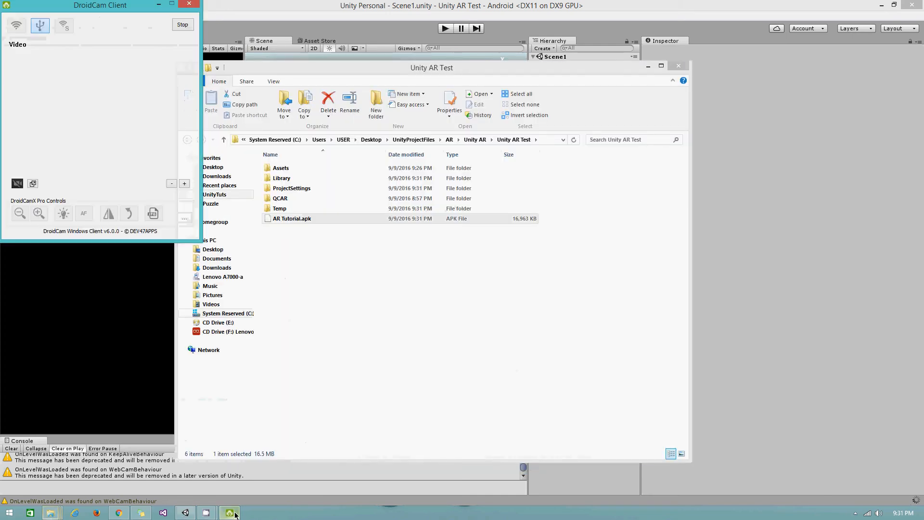
- Minimize the DroidCam client and close the Unity AR Test Explorer window
click(229, 513)
click(229, 513)
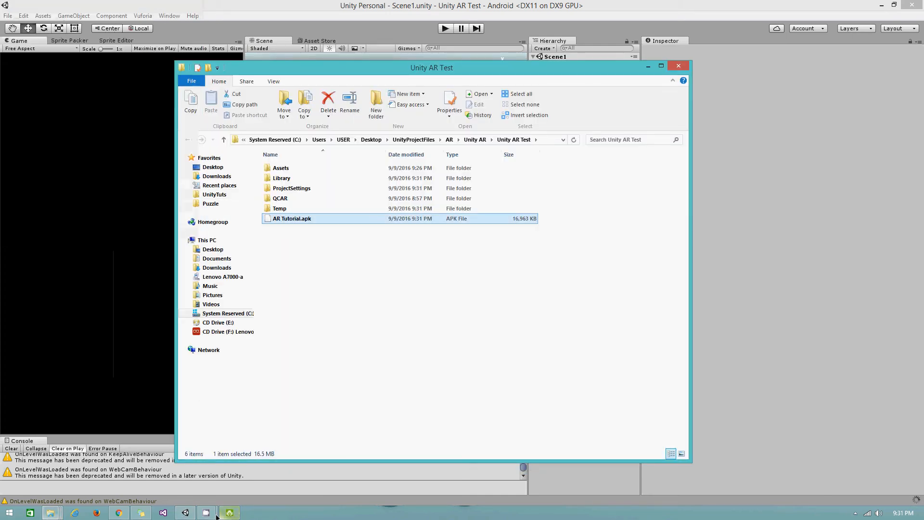
mouse_move(206, 512)
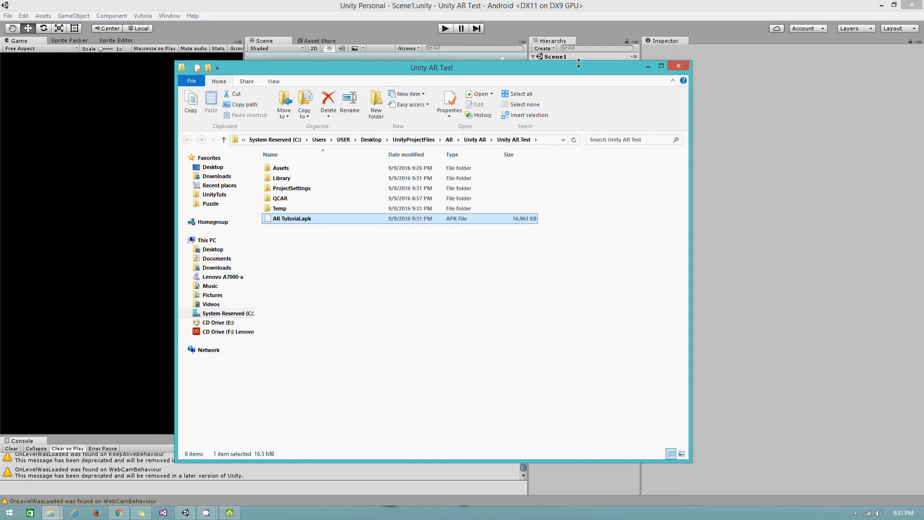
click(678, 66)
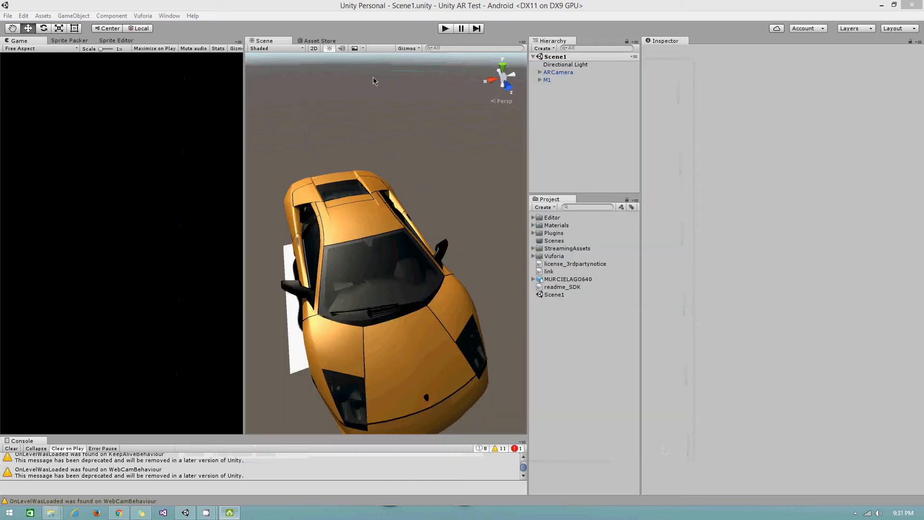
- Reopen Build Settings to show the Android Player Settings in the Inspector, then close Build Settings
key(ctrl+shift+b)
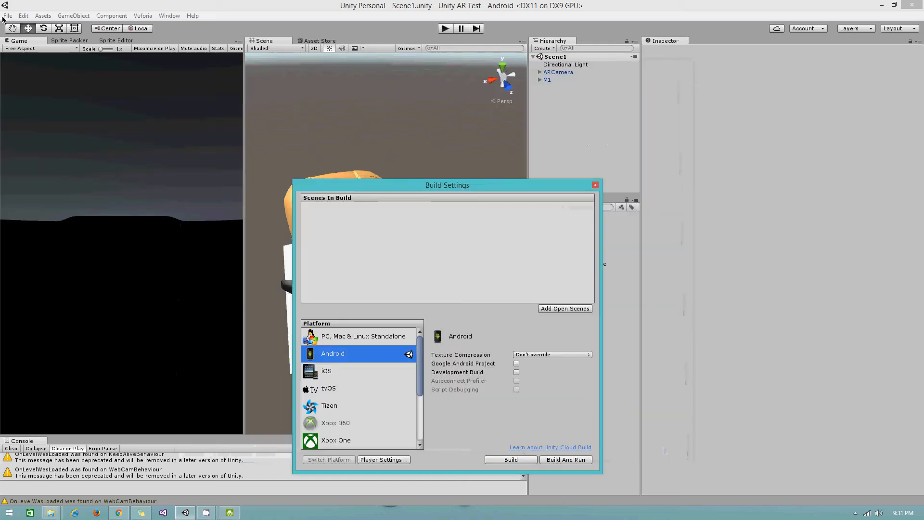
click(595, 185)
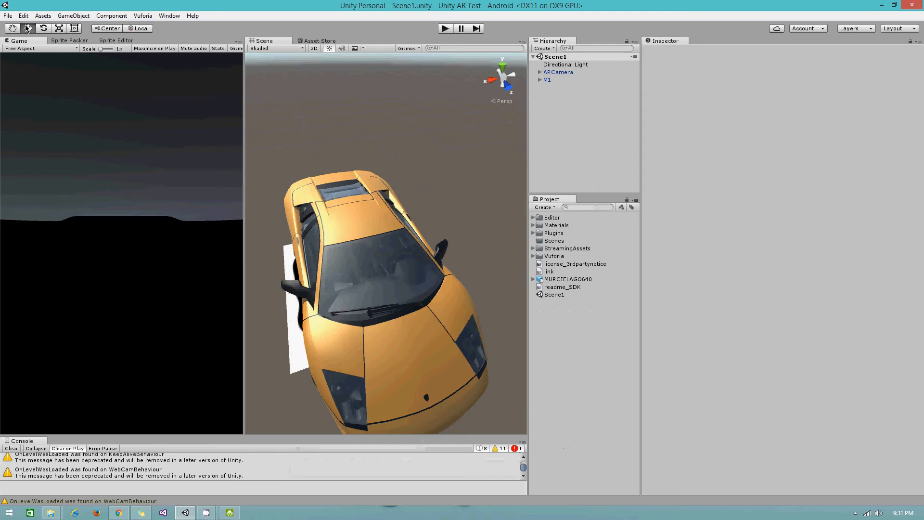
click(8, 15)
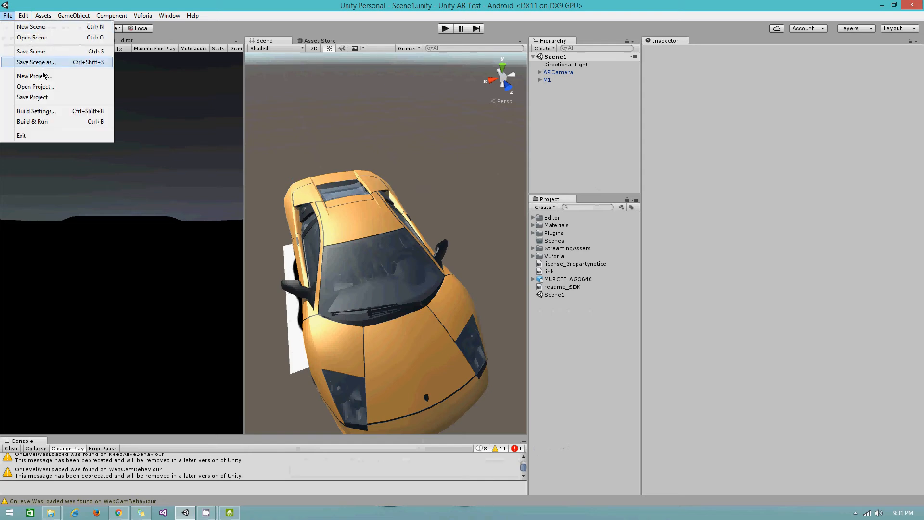
click(37, 111)
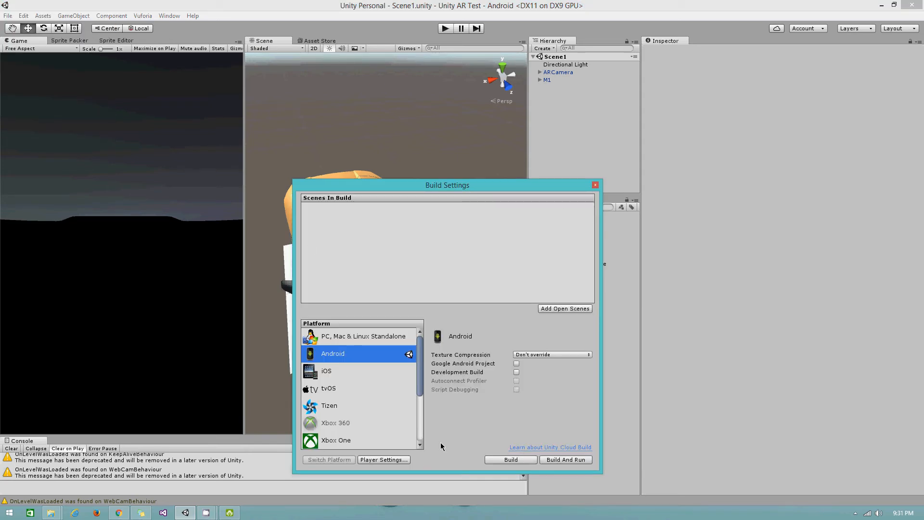
click(401, 459)
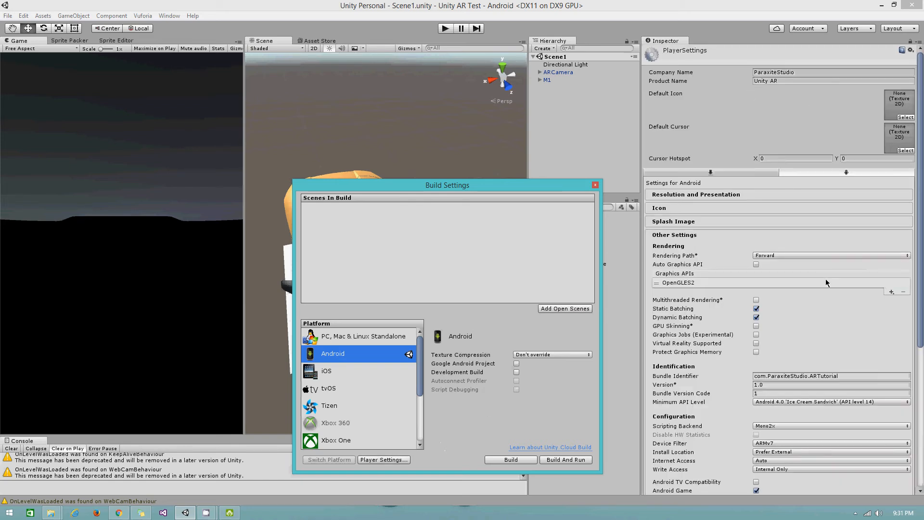
click(595, 186)
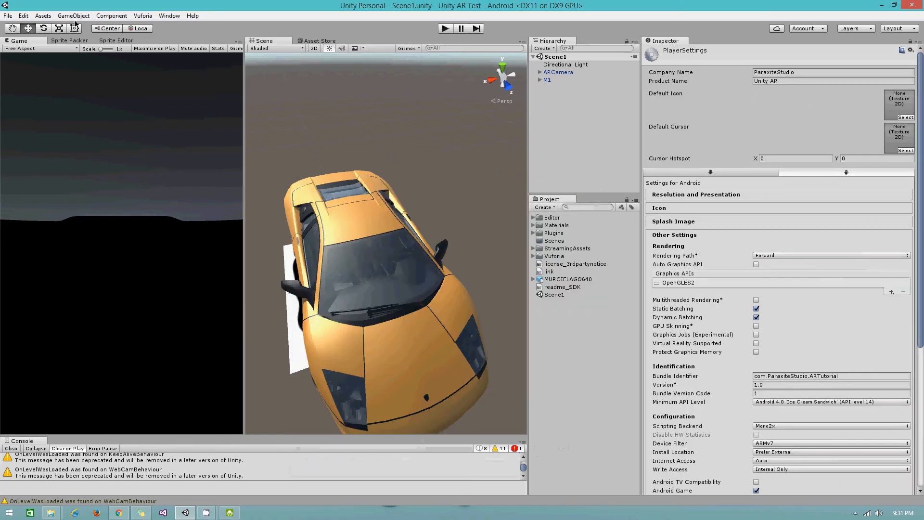
click(23, 16)
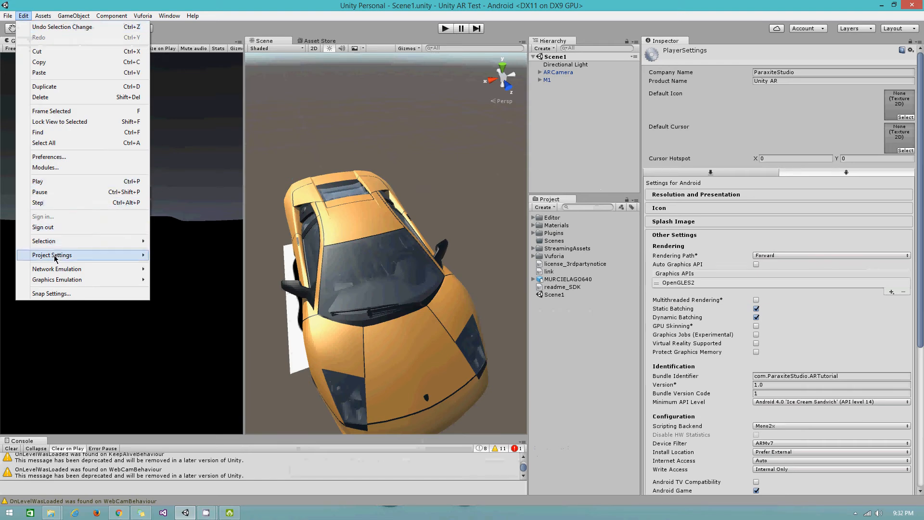
- Show Edit > Project Settings > Editor, with Unity Remote set to Any Android Device
mouse_move(55, 259)
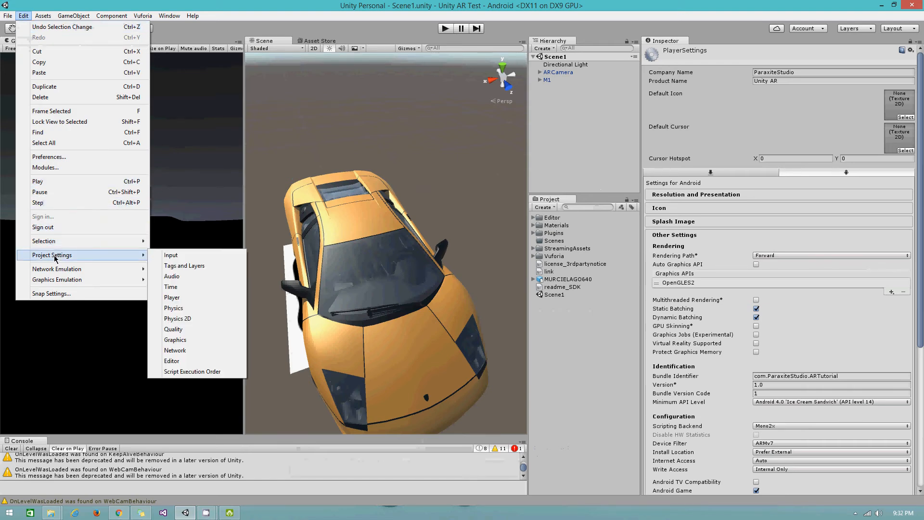
click(185, 362)
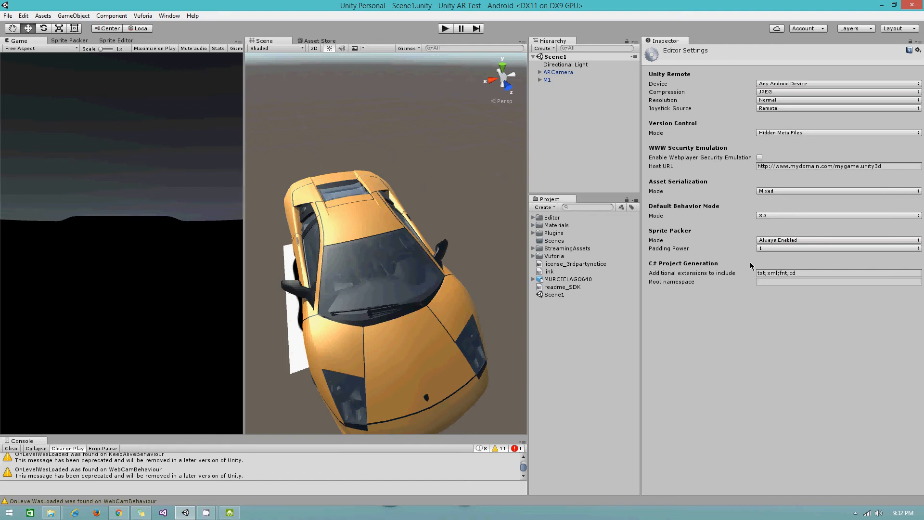
click(855, 513)
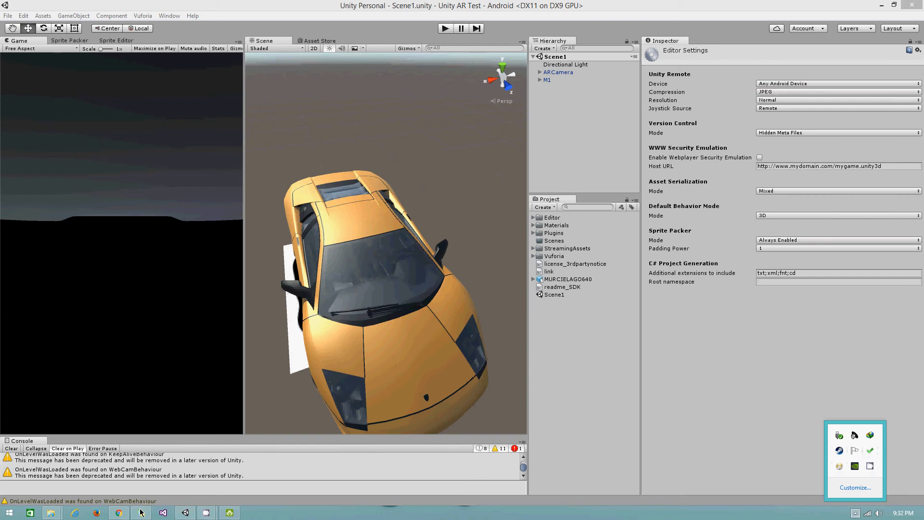
- Pause and resume the CamStudio recording, then bring the Unity editor back to the front
click(214, 517)
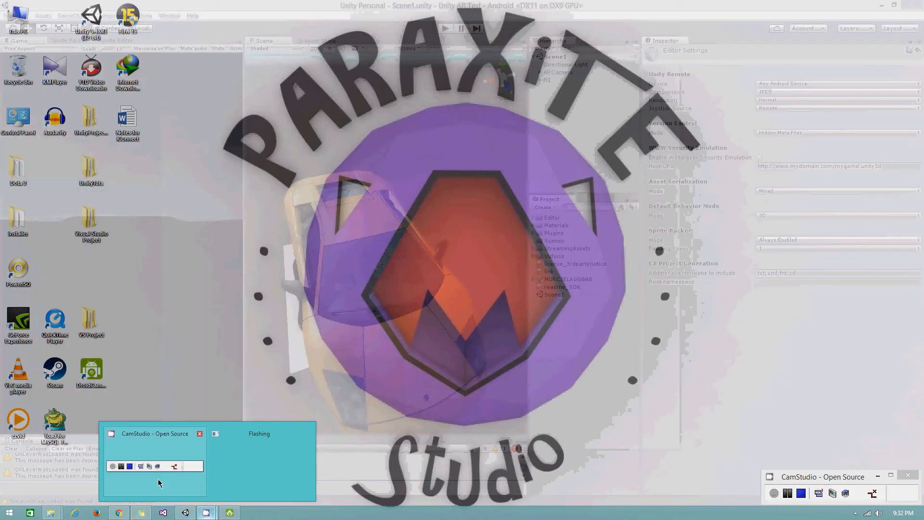
click(159, 483)
click(788, 493)
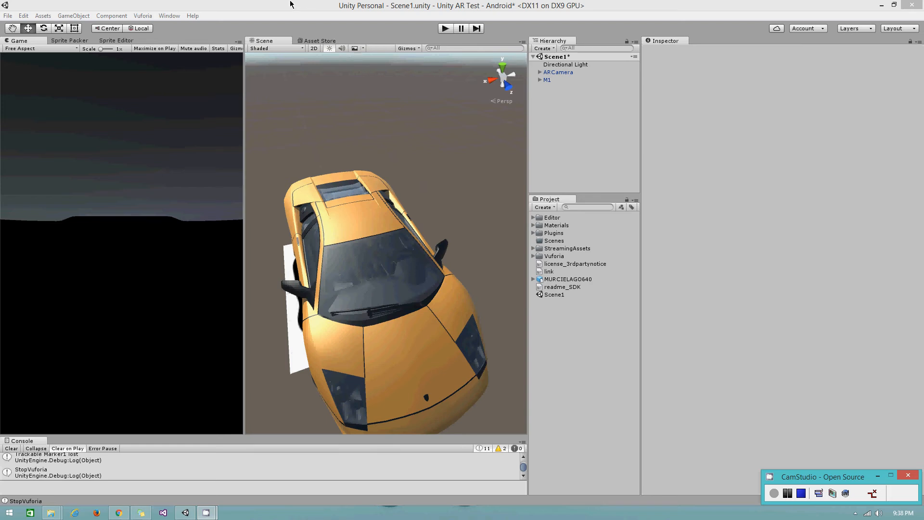
click(7, 16)
click(7, 16)
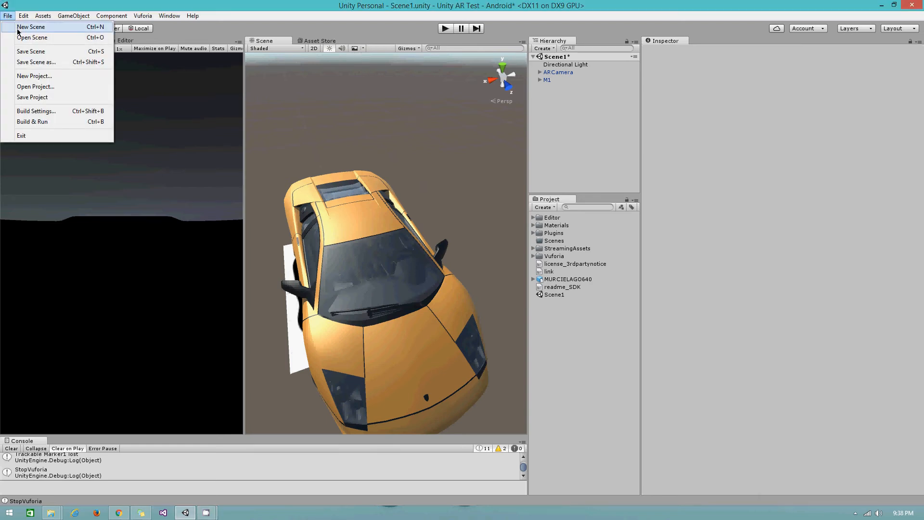
- Run File > Build & Run to build the APK and install it on the connected Android phone
click(39, 123)
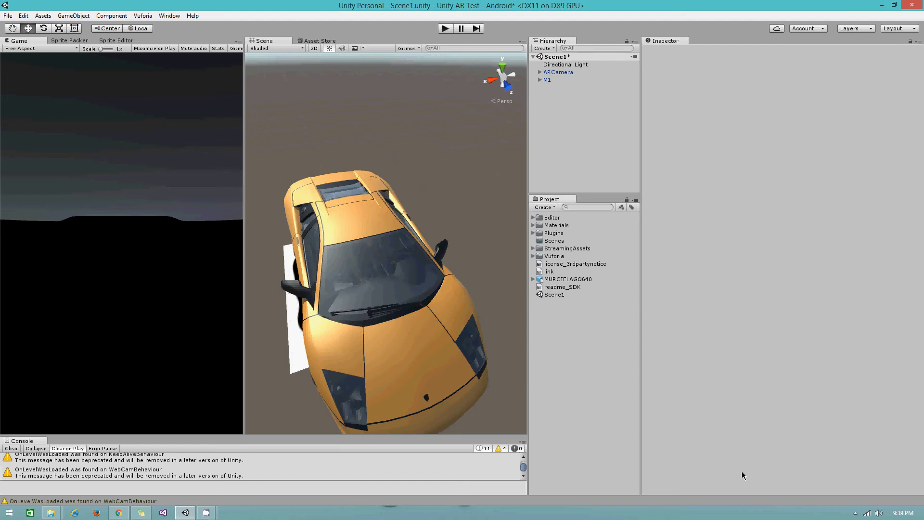
- On ARCamera, tick Load UnityAR Database and Activate, save the scene, and expand M1
click(546, 74)
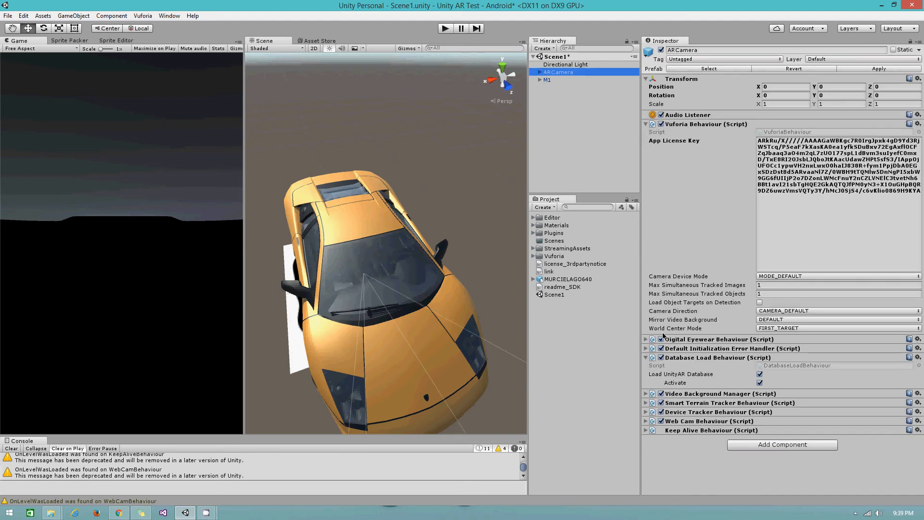
click(646, 357)
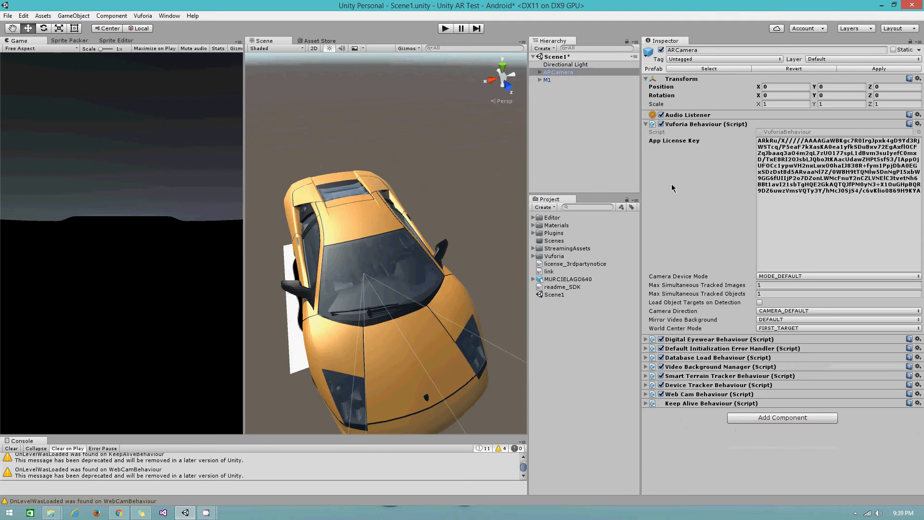
click(646, 358)
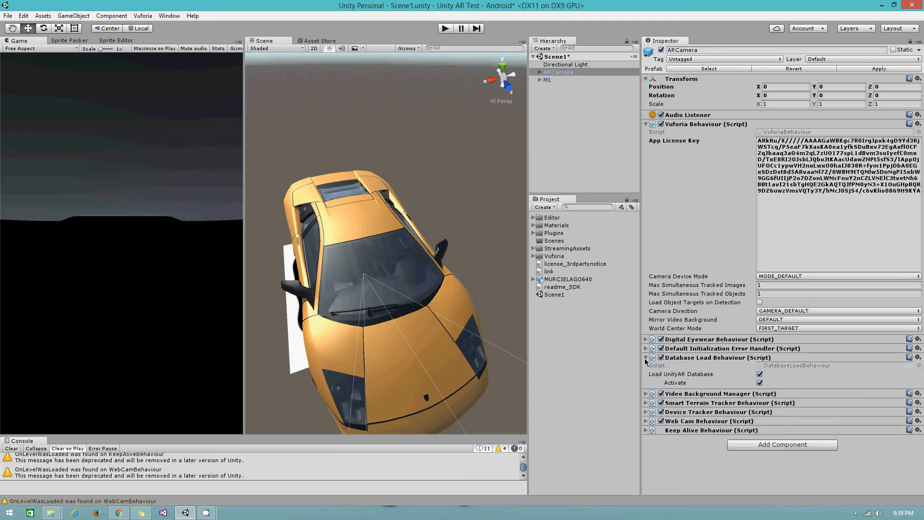
click(759, 375)
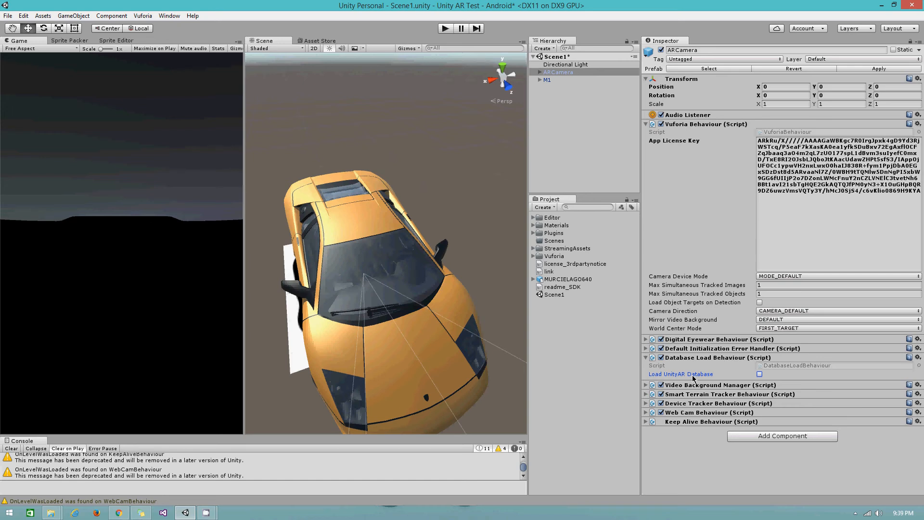
click(760, 374)
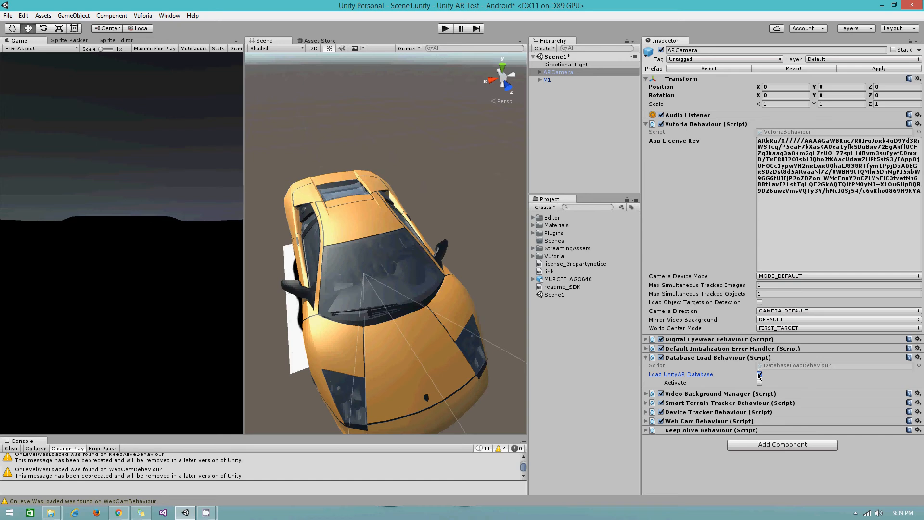
click(759, 382)
key(ctrl+s)
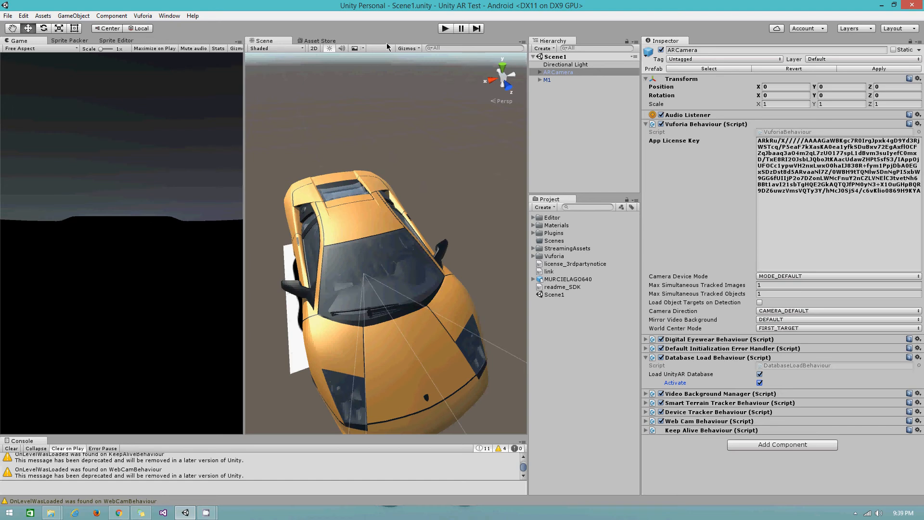
mouse_move(121, 516)
click(539, 80)
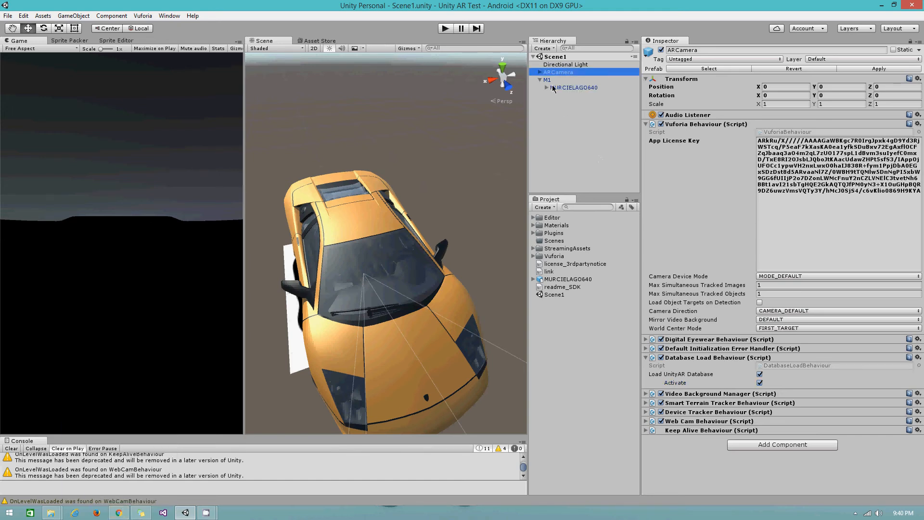
- Select MURCIELAGO640 under M1 and untick its active checkbox to hide the car
click(554, 88)
click(661, 50)
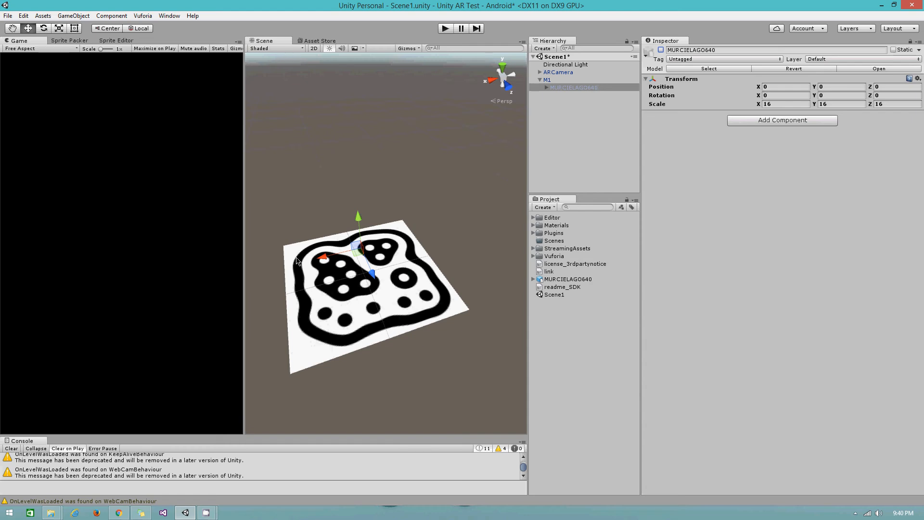
click(118, 513)
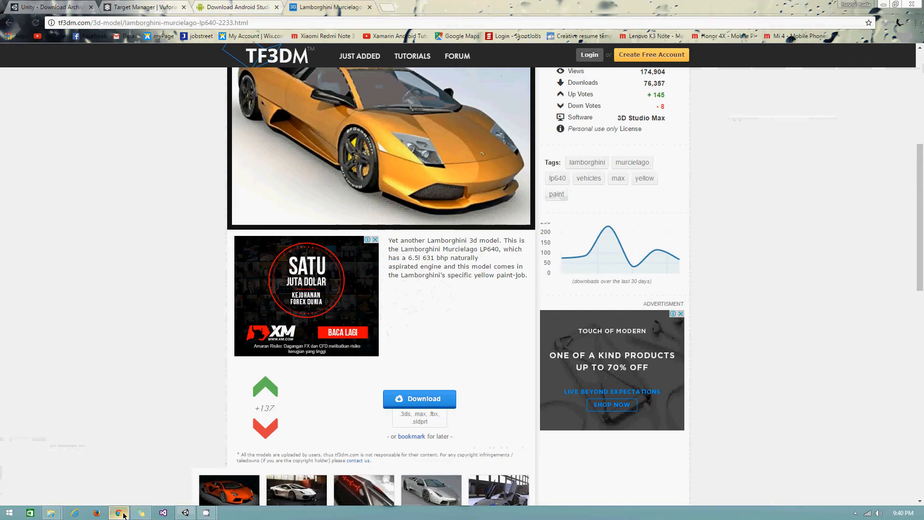
click(216, 6)
click(136, 5)
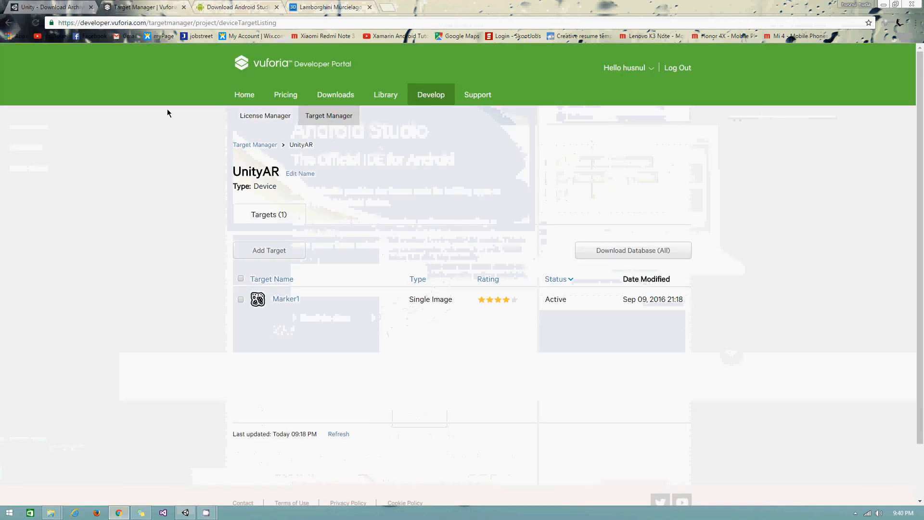
click(883, 4)
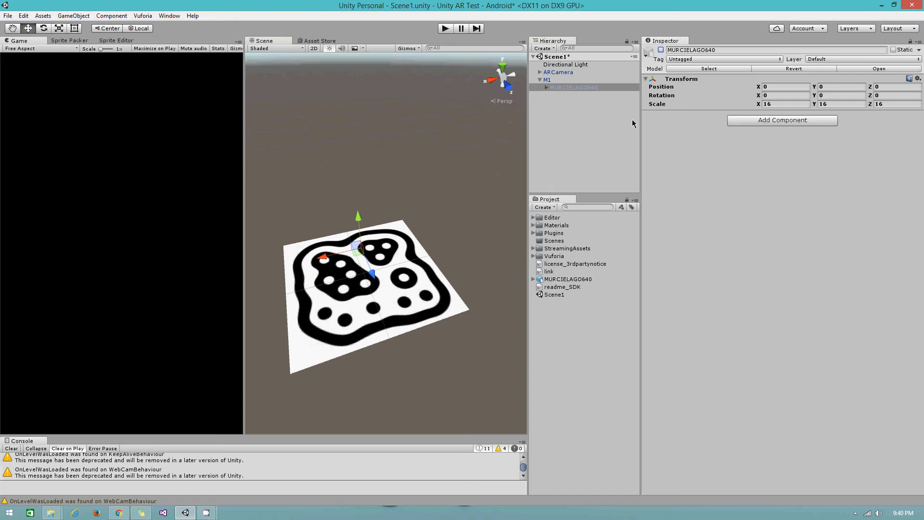
- Reactivate the MURCIELAGO640 car and run the AR scene in play mode
click(591, 85)
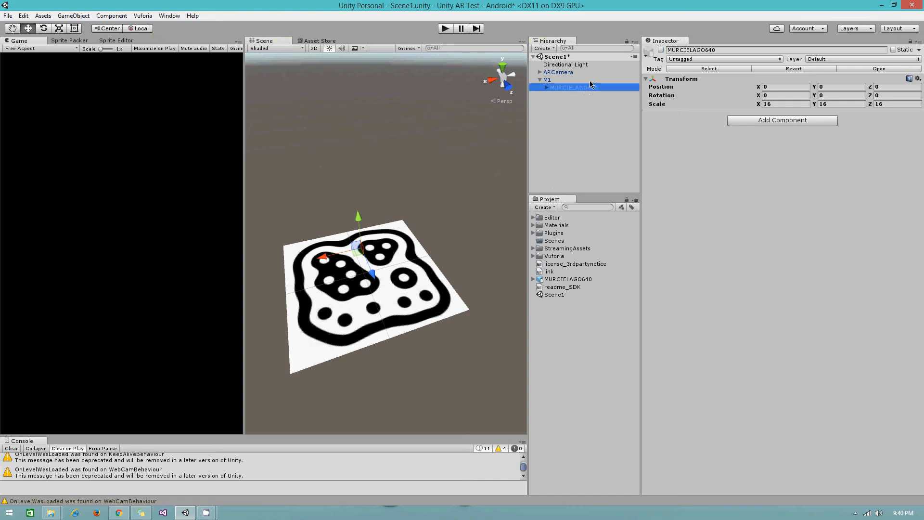
click(661, 50)
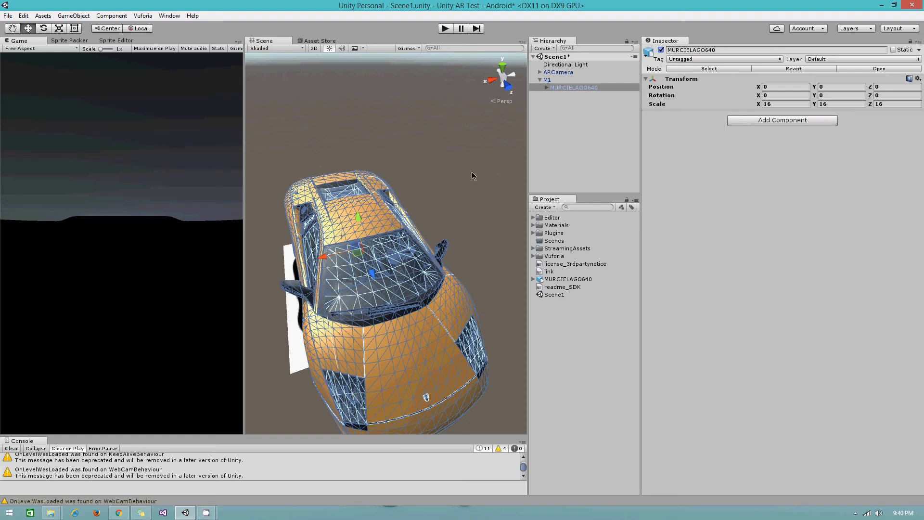
click(445, 29)
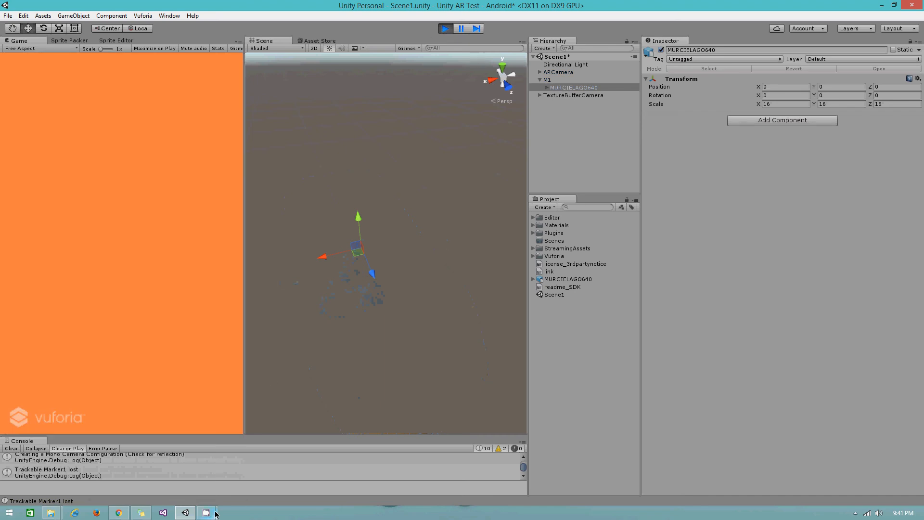
mouse_move(206, 512)
mouse_move(174, 481)
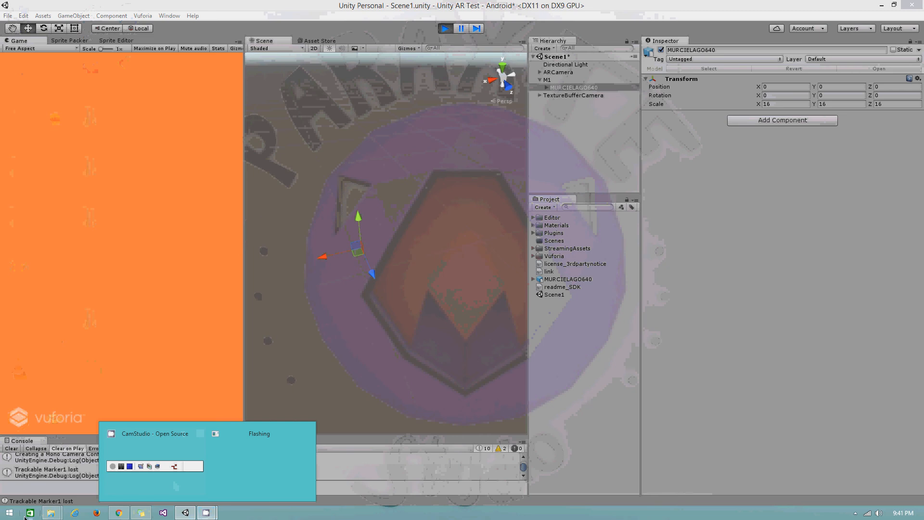
- Search 'droidcam' from the Windows Start screen and launch DroidCam Client
key(super)
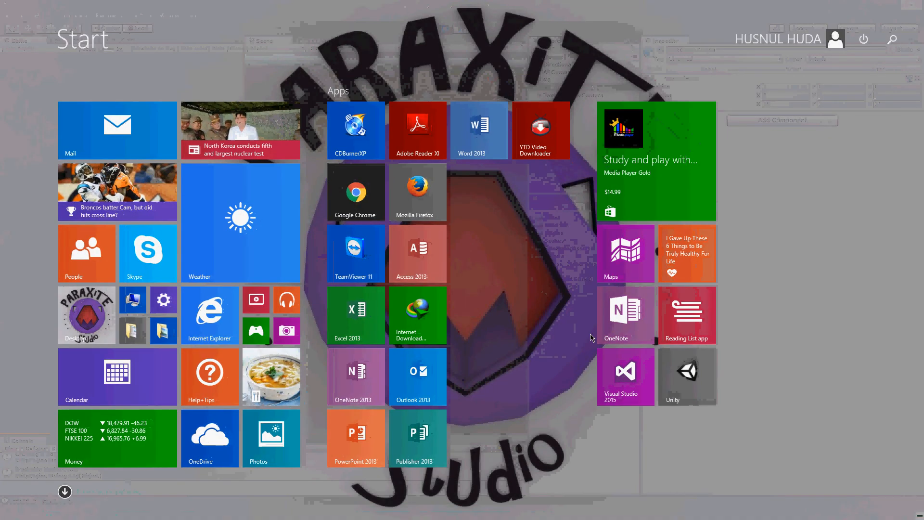
text(draoi)
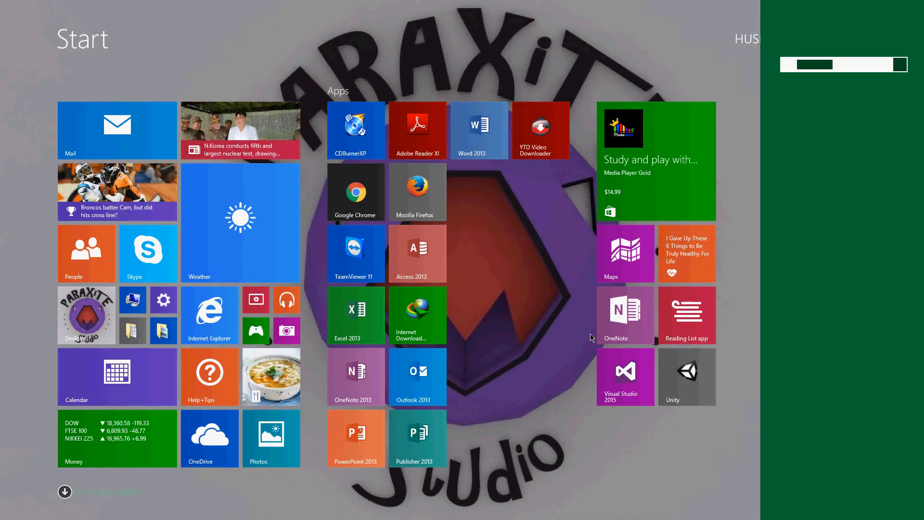
key(BackSpace)
key(BackSpace)
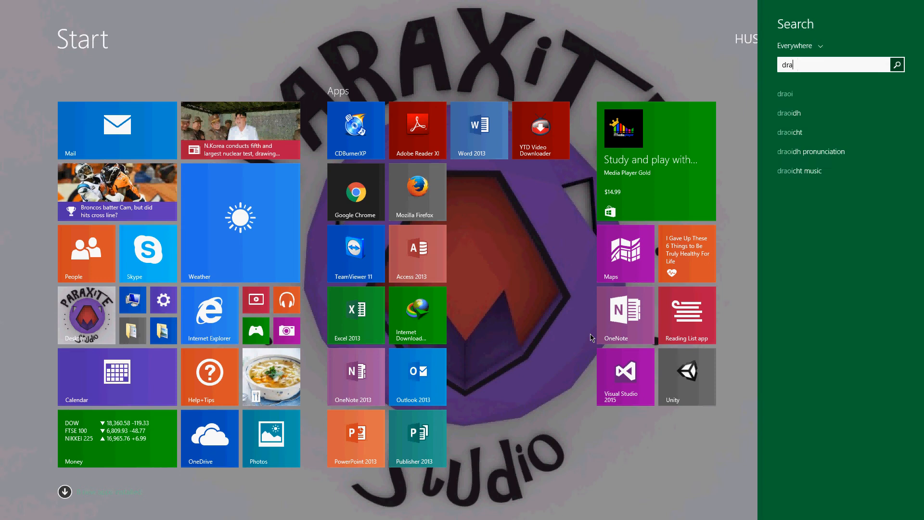
text(oidca)
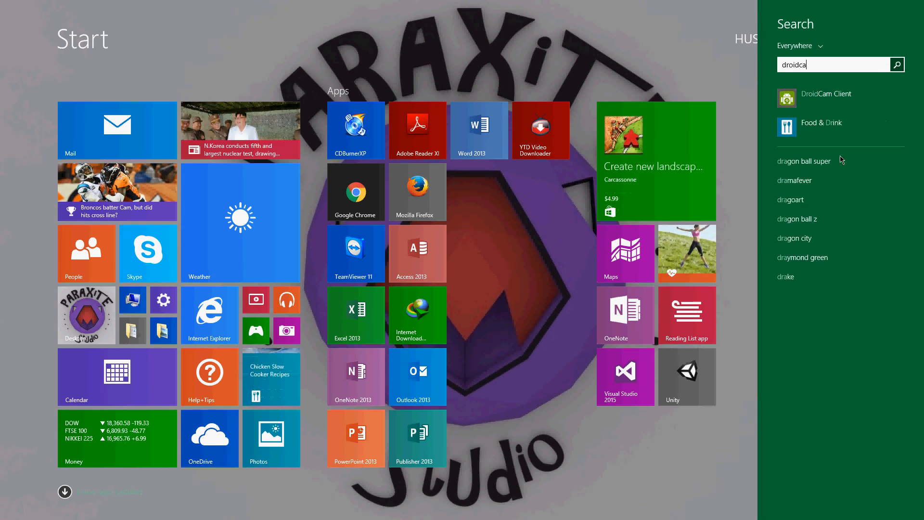
key(Return)
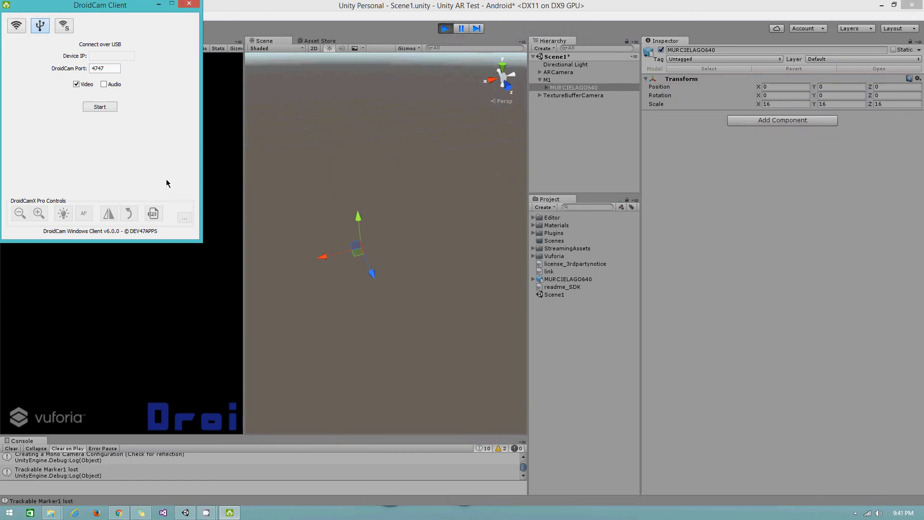
- Start the USB phone-camera stream, move DroidCam bottom-right, and widen Unity's Hierarchy and Scene panels
click(98, 109)
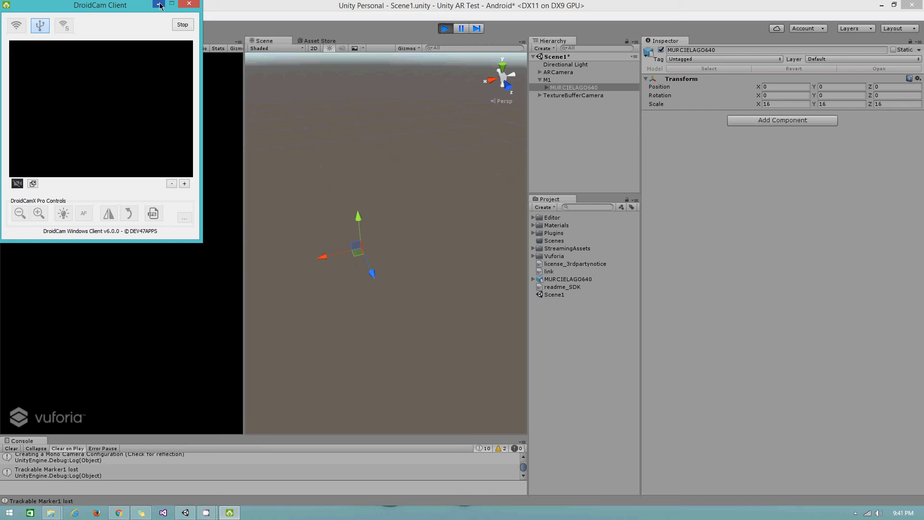
drag(136, 4, 873, 279)
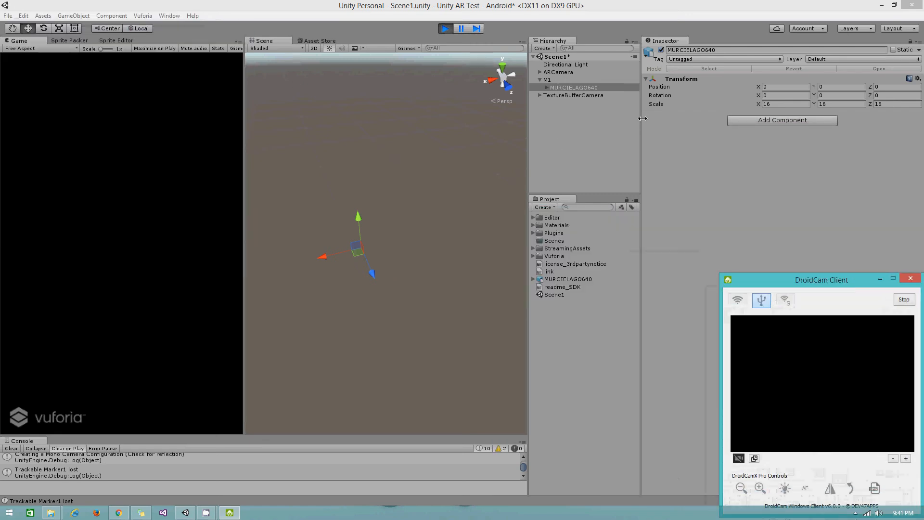
drag(640, 121, 791, 122)
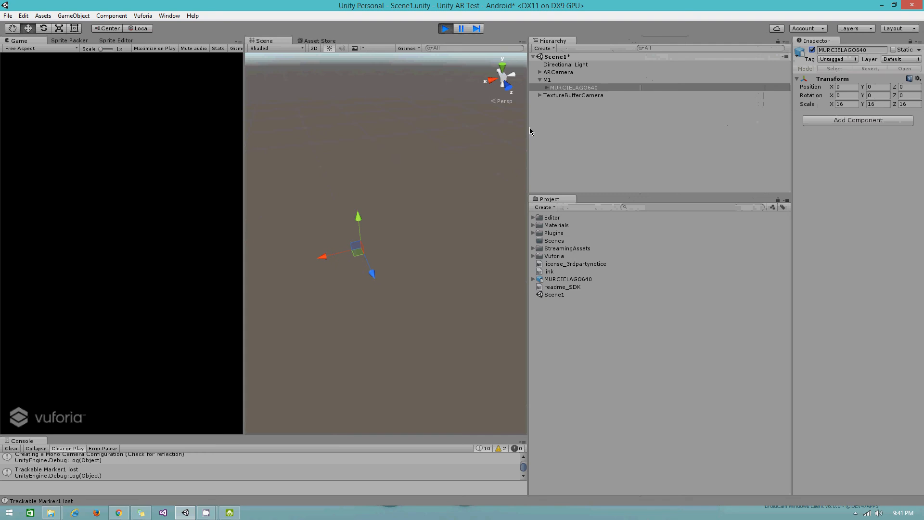
drag(529, 127, 679, 127)
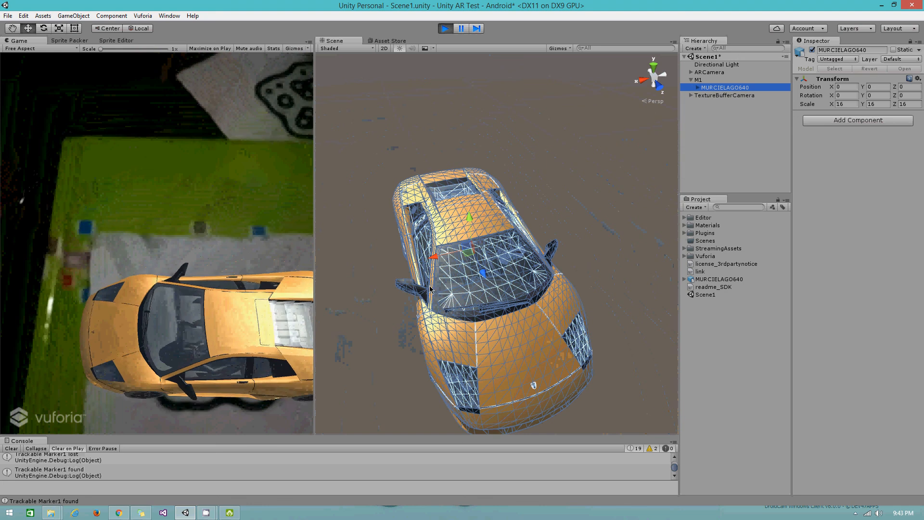
- Orbit the Scene view to a side view of the tracked car, then stop Play mode
right_drag(498, 364, 482, 285)
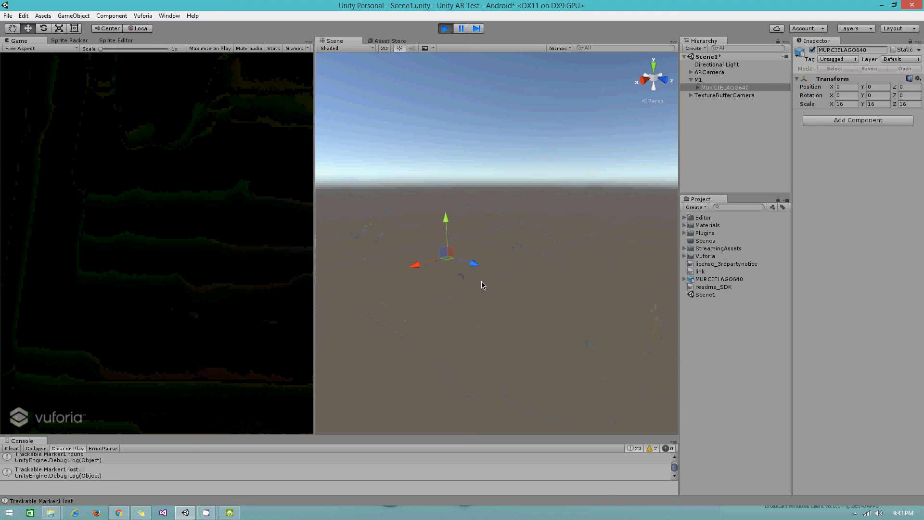
click(445, 29)
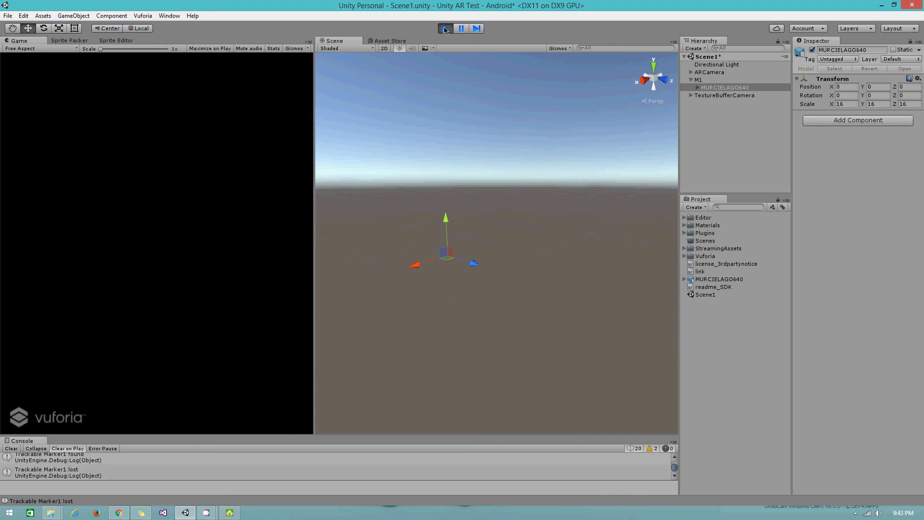
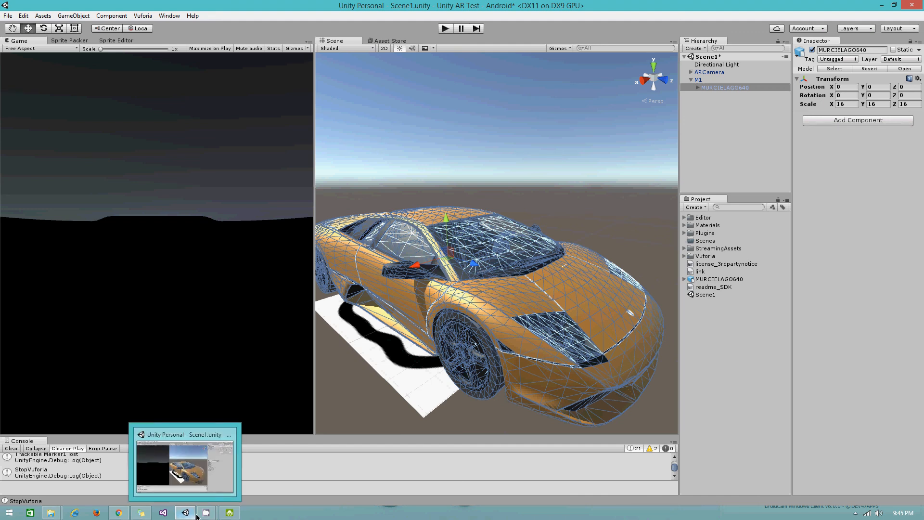
- Restore the CamStudio recorder window from the taskbar over the Unity editor
click(206, 513)
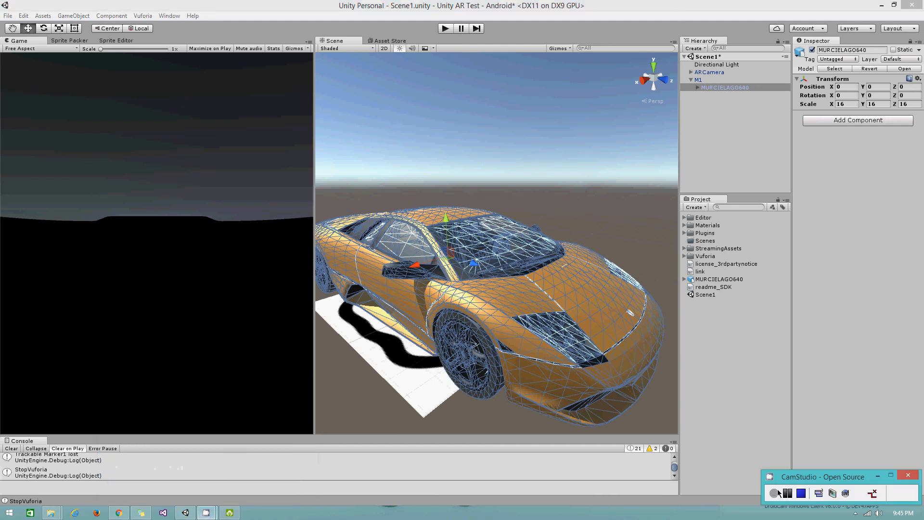